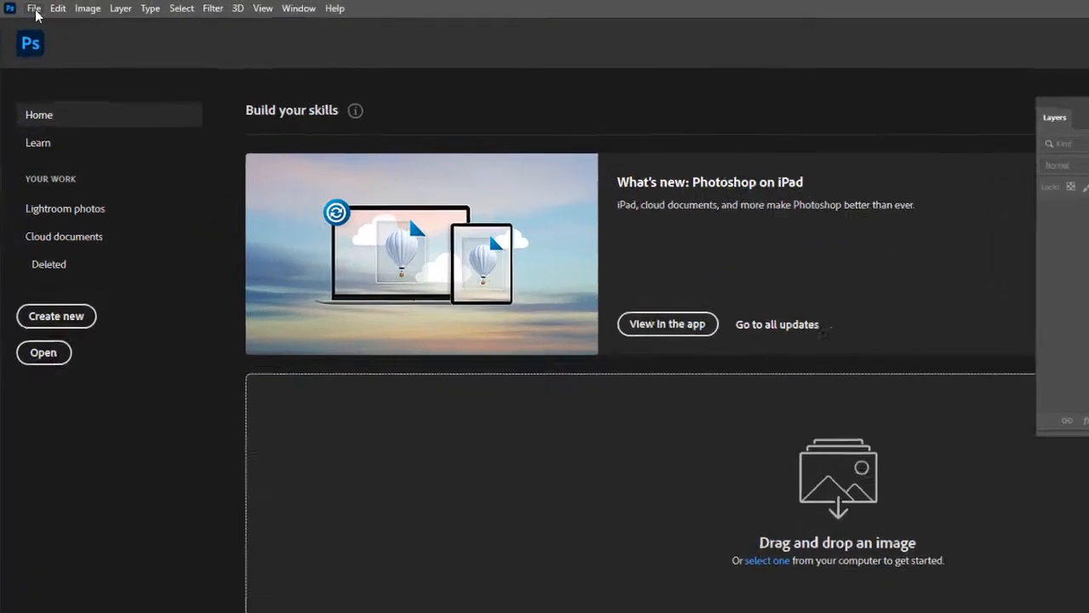
Step: Start a new document and show the blank presets for the Web category
{"action": "left_click", "coordinate": [26, 7]}
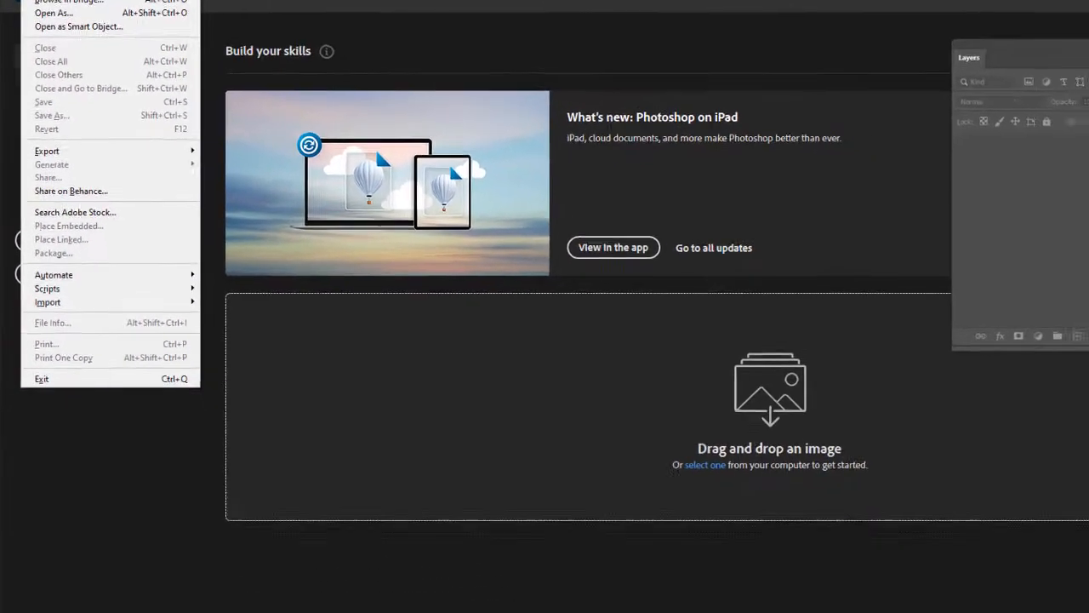
{"action": "left_click", "coordinate": [43, 22]}
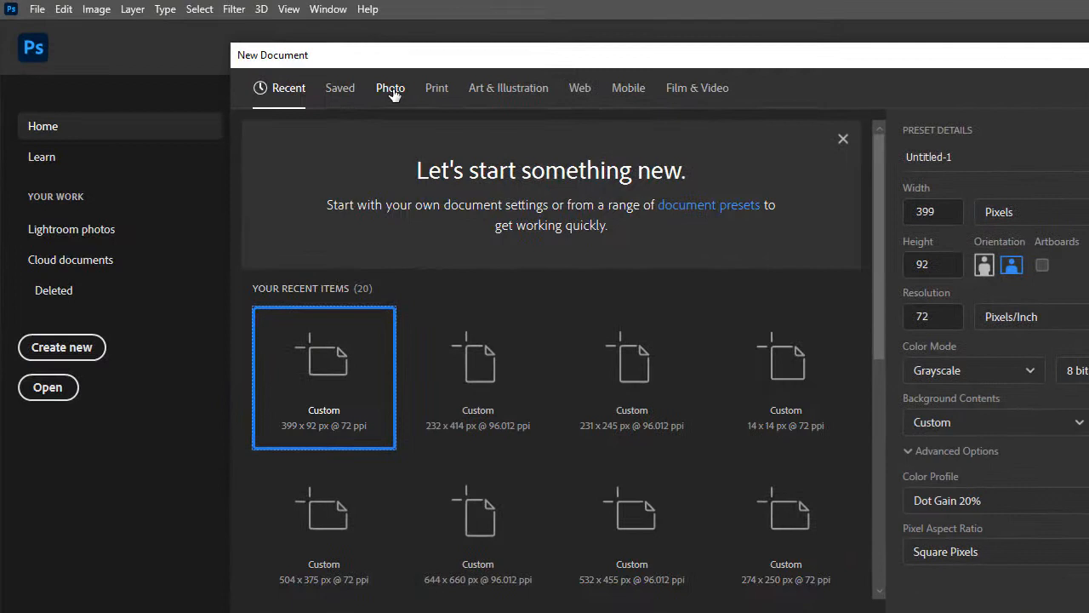
{"action": "left_click", "coordinate": [393, 92]}
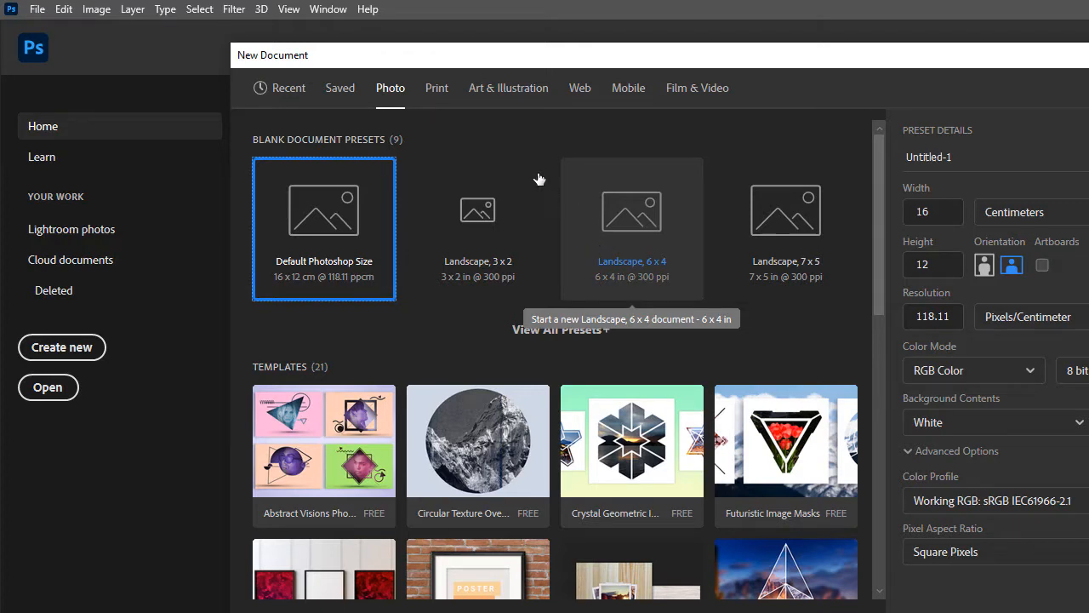
{"action": "left_click", "coordinate": [580, 90]}
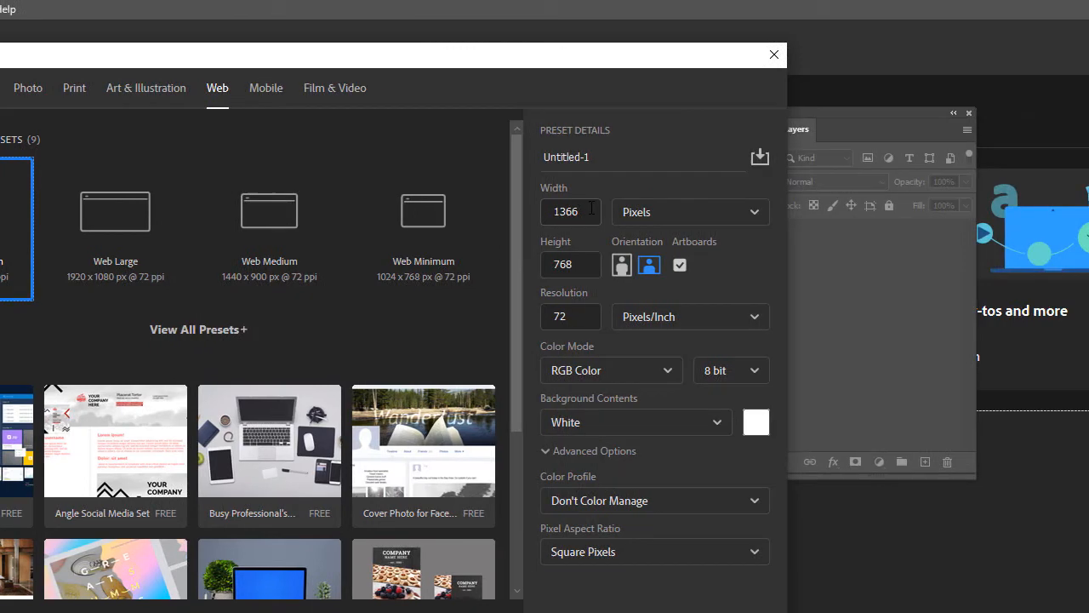
Step: Set the new document's width to 960 pixels
{"action": "left_click", "coordinate": [943, 211]}
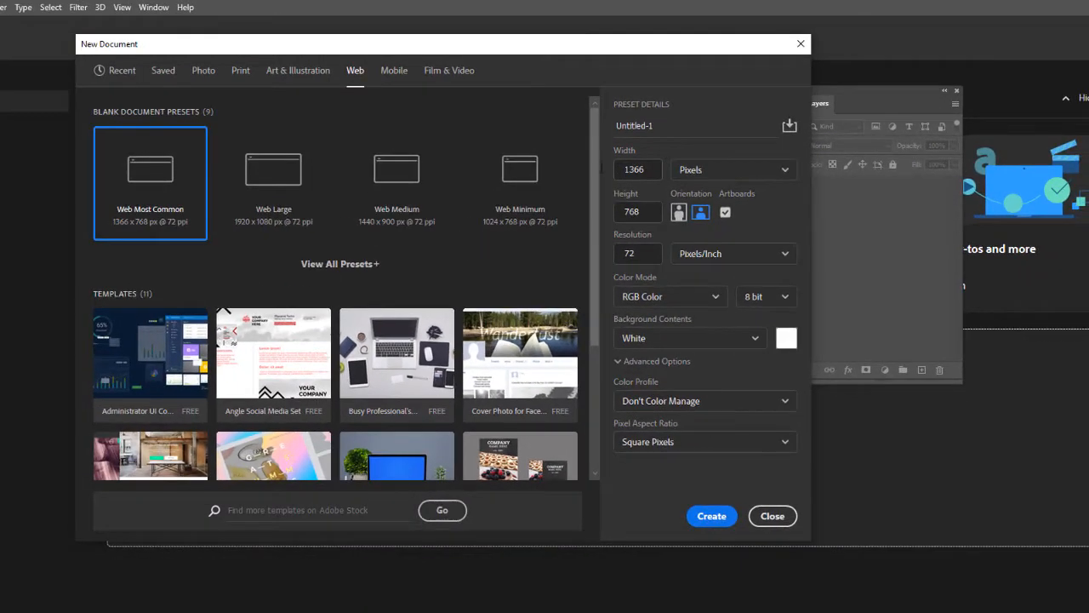
{"action": "left_click_drag", "start_coordinate": [651, 169], "coordinate": [624, 169]}
{"action": "type", "text": "960"}
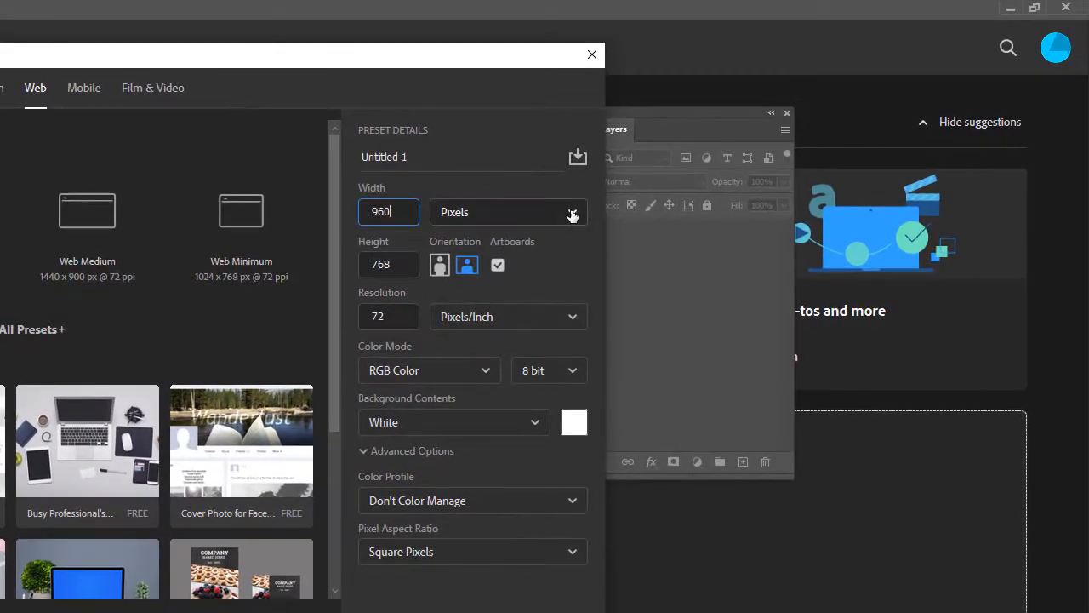
{"action": "left_click", "coordinate": [704, 185]}
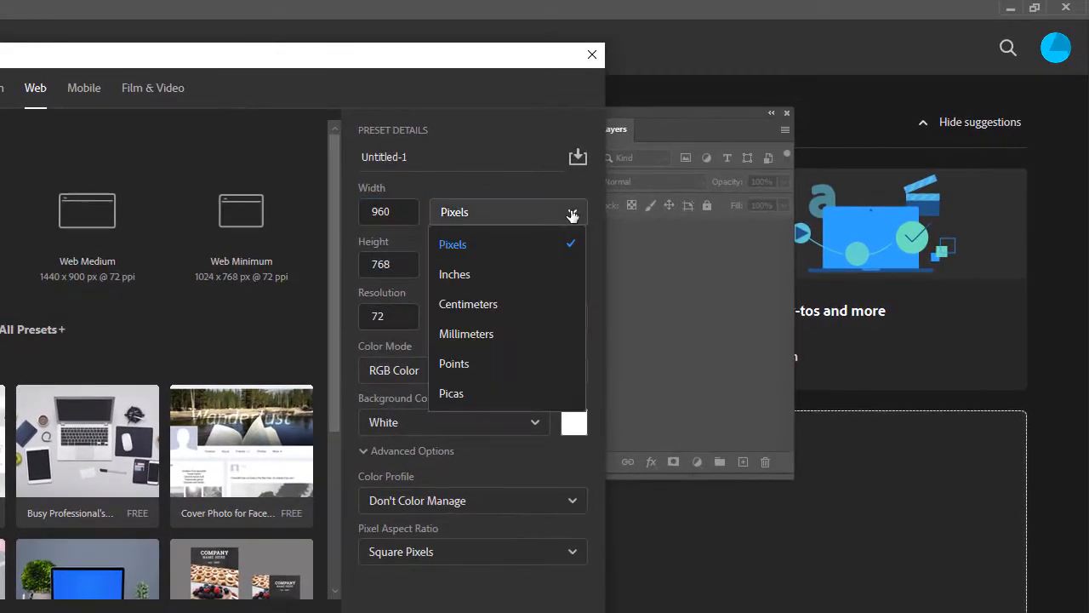
{"action": "left_click", "coordinate": [509, 244]}
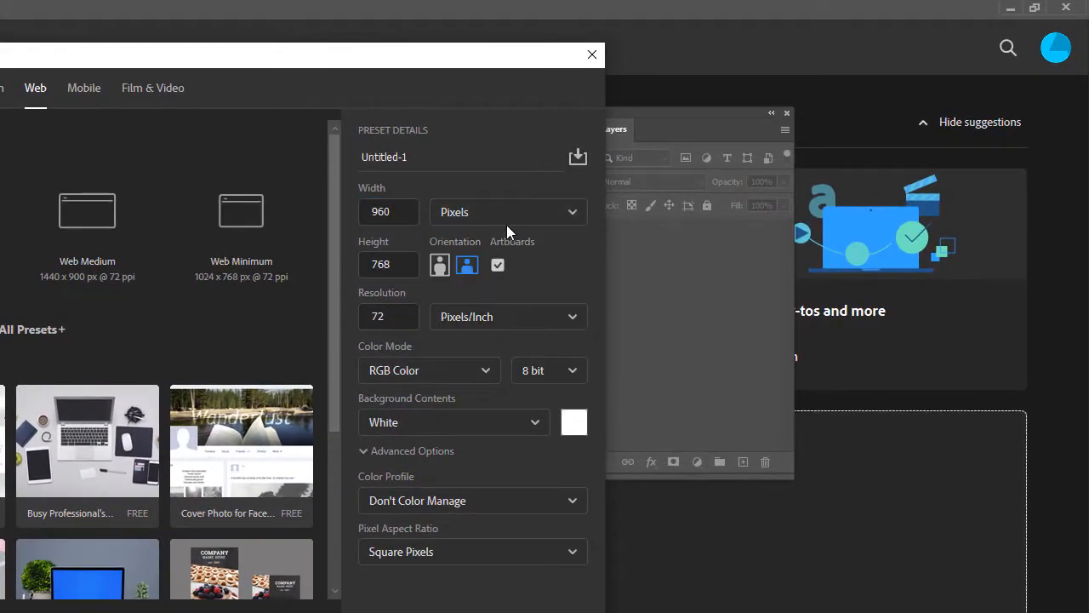
Step: Create the document with a height of 768, a resolution of 72 pixels/inch and white background contents
{"action": "left_click", "coordinate": [395, 269]}
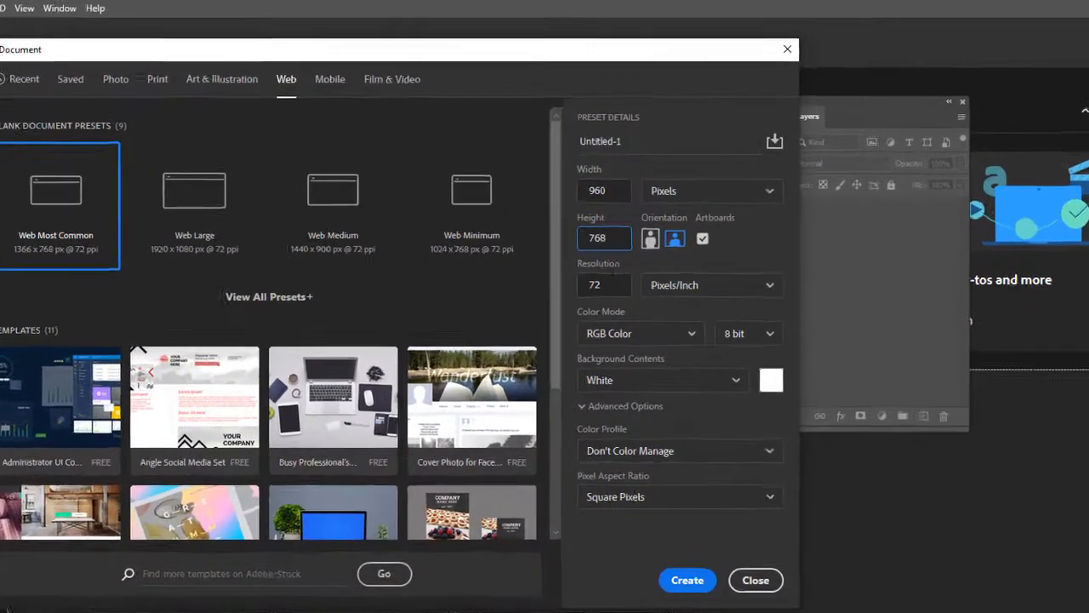
{"action": "left_click", "coordinate": [647, 256]}
{"action": "left_click_drag", "start_coordinate": [586, 315], "coordinate": [553, 316]}
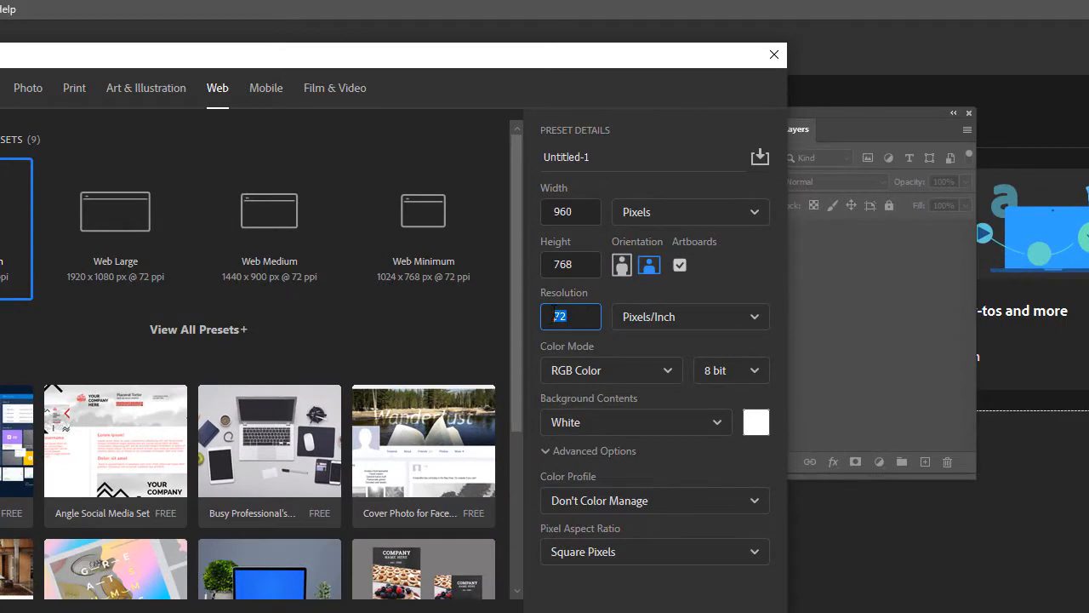
{"action": "left_click", "coordinate": [588, 316]}
{"action": "left_click_drag", "start_coordinate": [587, 316], "coordinate": [547, 314]}
{"action": "left_click", "coordinate": [585, 315]}
{"action": "left_click_drag", "start_coordinate": [579, 315], "coordinate": [557, 316]}
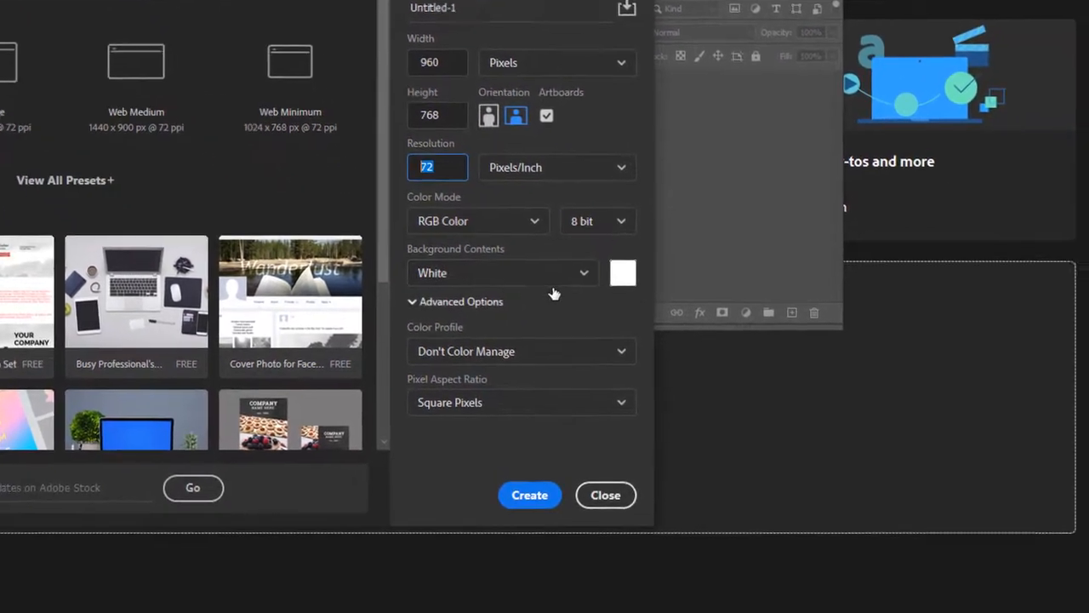
{"action": "left_click", "coordinate": [582, 274]}
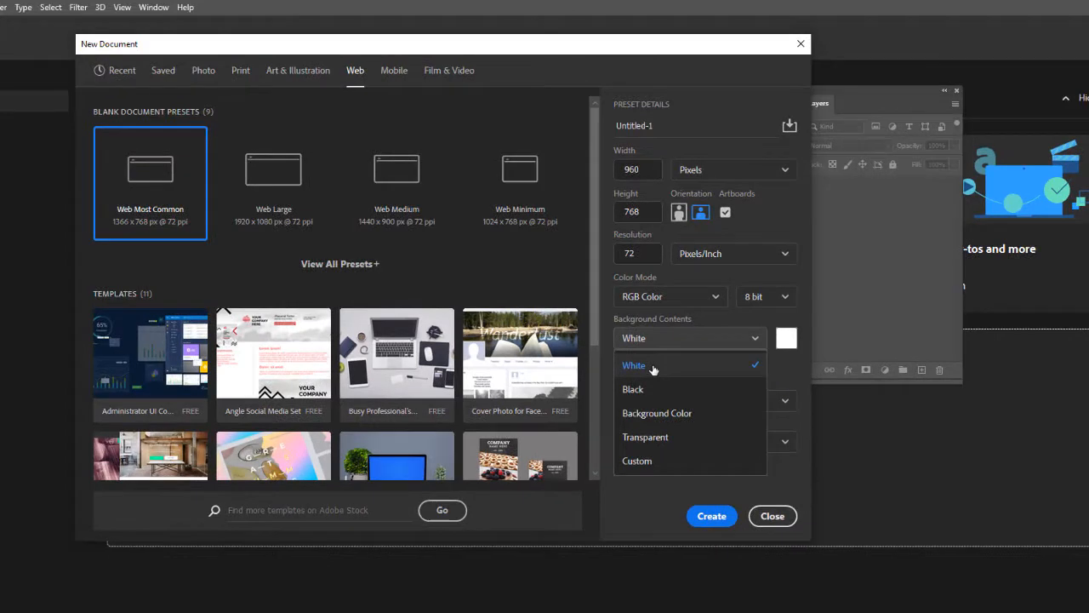
{"action": "left_click", "coordinate": [472, 255]}
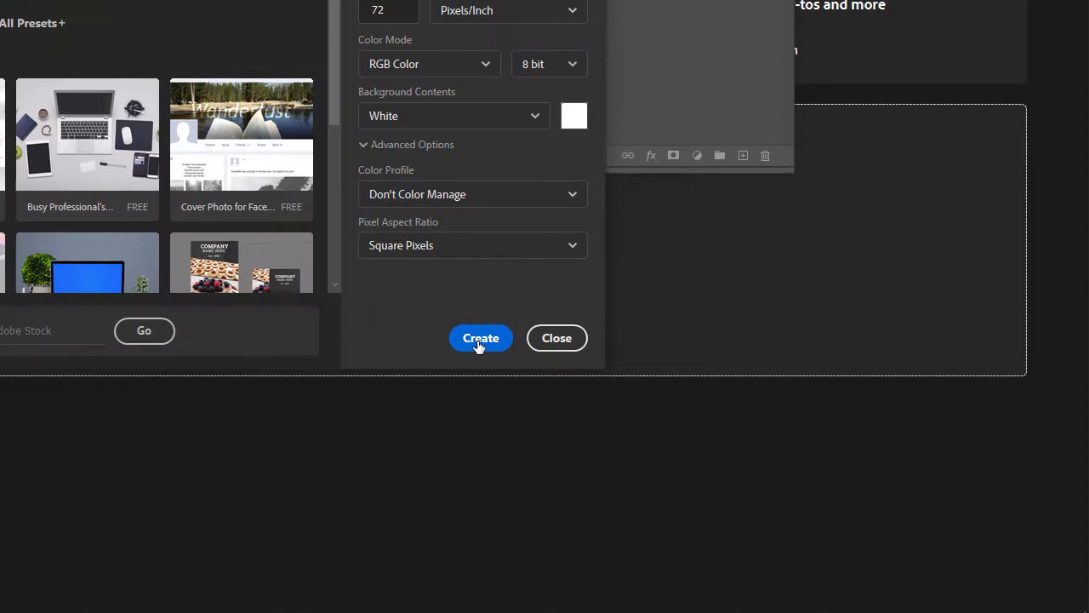
{"action": "left_click", "coordinate": [479, 340]}
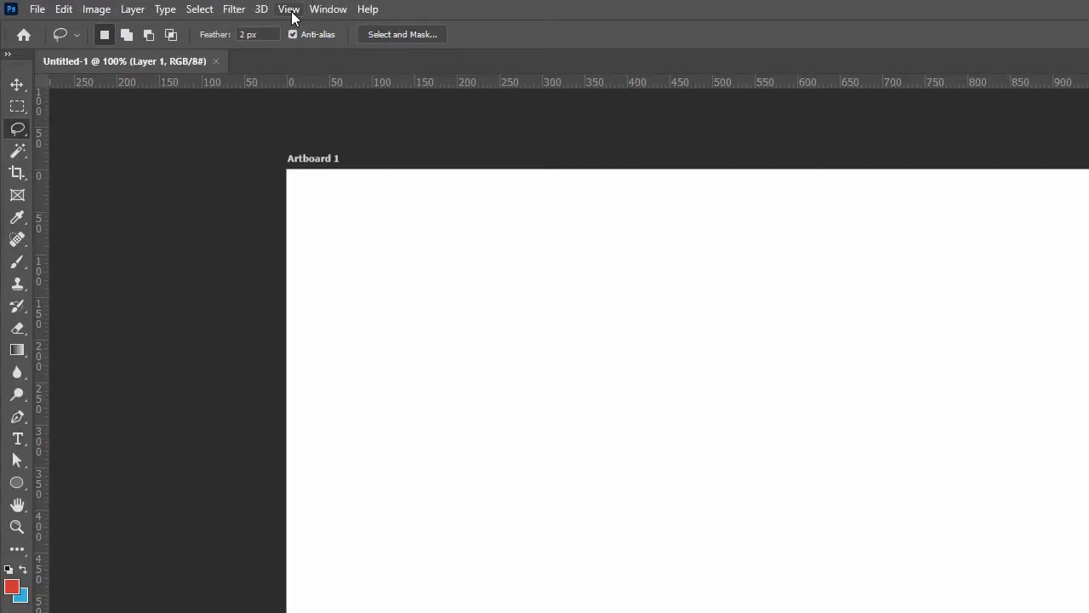
Step: Hide the document's rulers and show them again
{"action": "left_click", "coordinate": [289, 9]}
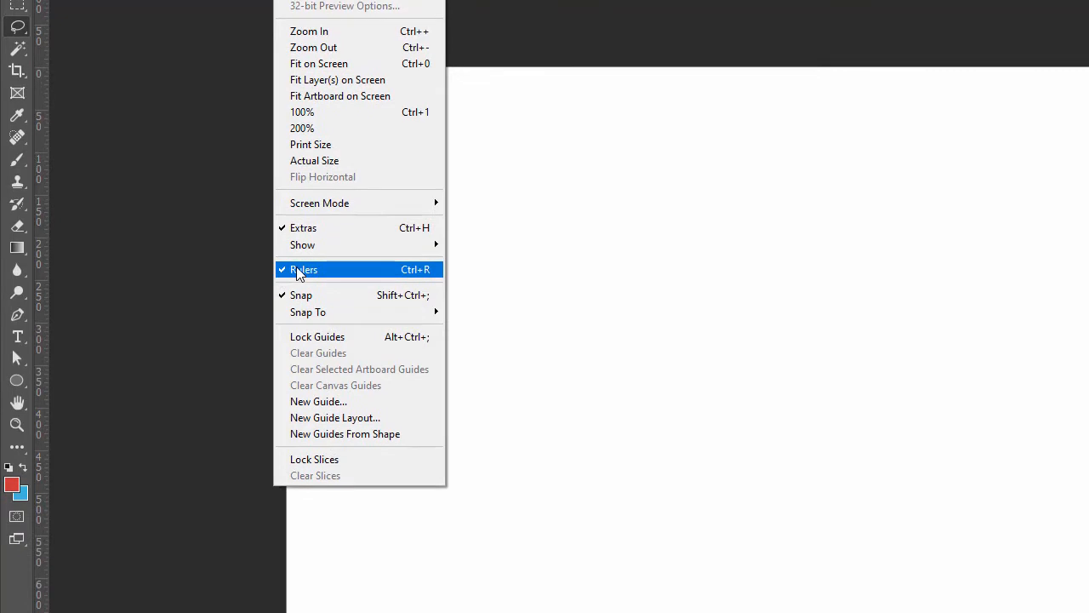
{"action": "left_click", "coordinate": [298, 270]}
{"action": "left_click", "coordinate": [289, 4]}
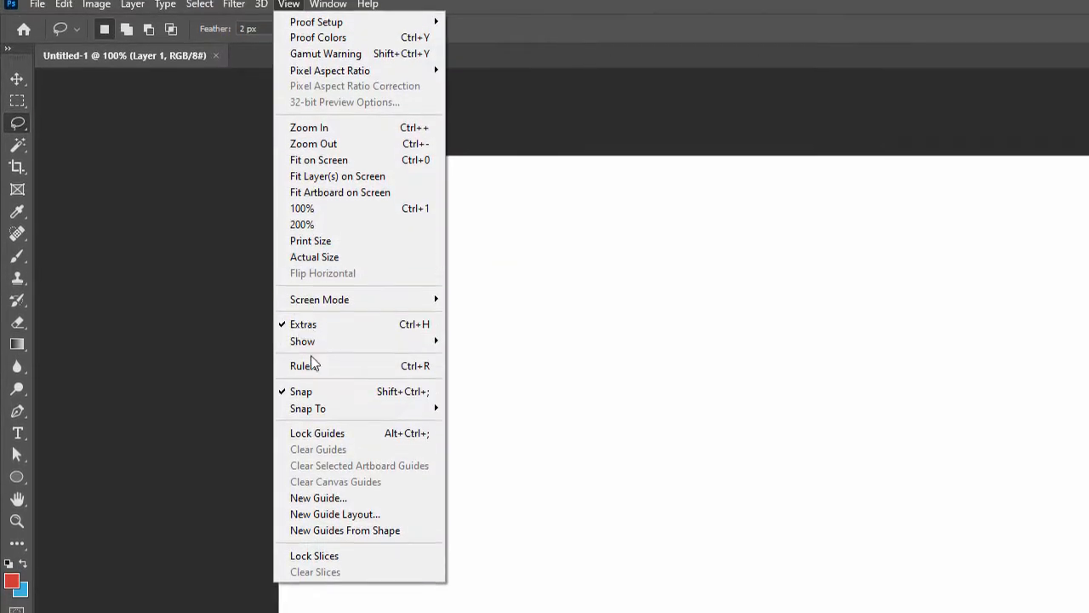
{"action": "left_click", "coordinate": [304, 365]}
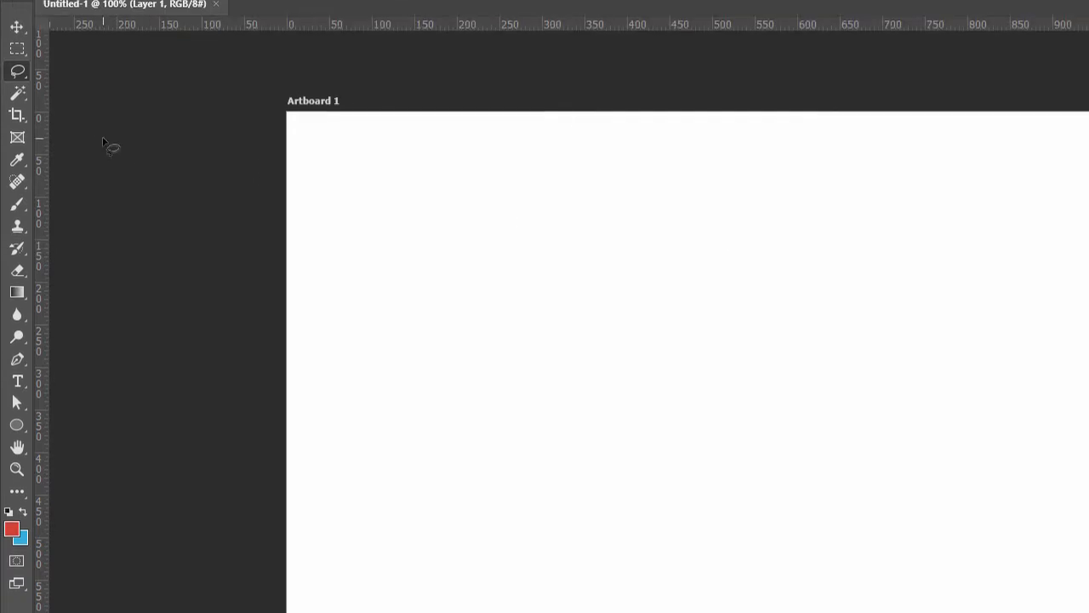
Step: Open the image madonna_billboard.jpg from the Week 2 Images folder
{"action": "left_click", "coordinate": [38, 10]}
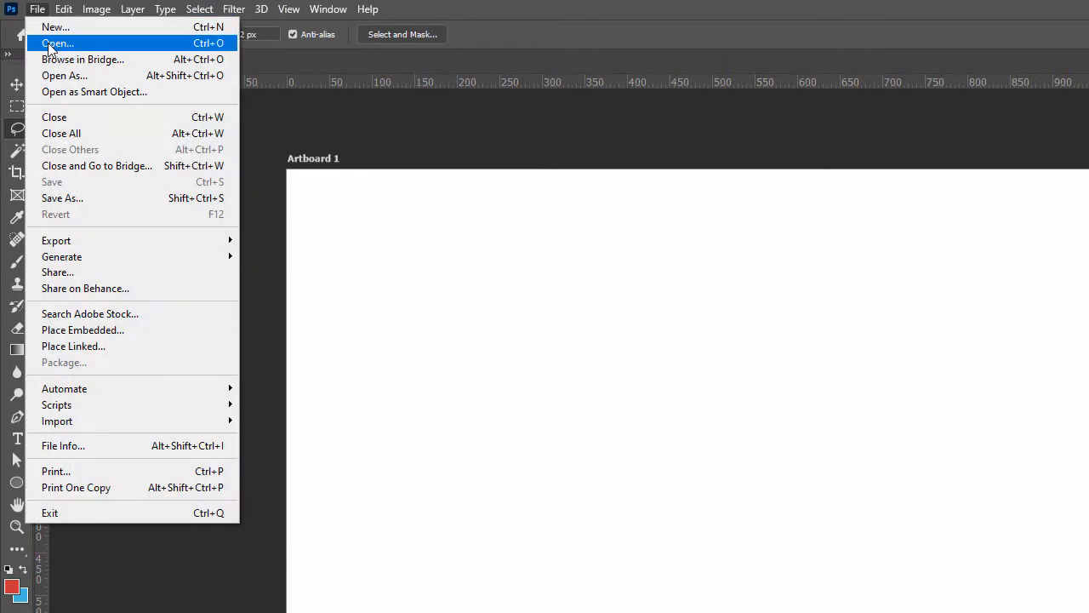
{"action": "left_click", "coordinate": [51, 42]}
{"action": "left_click", "coordinate": [393, 259]}
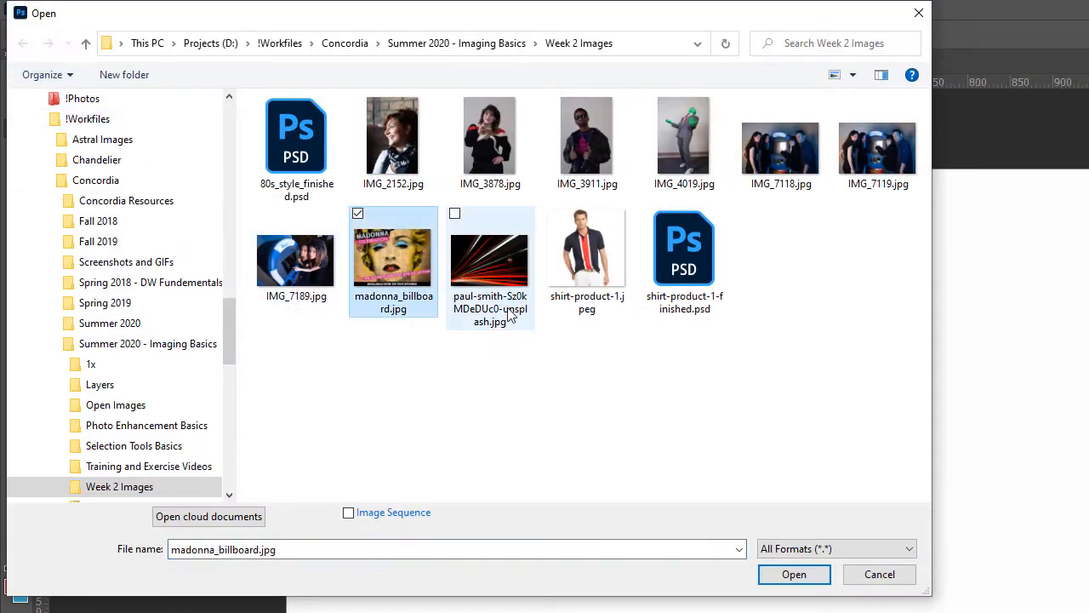
{"action": "left_click", "coordinate": [794, 574]}
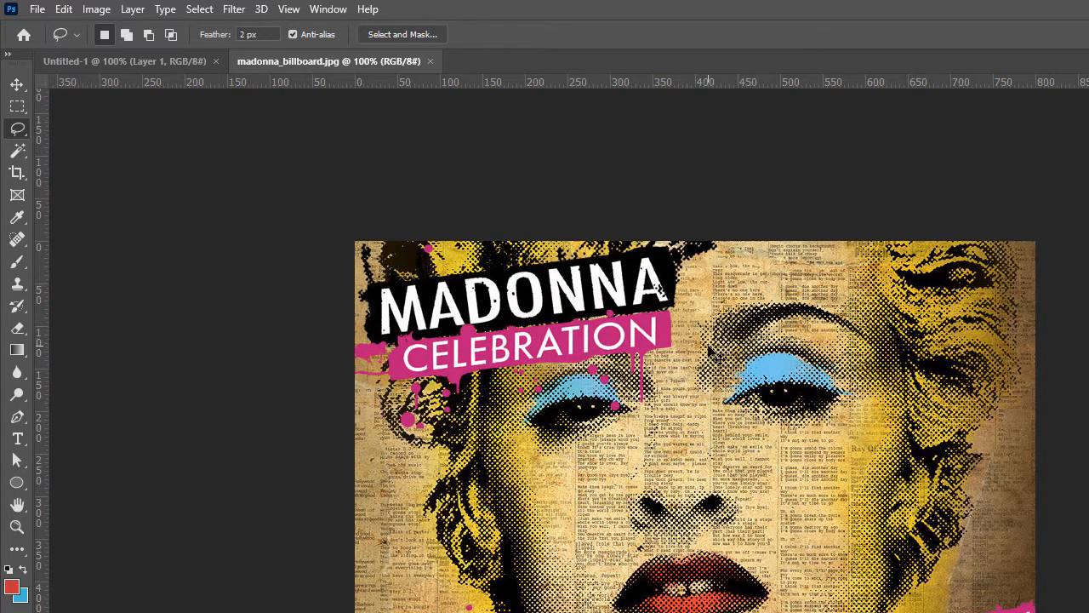
Step: Select the entire madonna_billboard.jpg canvas and copy it
{"action": "key", "text": "ctrl+a"}
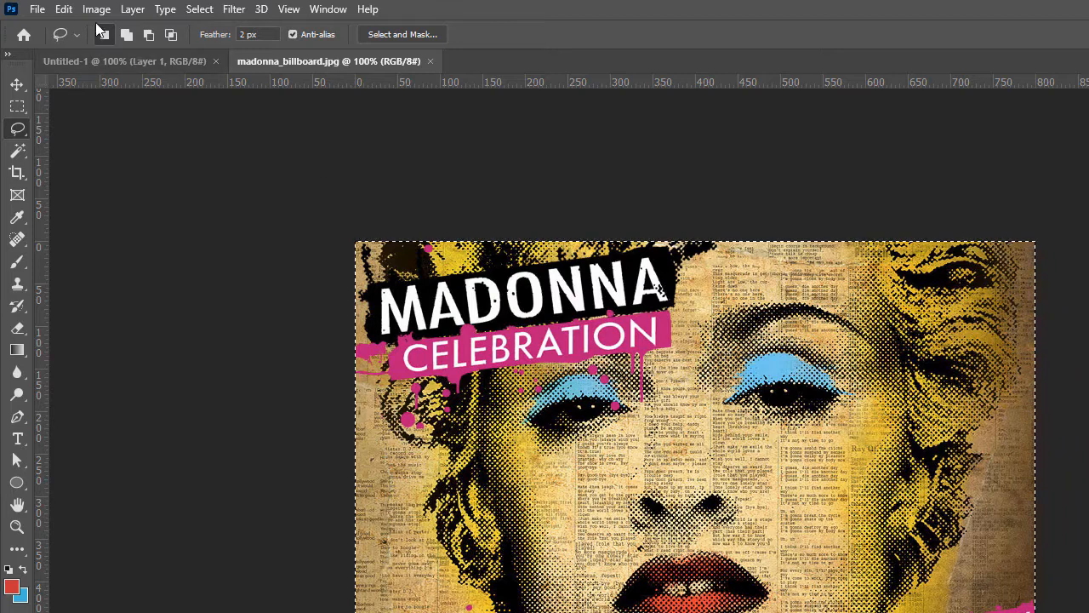
{"action": "left_click", "coordinate": [209, 9]}
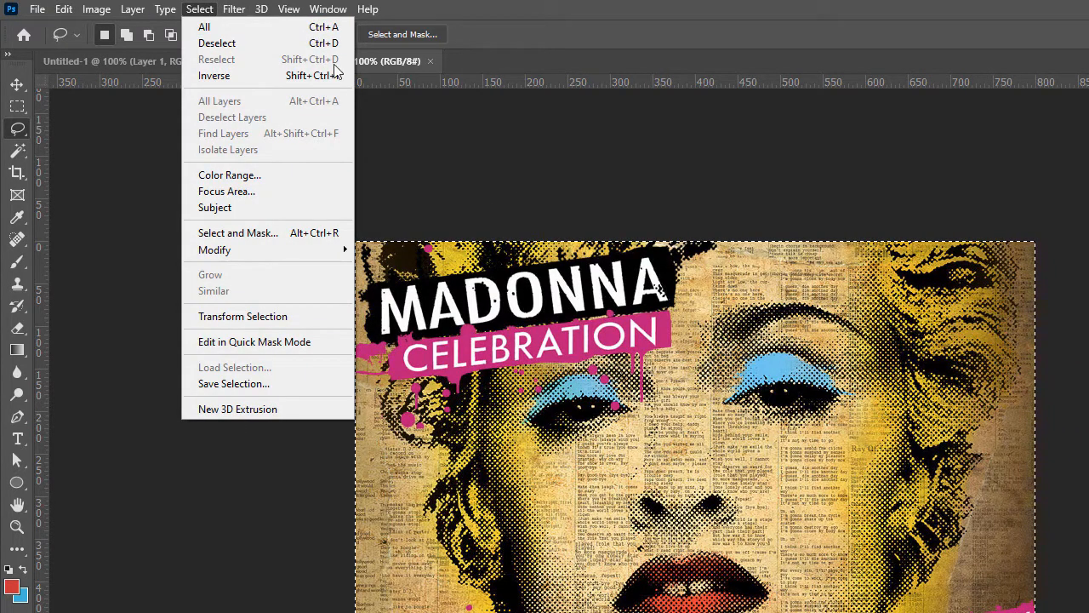
{"action": "left_click", "coordinate": [63, 9]}
{"action": "left_click", "coordinate": [63, 9]}
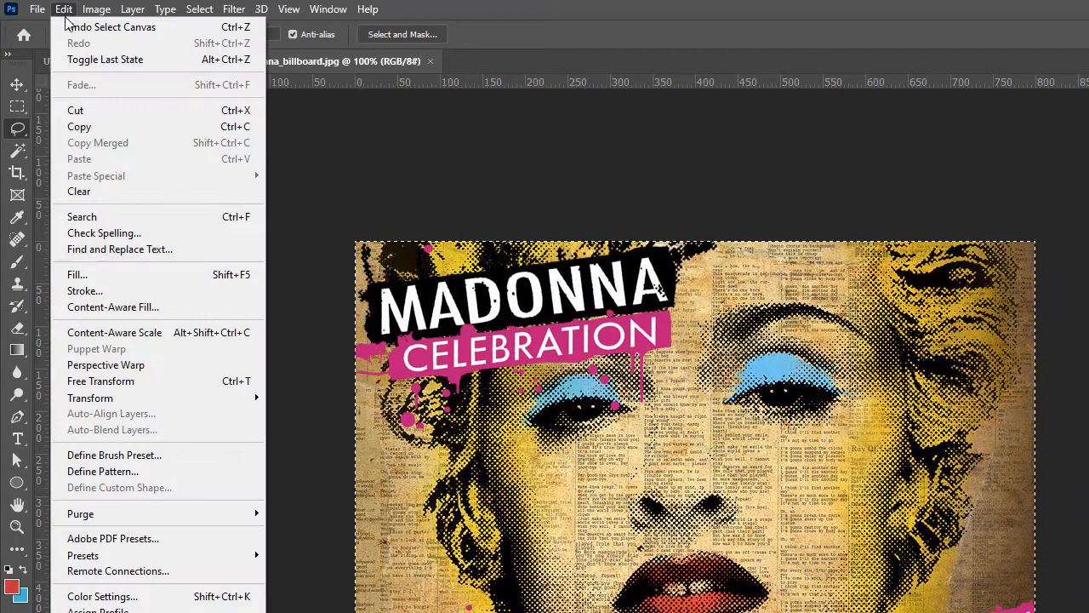
{"action": "left_click", "coordinate": [554, 12]}
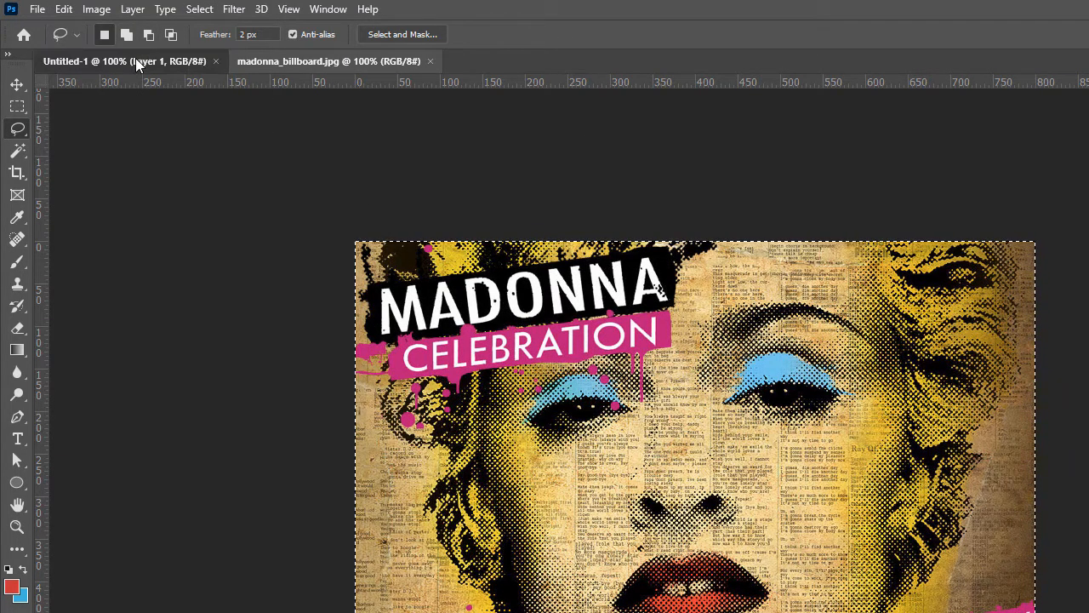
Step: Paste the copied billboard image into the blank Untitled-1 document
{"action": "left_click", "coordinate": [135, 61]}
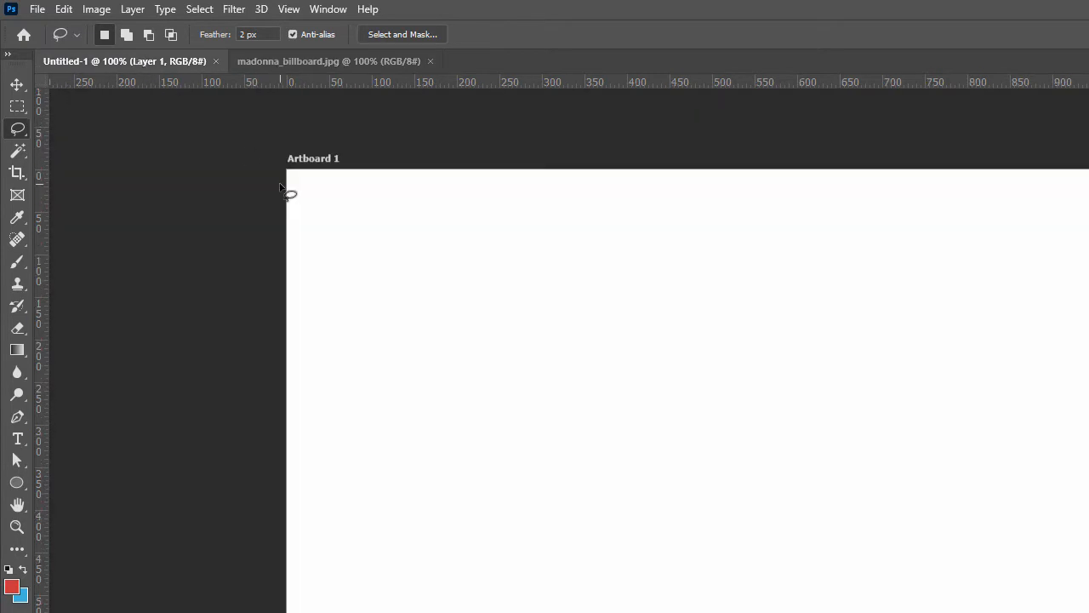
{"action": "left_click", "coordinate": [299, 67]}
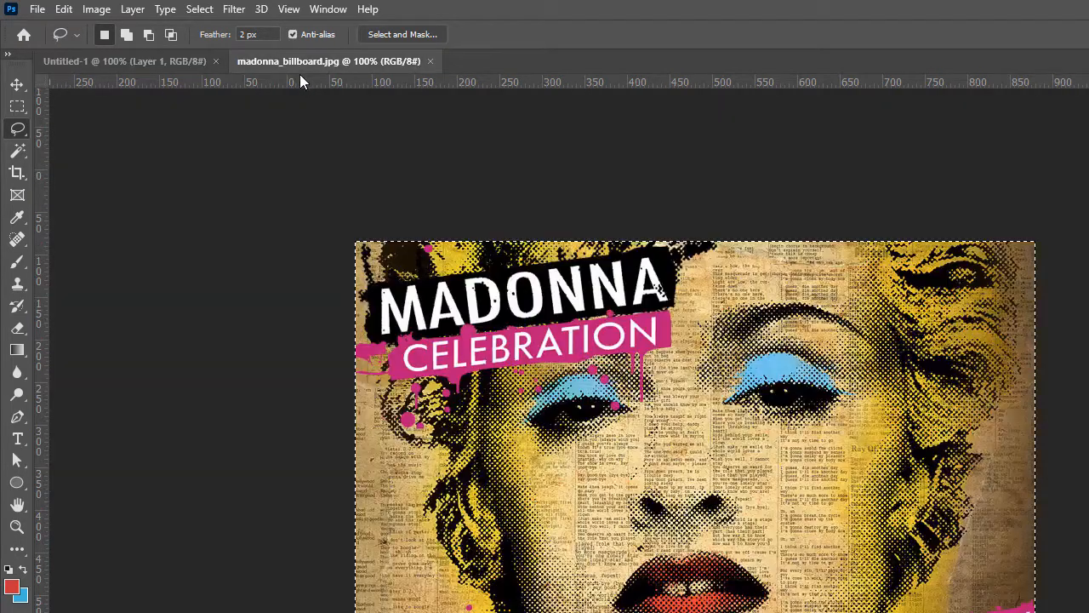
{"action": "left_click", "coordinate": [138, 62]}
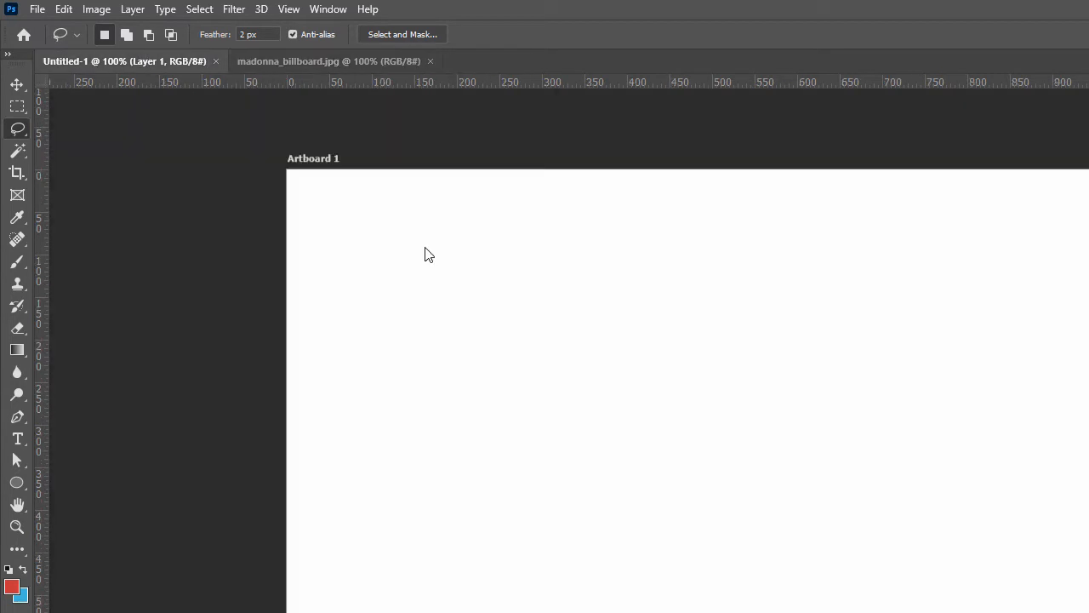
{"action": "left_click_drag", "start_coordinate": [443, 264], "coordinate": [443, 263]}
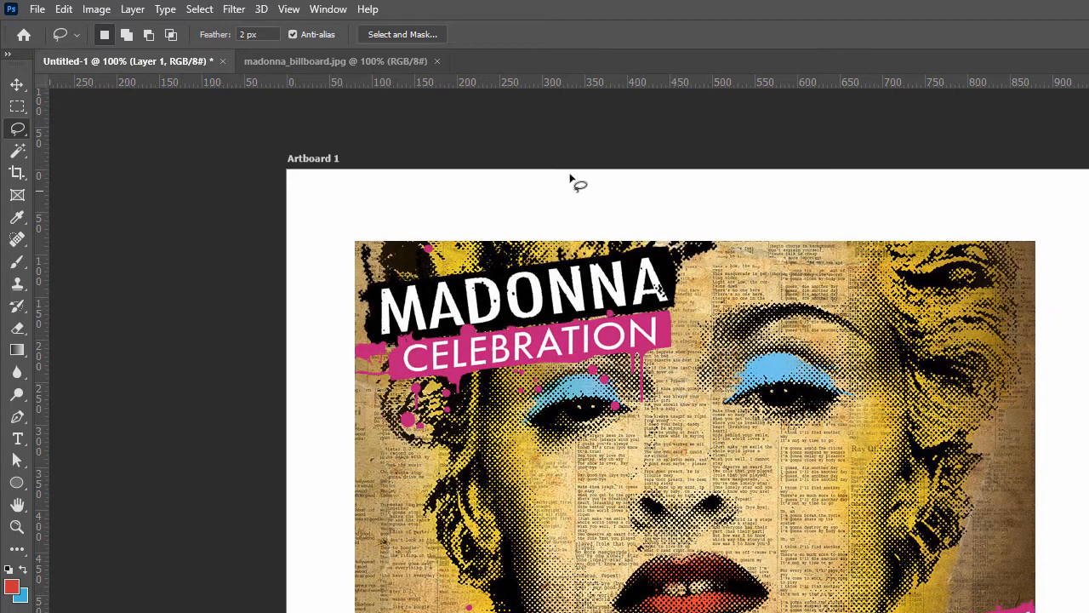
Step: Try shifting the pasted billboard image on the artboard with the Move tool and undo the move
{"action": "left_click", "coordinate": [17, 84]}
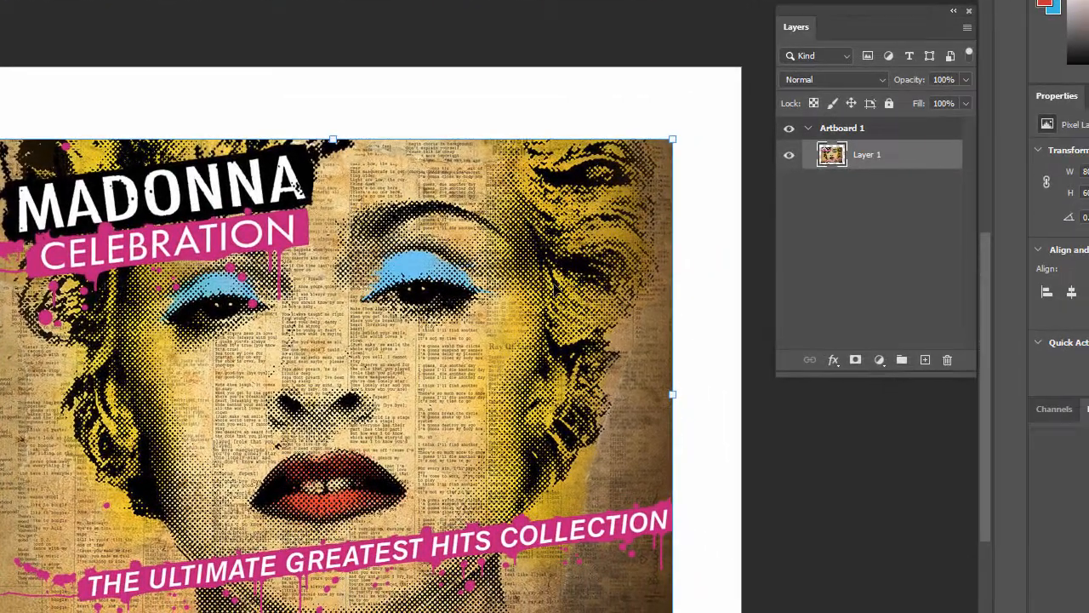
{"action": "left_click_drag", "start_coordinate": [878, 404], "coordinate": [890, 357]}
{"action": "left_click_drag", "start_coordinate": [527, 255], "coordinate": [531, 315]}
{"action": "left_click_drag", "start_coordinate": [579, 271], "coordinate": [636, 230]}
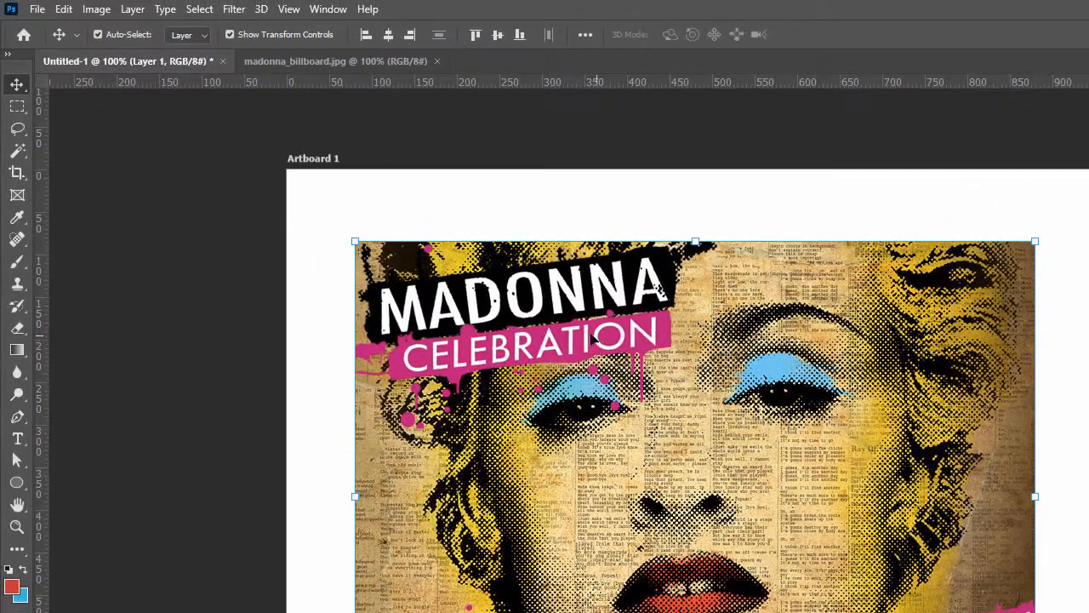
{"action": "mouse_move", "coordinate": [585, 320]}
{"action": "left_mouse_down"}
{"action": "mouse_move", "coordinate": [610, 354]}
{"action": "mouse_move", "coordinate": [590, 330]}
{"action": "mouse_move", "coordinate": [584, 341]}
{"action": "left_mouse_up"}
{"action": "key", "text": "ctrl"}
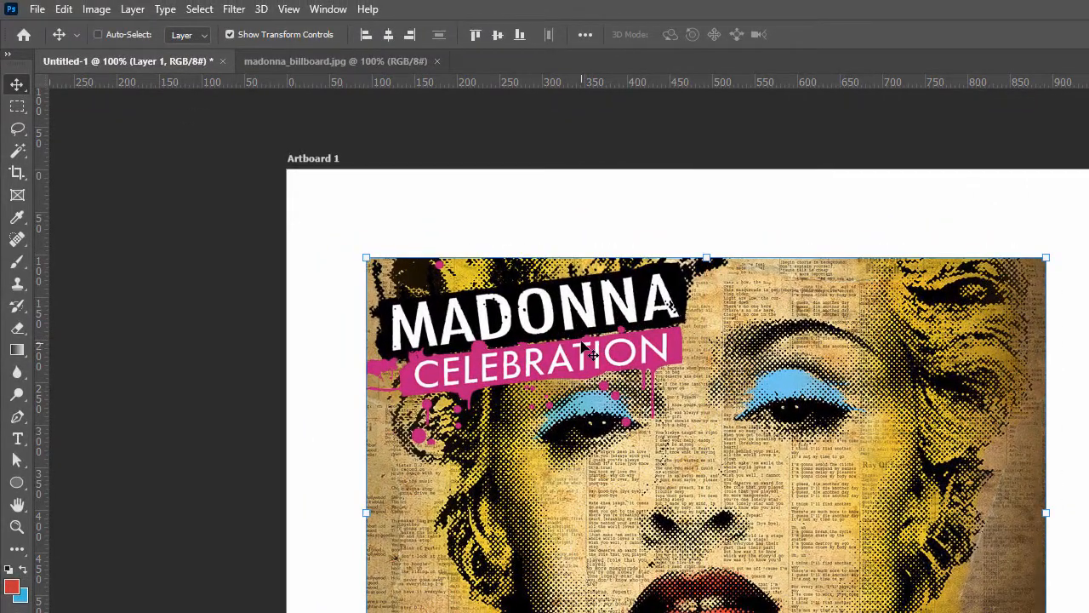
{"action": "key", "text": "ctrl+z"}
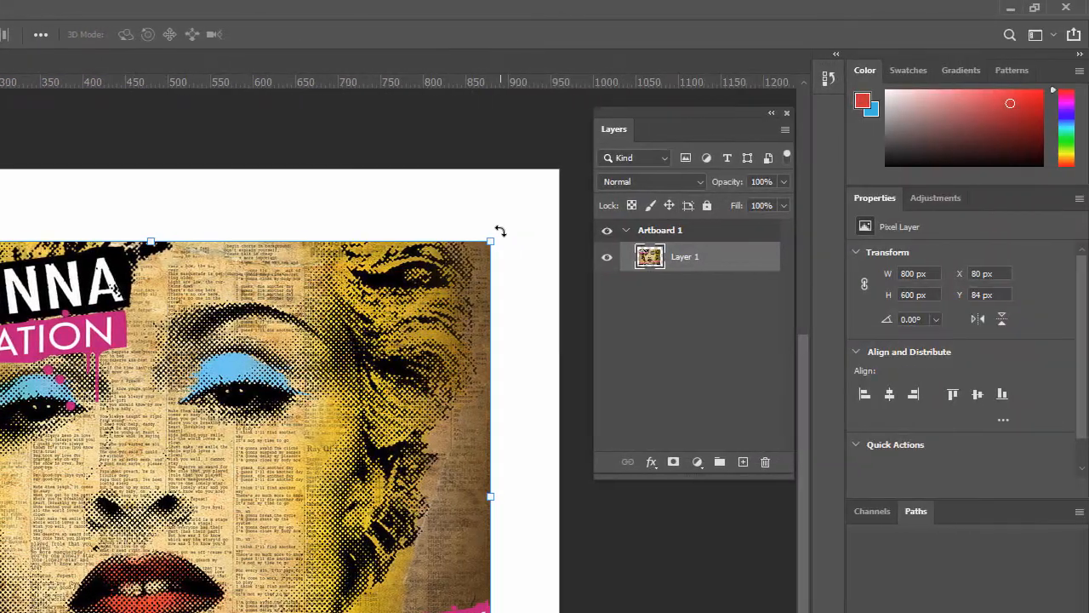
Step: Try transforming the pasted image from its upper corner and leave the transform with the Move tool active
{"action": "left_click", "coordinate": [1045, 230]}
{"action": "left_click_drag", "start_coordinate": [499, 231], "coordinate": [396, 282]}
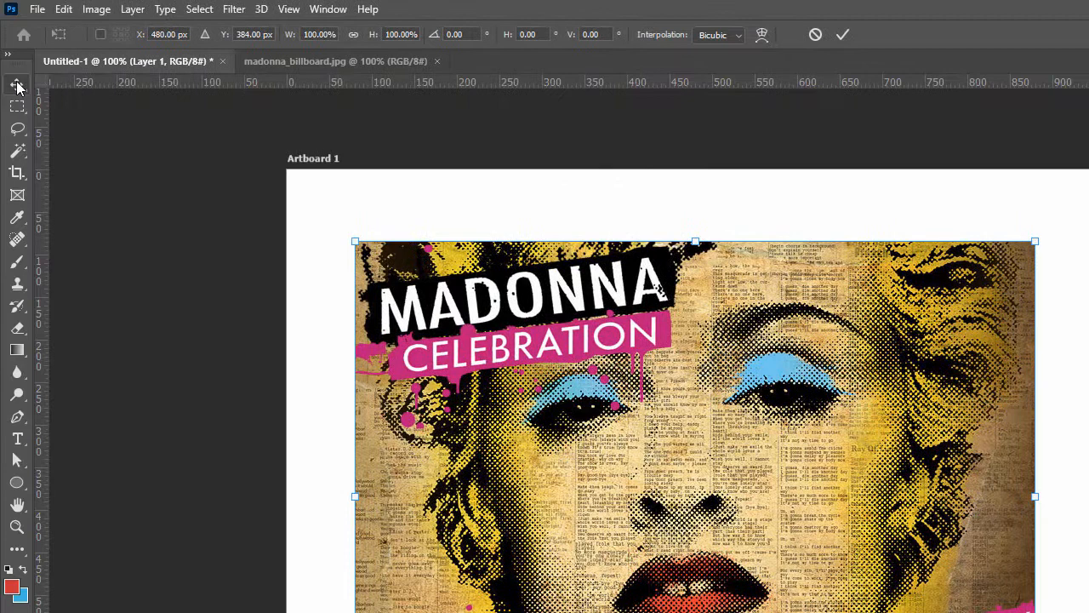
{"action": "left_click", "coordinate": [17, 85]}
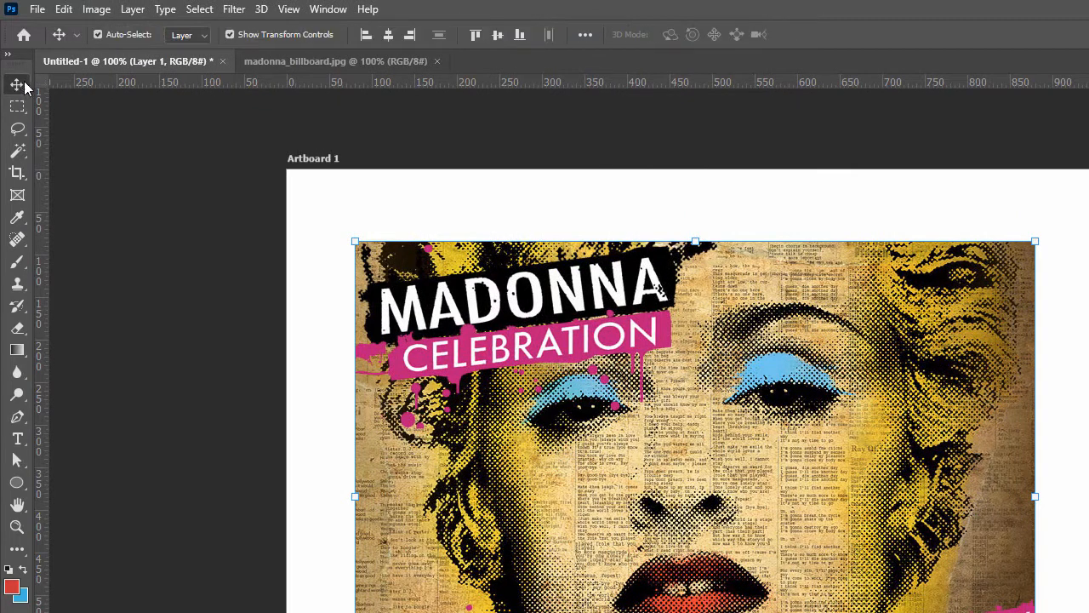
Step: Try rotating the pasted billboard image by 33 degrees with an exact angle value and clear the rotation again
{"action": "left_click", "coordinate": [341, 197]}
{"action": "left_click", "coordinate": [421, 313]}
{"action": "left_click", "coordinate": [399, 196]}
{"action": "left_click", "coordinate": [424, 292]}
{"action": "left_click", "coordinate": [353, 240]}
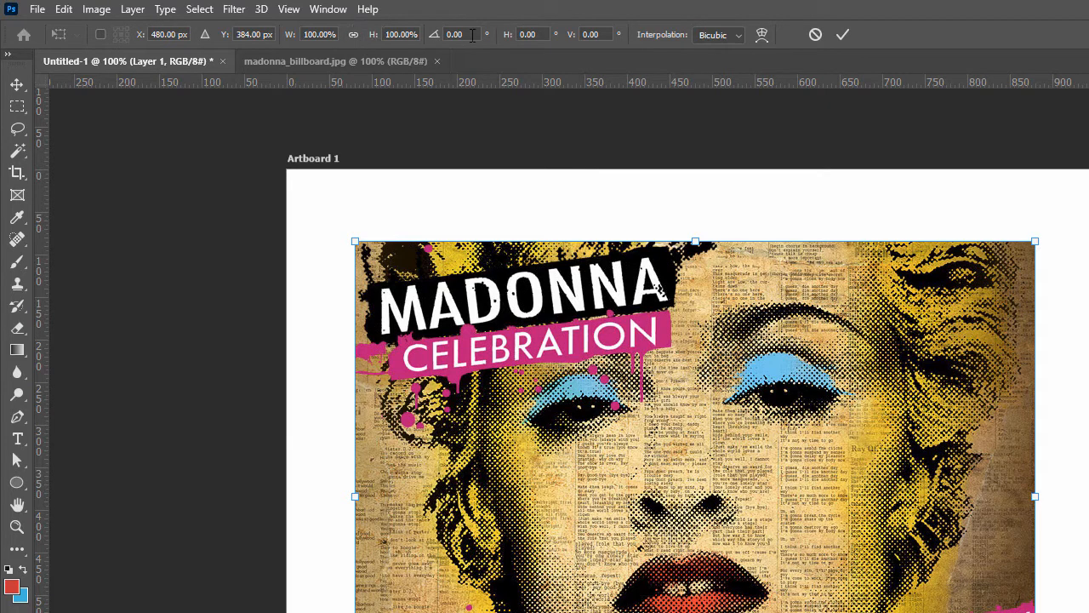
{"action": "left_click_drag", "start_coordinate": [462, 34], "coordinate": [443, 33]}
{"action": "type", "text": "33"}
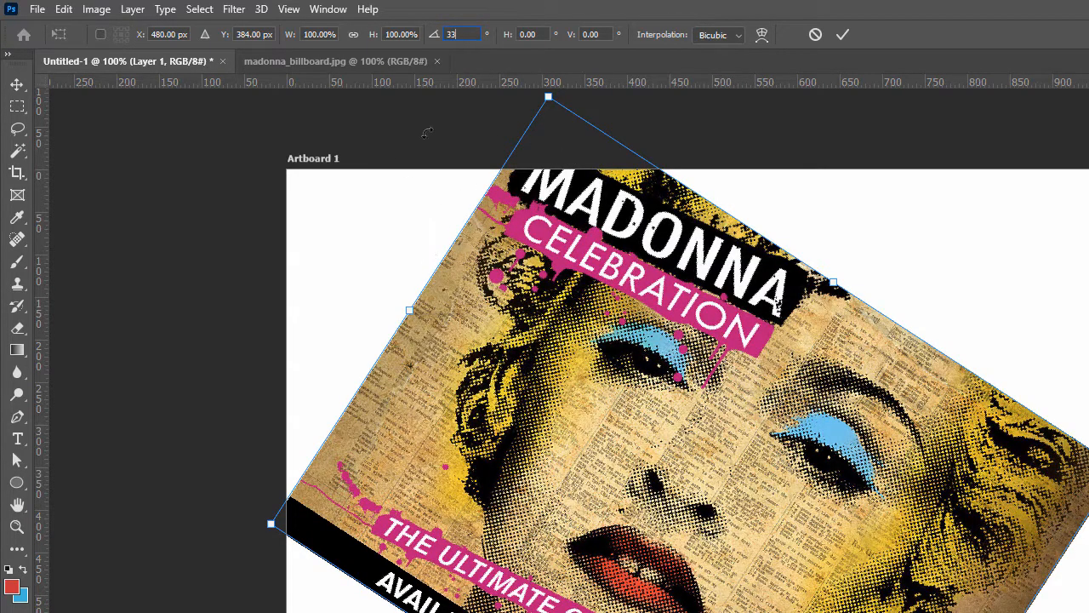
{"action": "key", "text": "BackSpace"}
{"action": "key", "text": "BackSpace"}
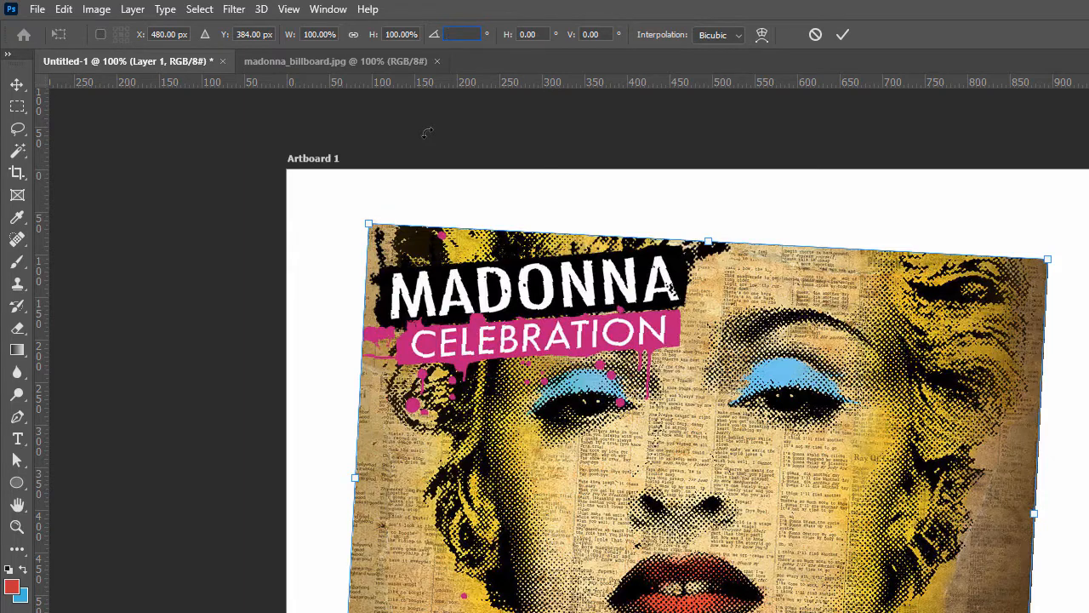
{"action": "key", "text": "Return"}
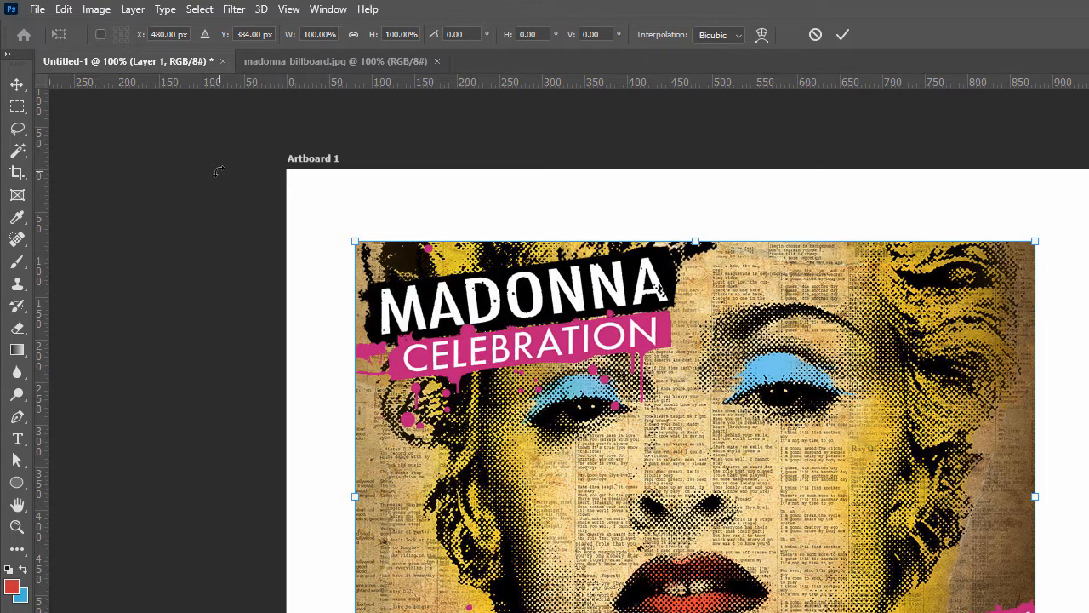
{"action": "key", "text": "Return"}
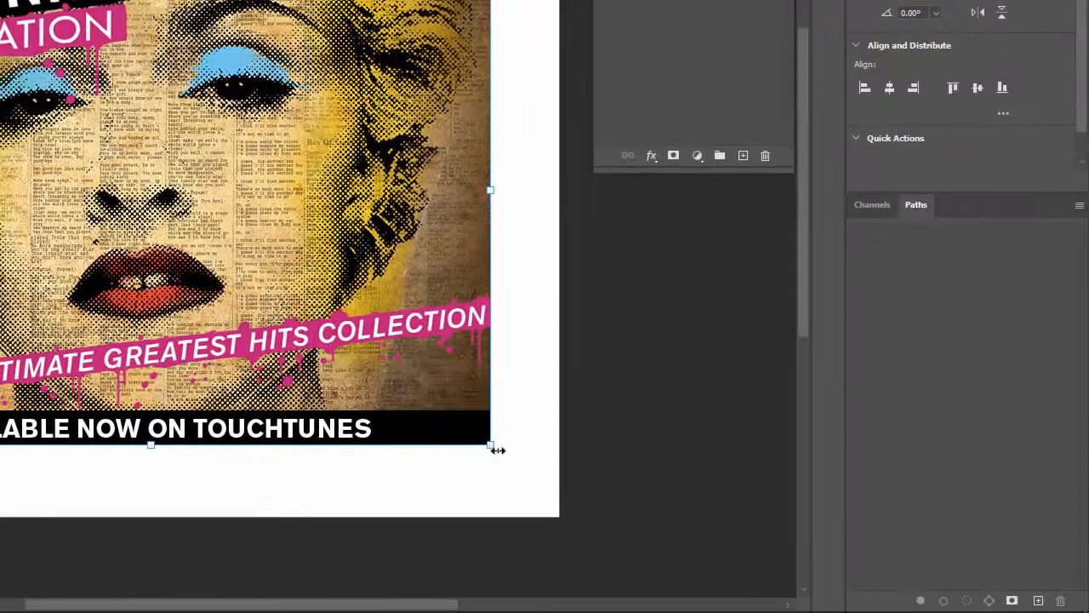
Step: Try scaling the image down from its lower-right corner and rotating it about its upper-left reference point, undoing both changes
{"action": "left_click_drag", "start_coordinate": [494, 449], "coordinate": [360, 375]}
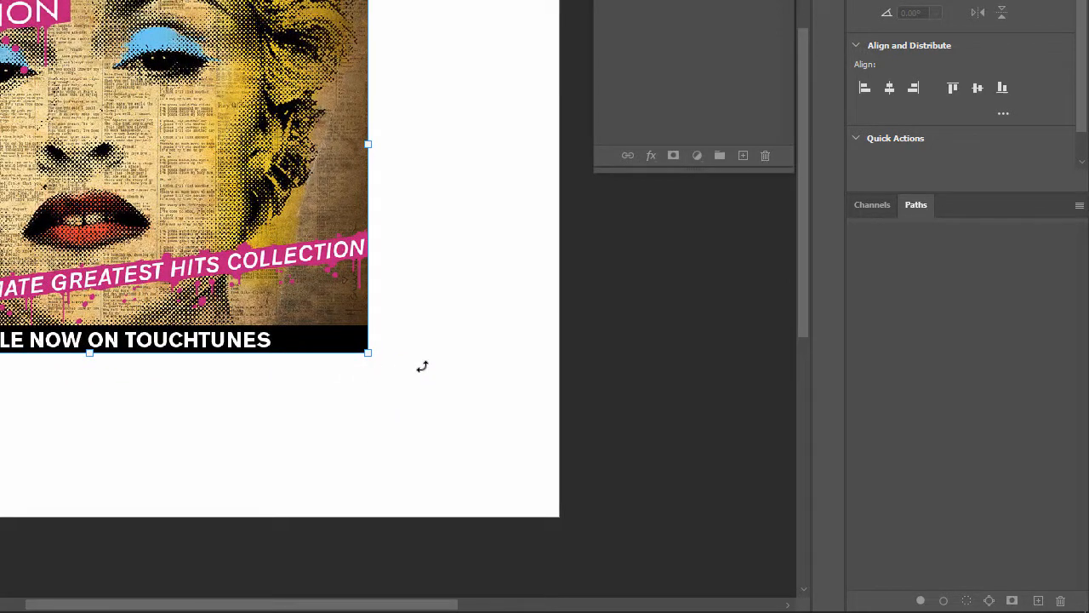
{"action": "key", "text": "ctrl+z"}
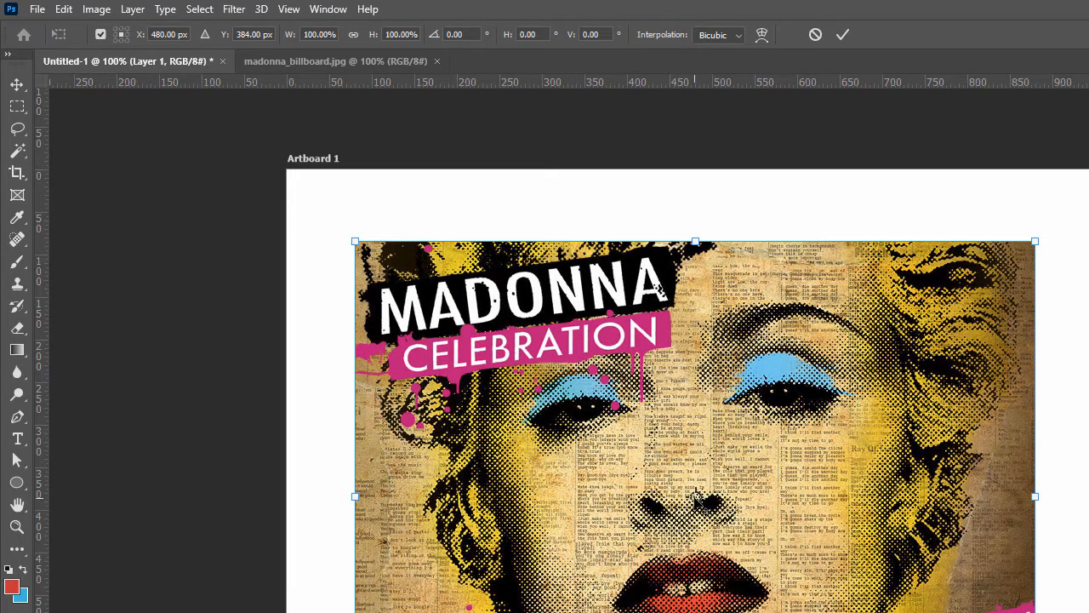
{"action": "left_click", "coordinate": [117, 31]}
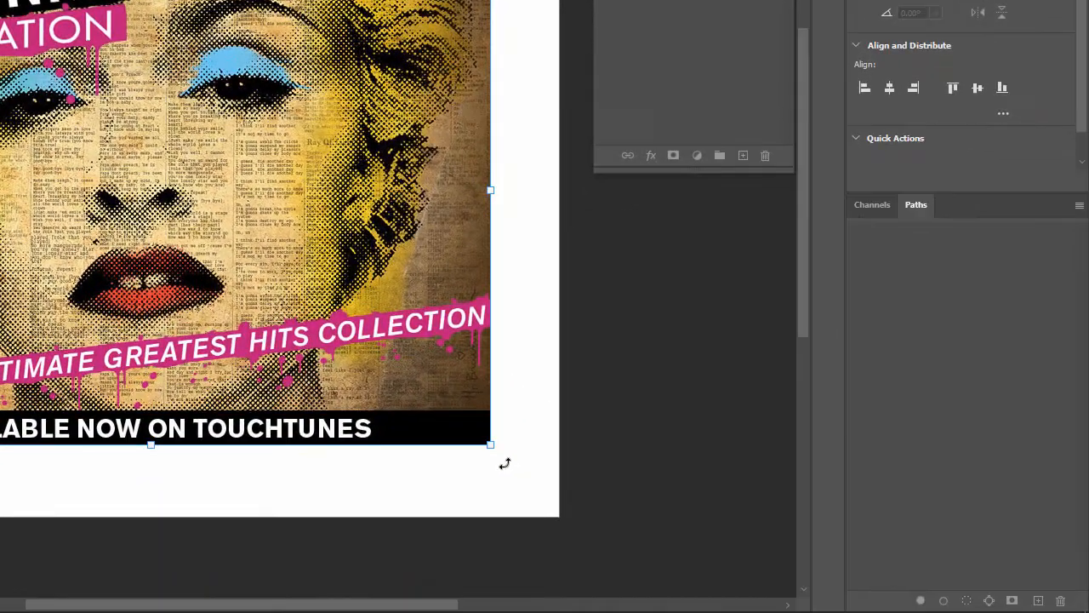
{"action": "left_click_drag", "start_coordinate": [503, 463], "coordinate": [508, 392]}
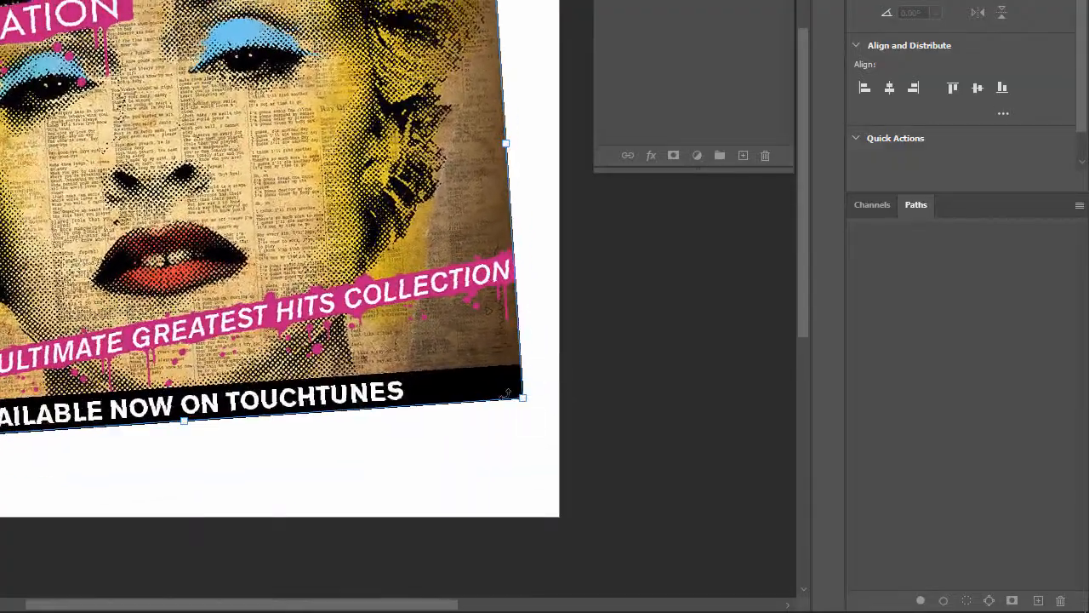
{"action": "key", "text": "ctrl+z"}
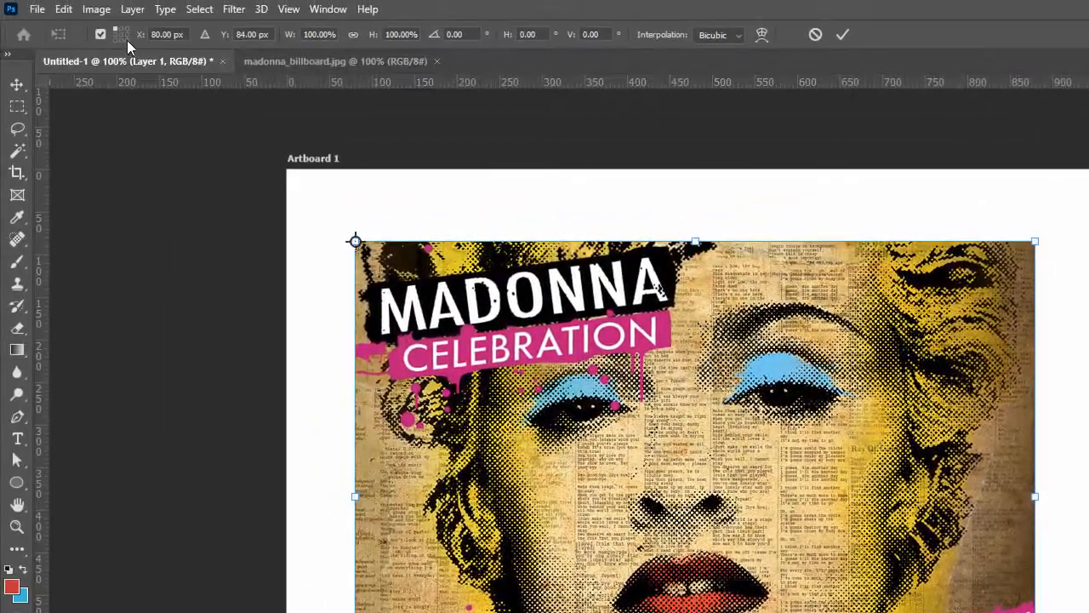
Step: Try rotating the image about its lower-right reference point and leave the transform with the image upright
{"action": "left_click", "coordinate": [126, 40]}
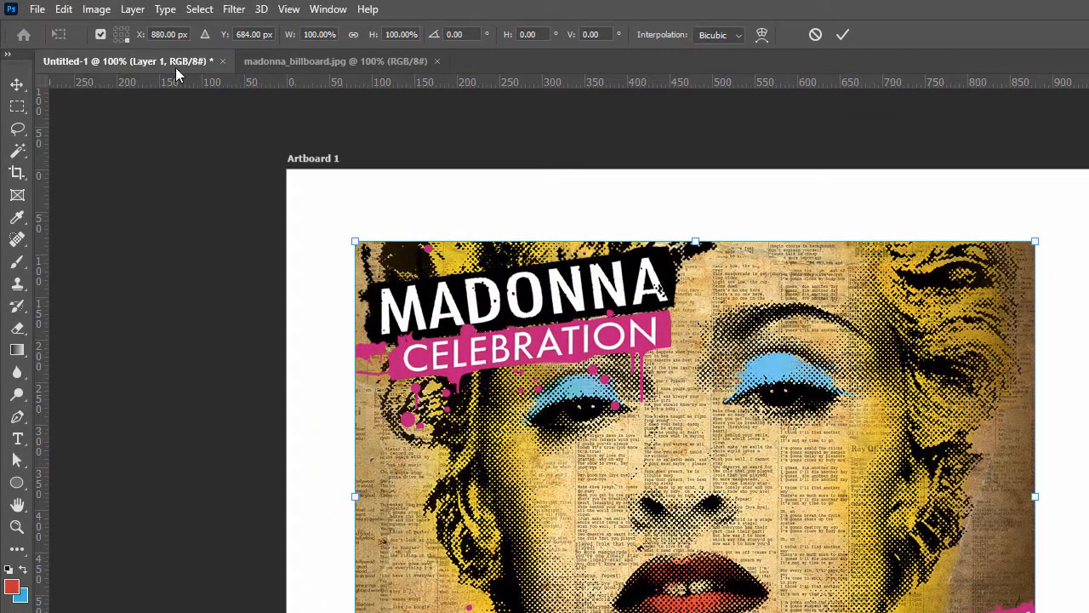
{"action": "left_click_drag", "start_coordinate": [336, 238], "coordinate": [208, 92]}
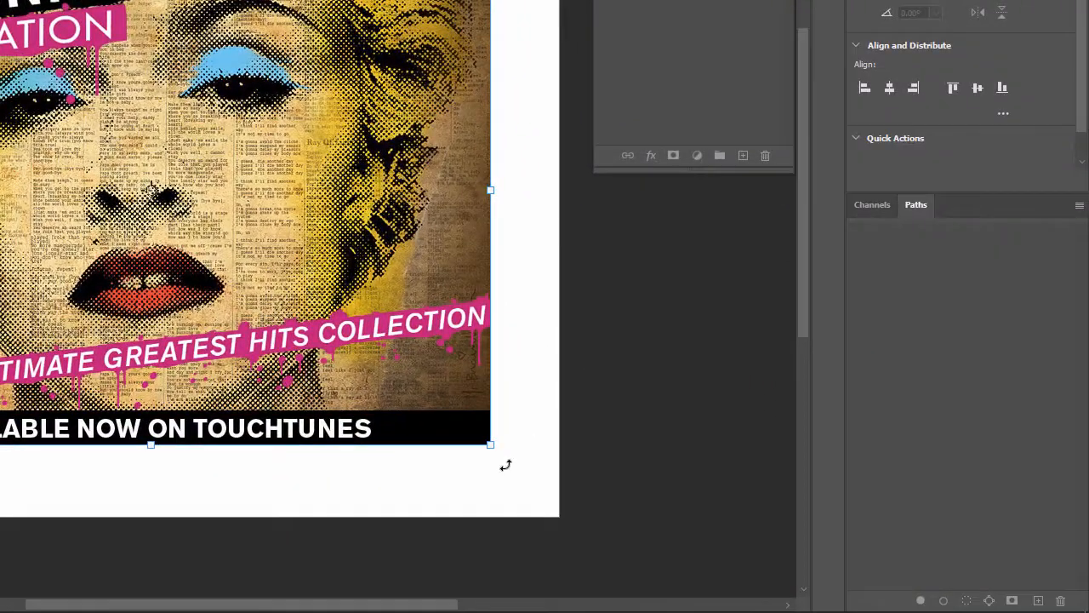
{"action": "left_click_drag", "start_coordinate": [505, 465], "coordinate": [490, 421]}
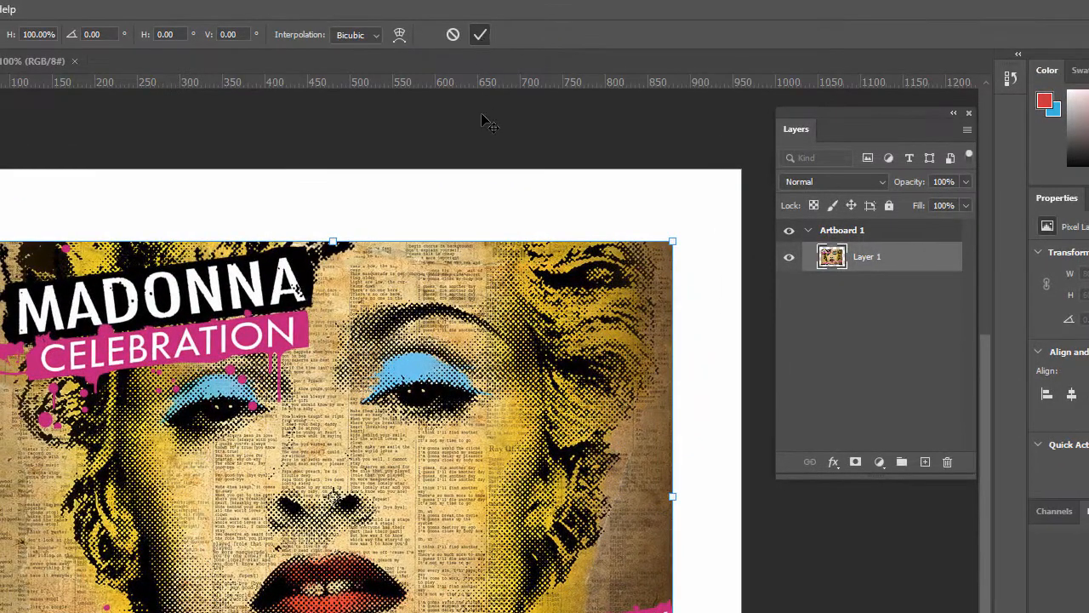
{"action": "key", "text": "Return"}
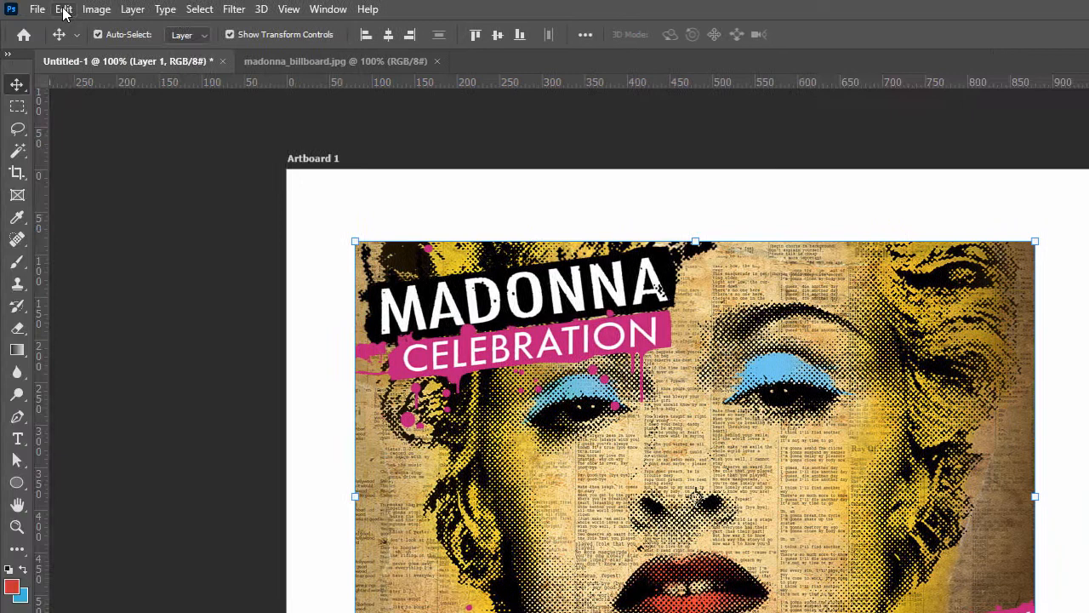
Step: Try a Skew transform on the image, slanting its top edge, right edge and lower-right corner, and undo it
{"action": "left_click", "coordinate": [64, 11]}
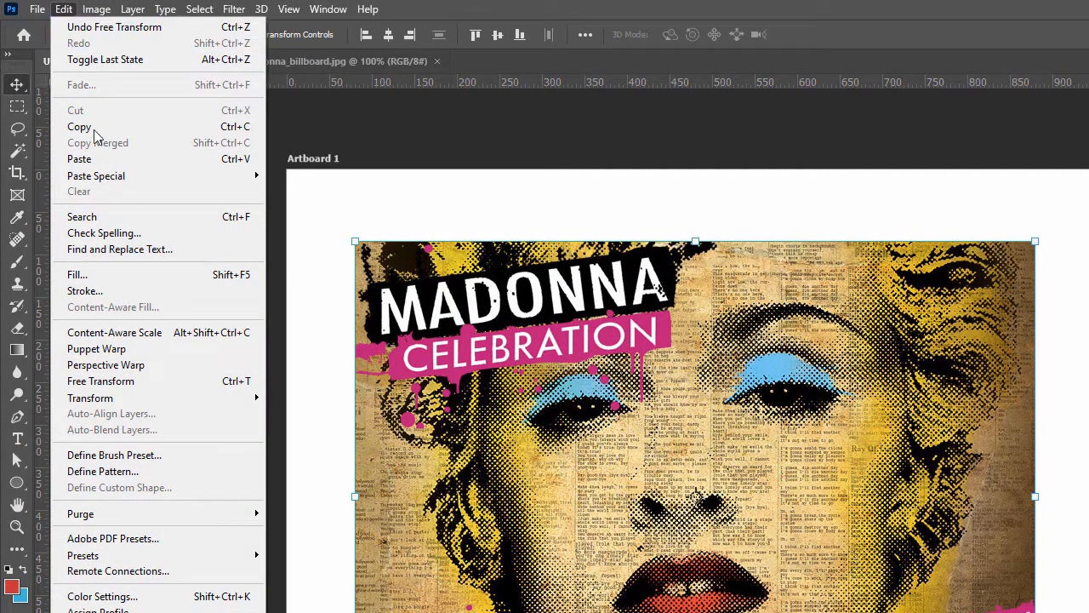
{"action": "mouse_move", "coordinate": [128, 405]}
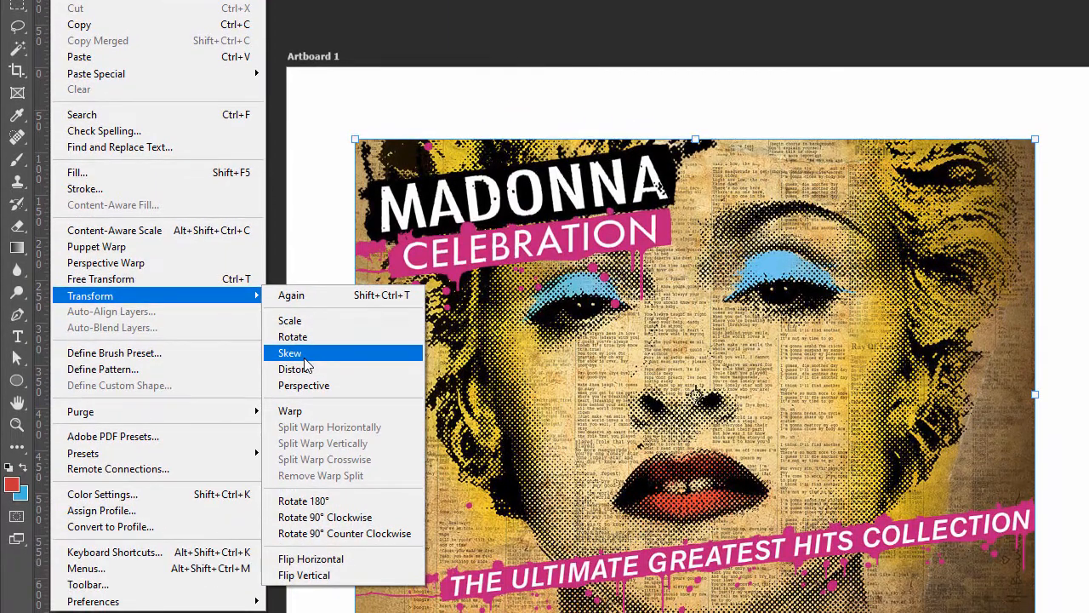
{"action": "left_click", "coordinate": [305, 359]}
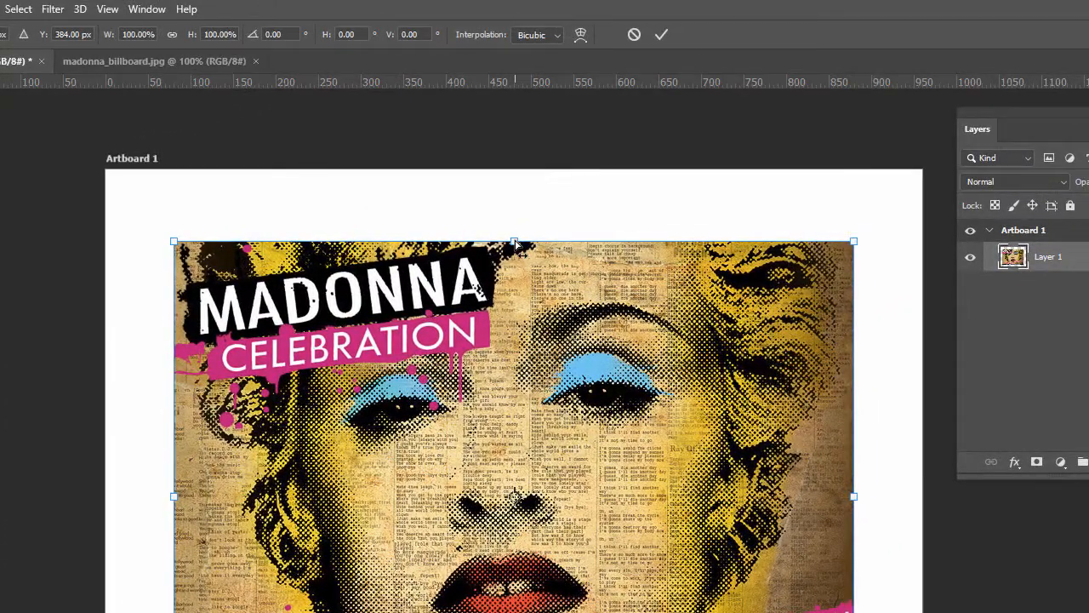
{"action": "left_click_drag", "start_coordinate": [695, 140], "coordinate": [709, 144]}
{"action": "left_click_drag", "start_coordinate": [527, 247], "coordinate": [432, 262]}
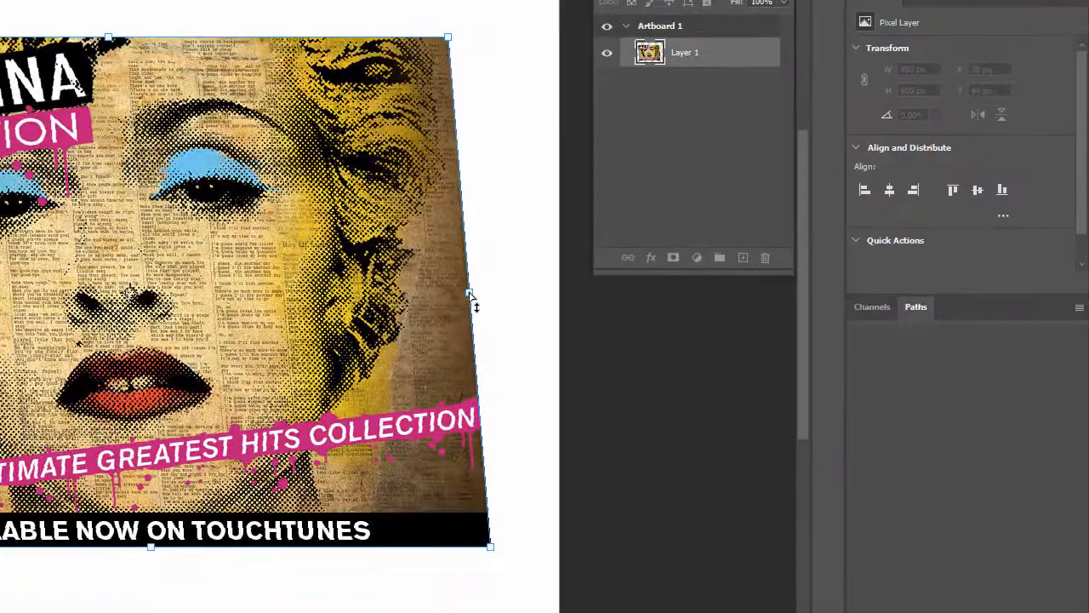
{"action": "left_click_drag", "start_coordinate": [470, 298], "coordinate": [430, 207]}
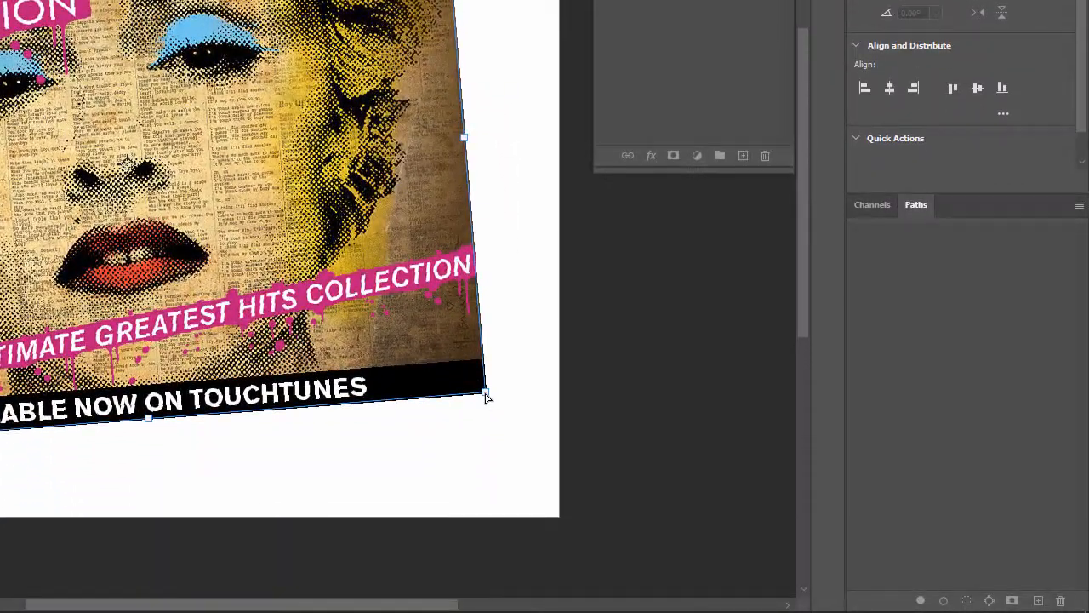
{"action": "left_click_drag", "start_coordinate": [486, 394], "coordinate": [227, 412]}
{"action": "key", "text": "ctrl+z"}
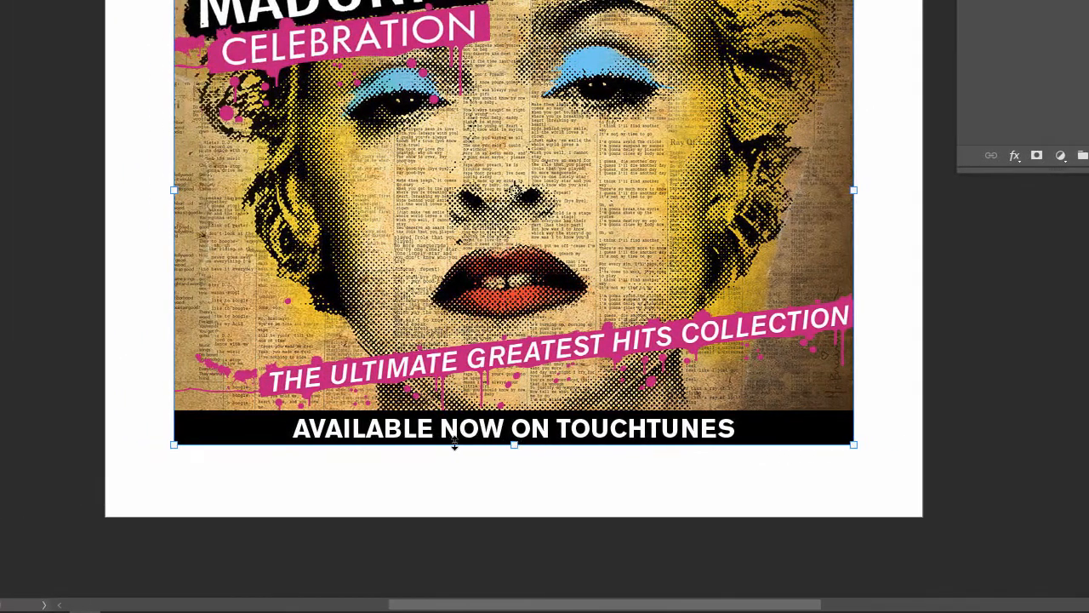
Step: Try squashing the image vertically from its bottom edge without keeping proportions and undo it
{"action": "left_click_drag", "start_coordinate": [455, 443], "coordinate": [456, 244]}
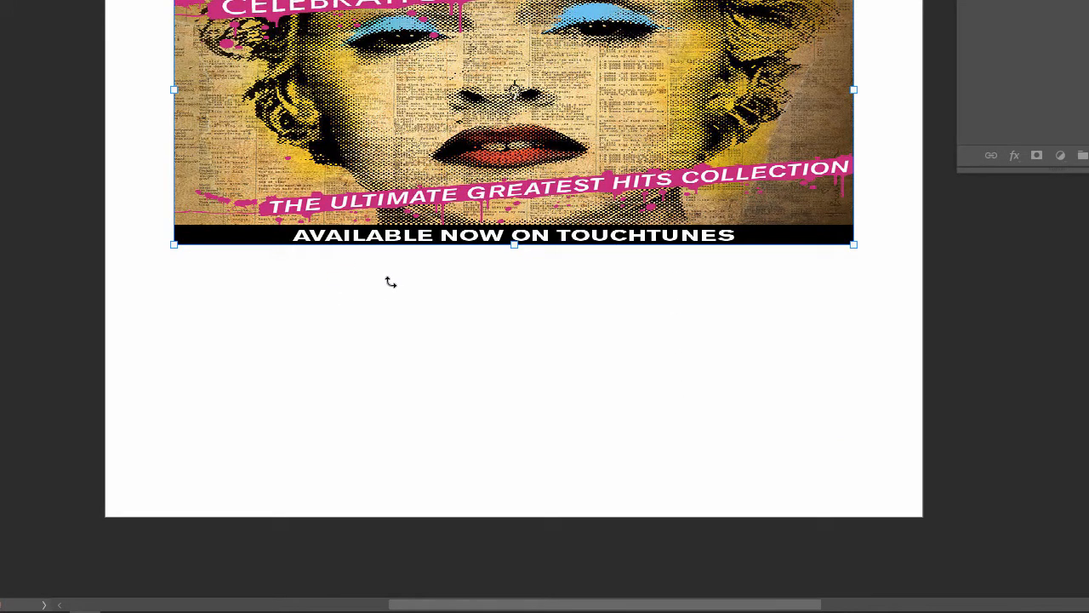
{"action": "key", "text": "ctrl+z"}
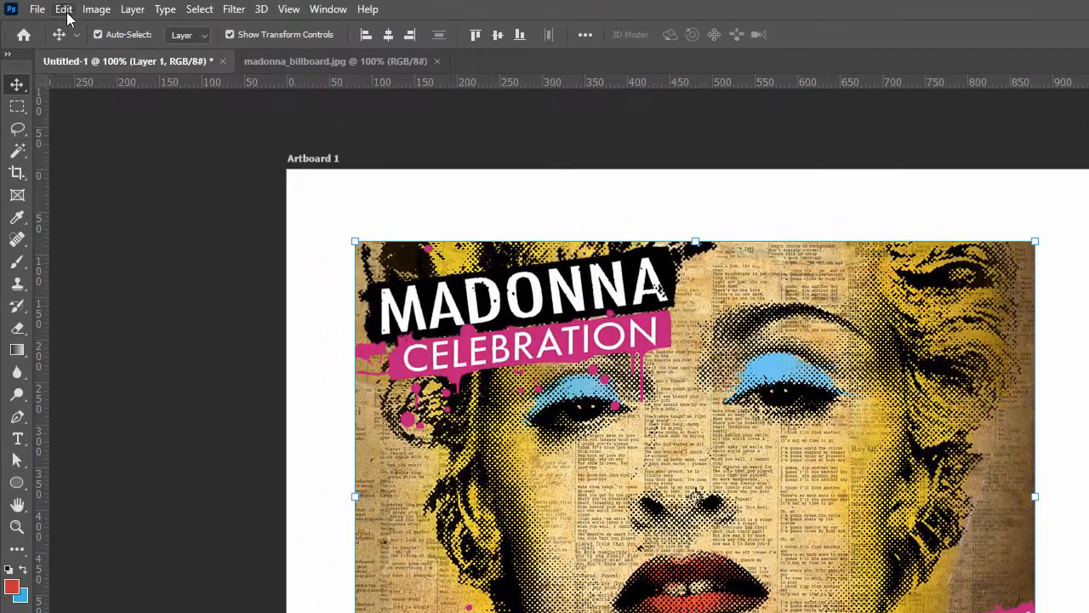
Step: Try a Perspective transform on the image, narrowing its right side and its bottom edge and adjusting its upper-left corner, and cancel it
{"action": "left_click", "coordinate": [65, 9]}
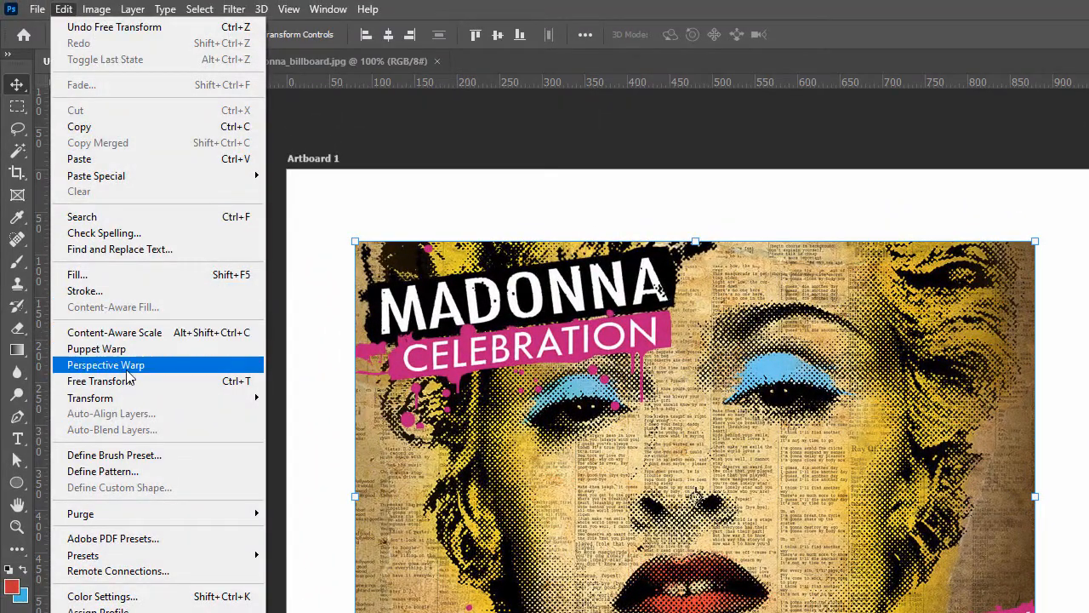
{"action": "mouse_move", "coordinate": [182, 397]}
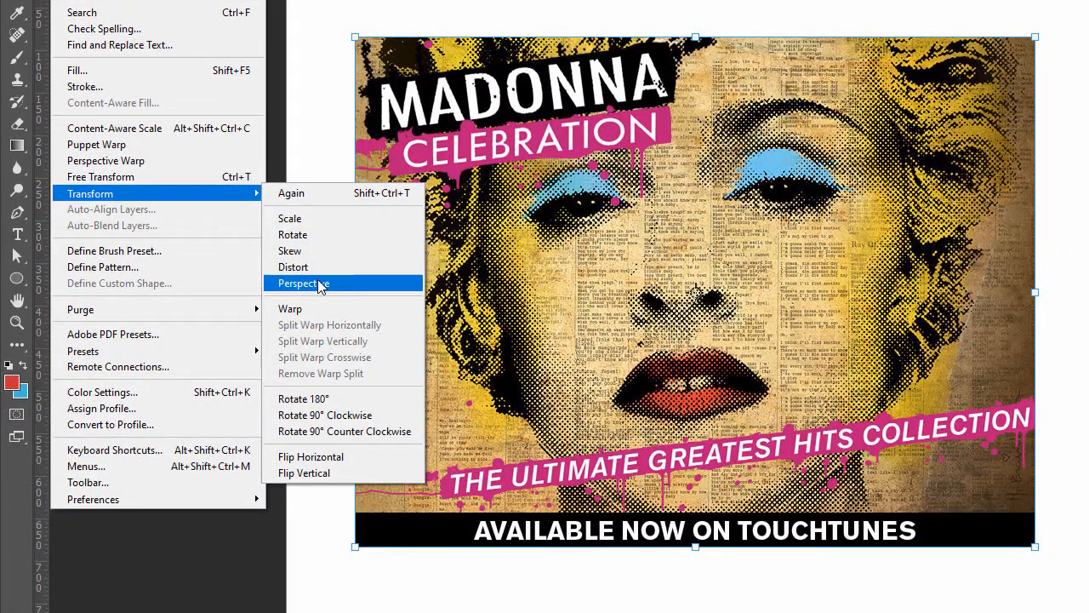
{"action": "left_click", "coordinate": [320, 283]}
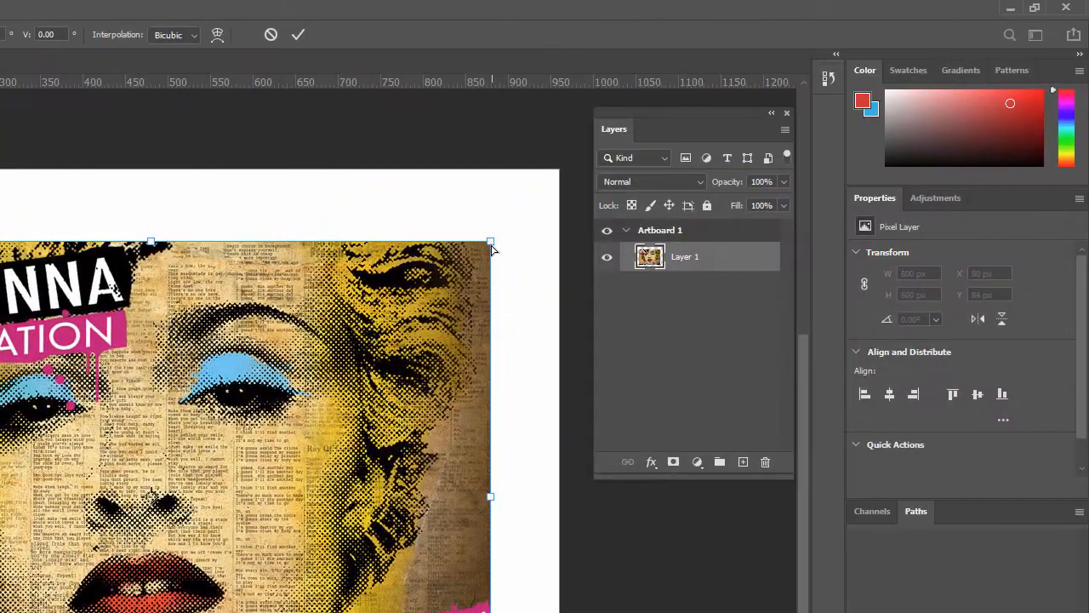
{"action": "left_click_drag", "start_coordinate": [491, 248], "coordinate": [453, 327]}
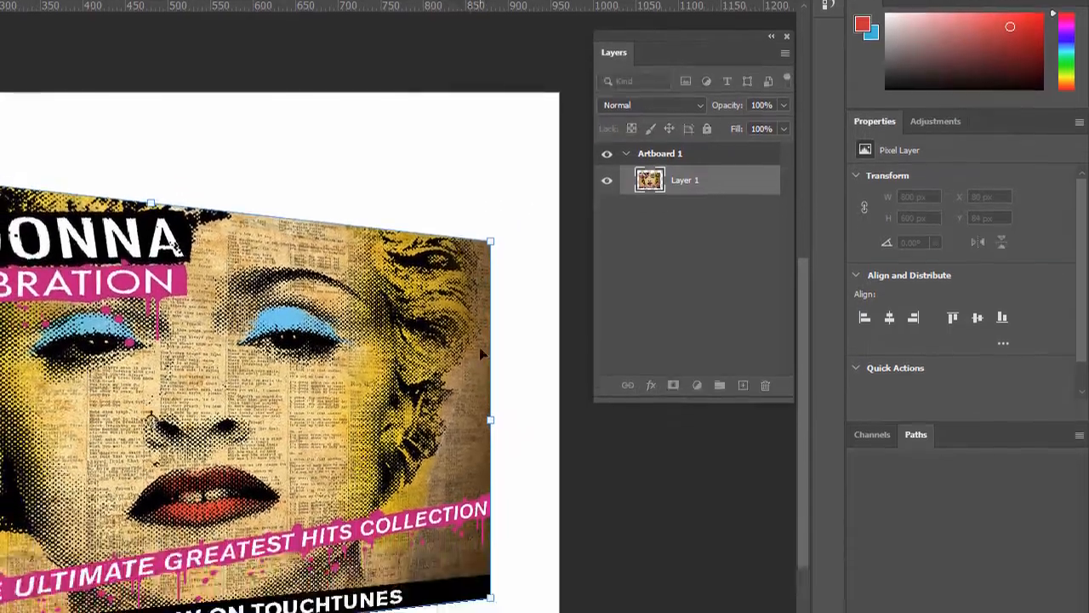
{"action": "left_click_drag", "start_coordinate": [491, 498], "coordinate": [445, 498]}
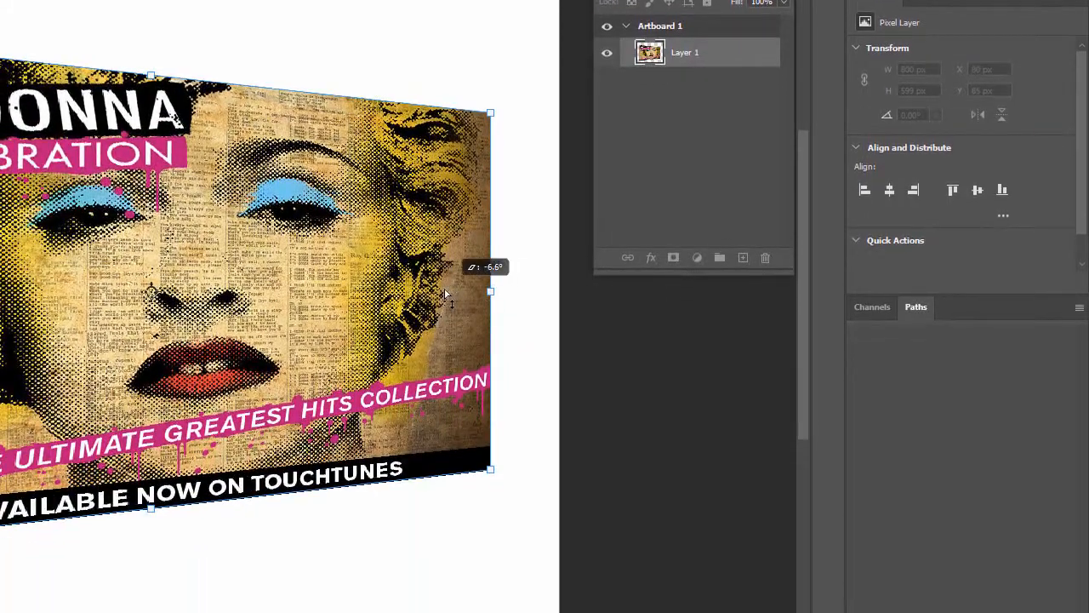
{"action": "left_click_drag", "start_coordinate": [444, 288], "coordinate": [435, 289]}
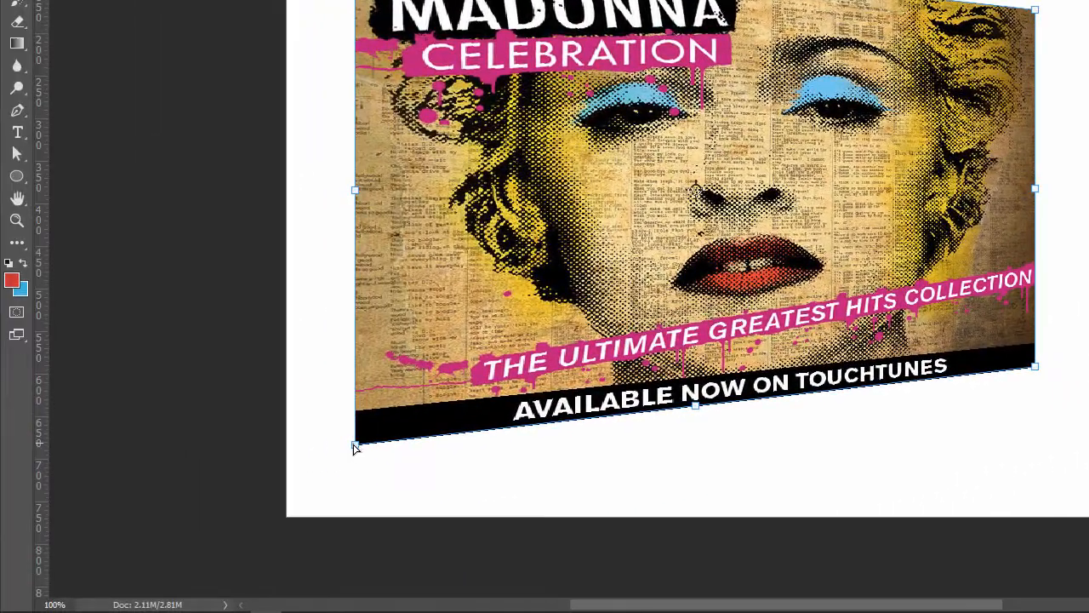
{"action": "left_click_drag", "start_coordinate": [356, 446], "coordinate": [449, 440]}
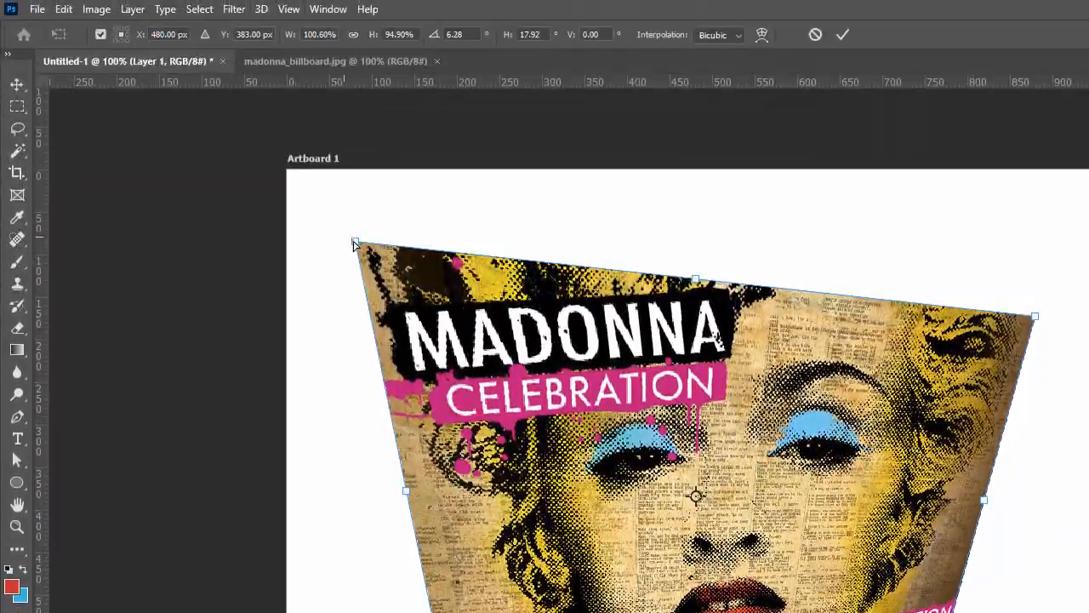
{"action": "left_click_drag", "start_coordinate": [355, 199], "coordinate": [525, 235]}
{"action": "left_click_drag", "start_coordinate": [524, 277], "coordinate": [347, 260]}
{"action": "key", "text": "Escape"}
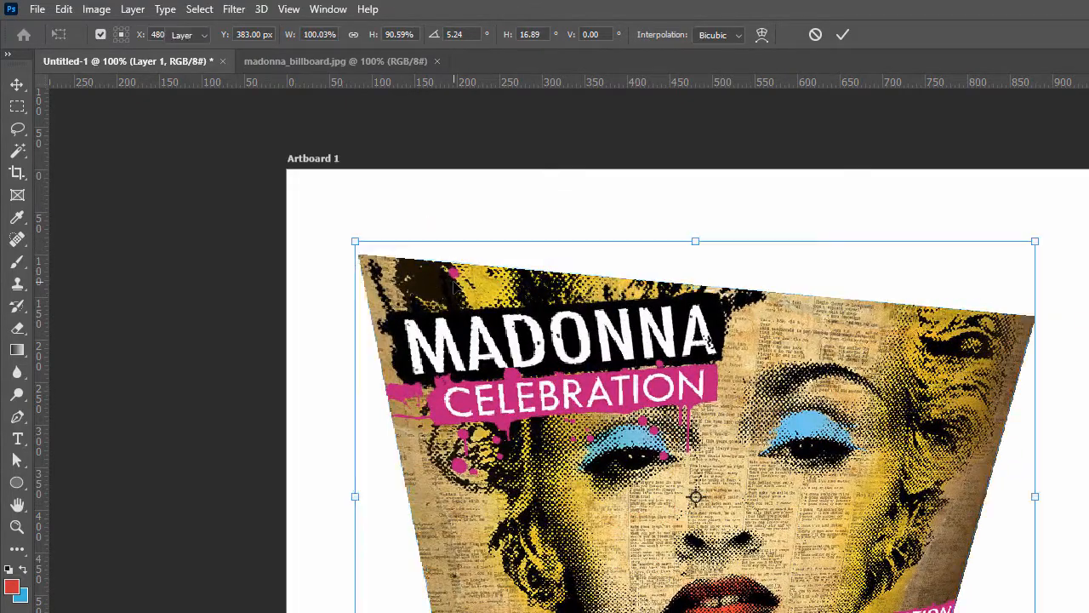
Step: Try a Distort transform on the image, moving each of its four corners independently, and cancel it
{"action": "left_click", "coordinate": [65, 10]}
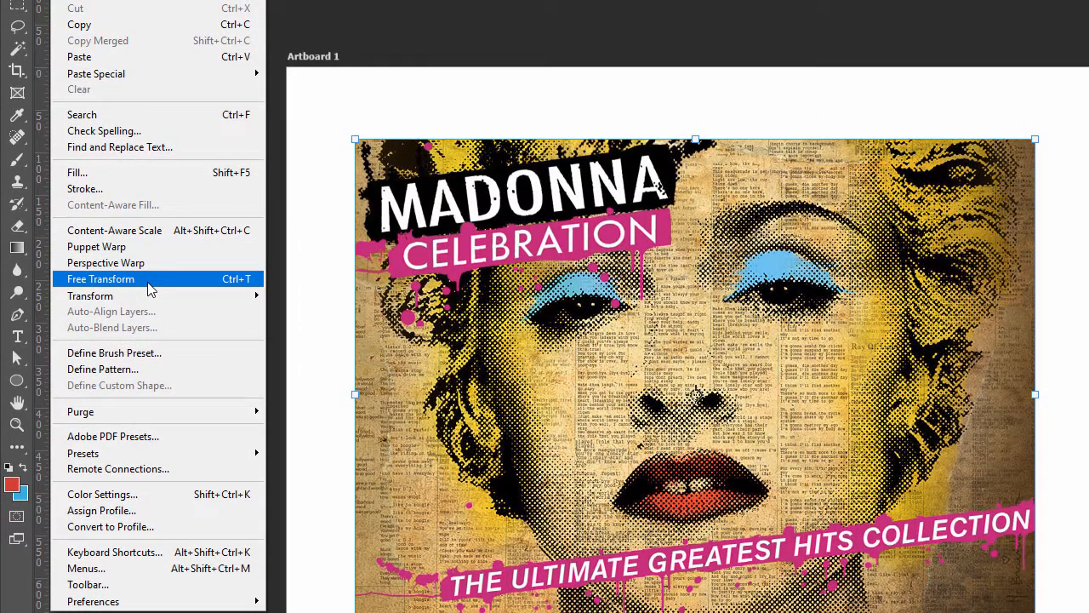
{"action": "left_click", "coordinate": [148, 283]}
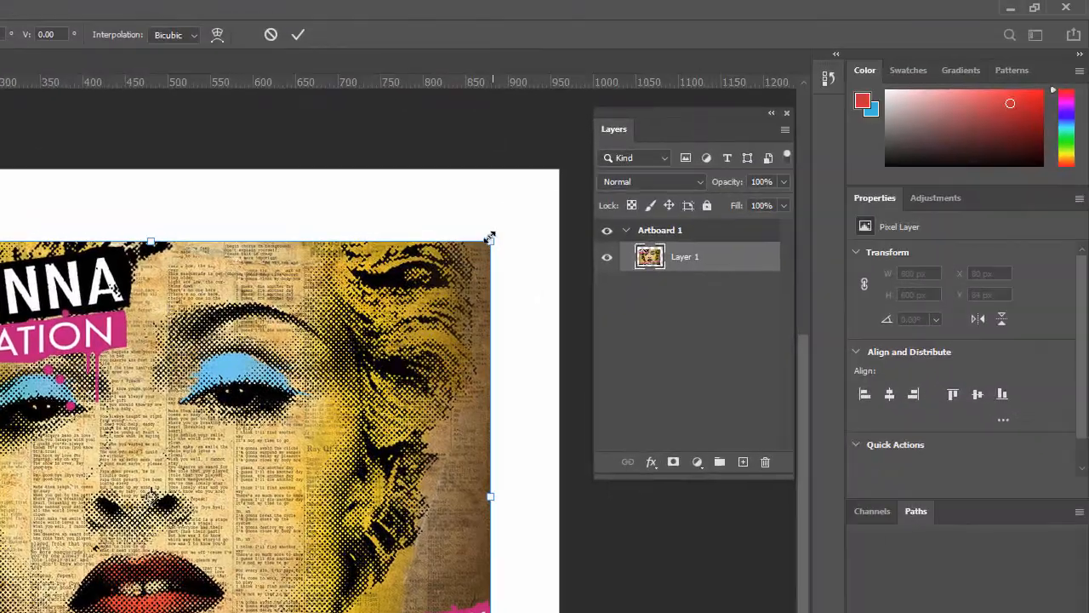
{"action": "left_click_drag", "start_coordinate": [489, 237], "coordinate": [527, 145]}
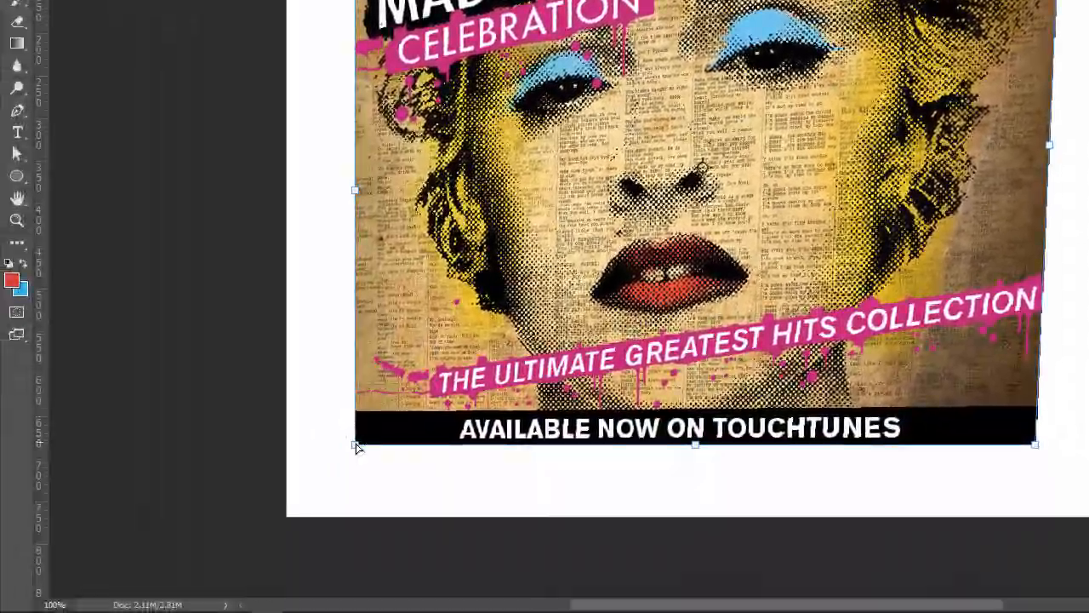
{"action": "left_click_drag", "start_coordinate": [356, 446], "coordinate": [312, 462]}
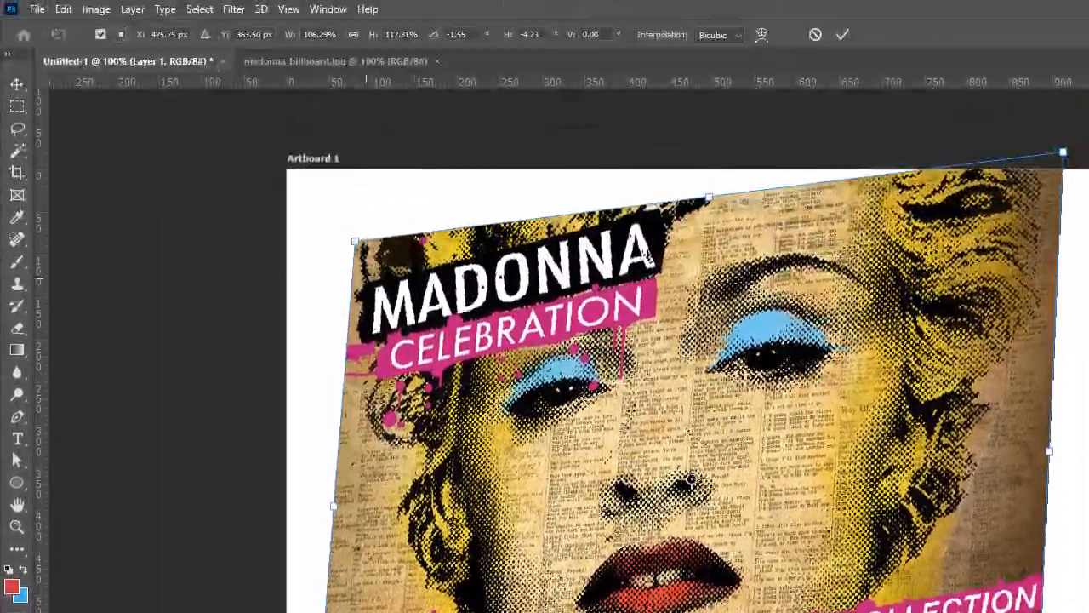
{"action": "left_click_drag", "start_coordinate": [356, 242], "coordinate": [487, 331]}
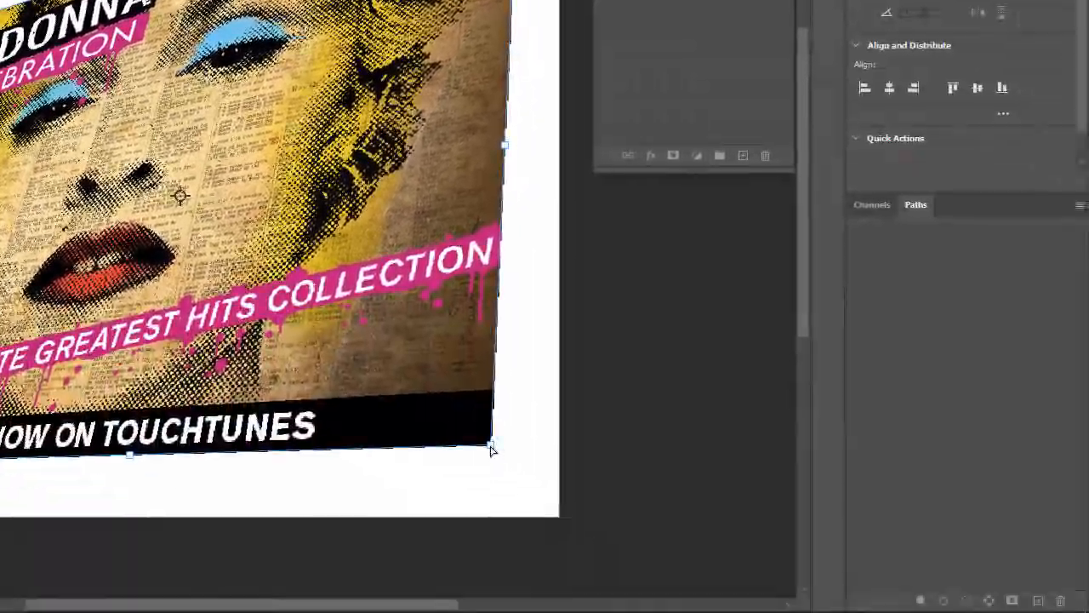
{"action": "left_click_drag", "start_coordinate": [491, 449], "coordinate": [399, 363]}
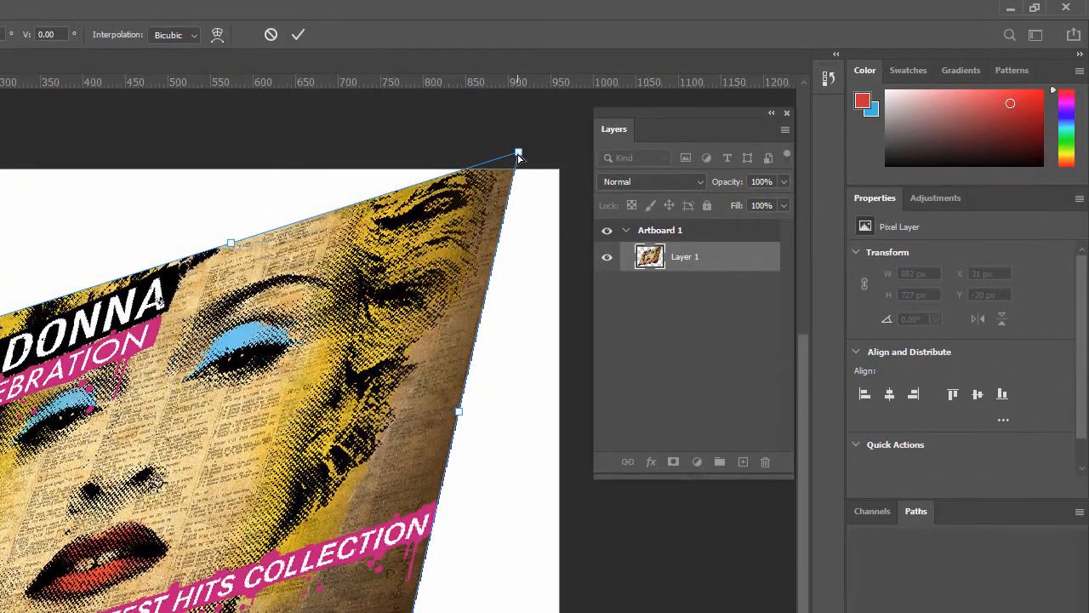
{"action": "left_click_drag", "start_coordinate": [519, 155], "coordinate": [455, 240]}
{"action": "left_click", "coordinate": [69, 10]}
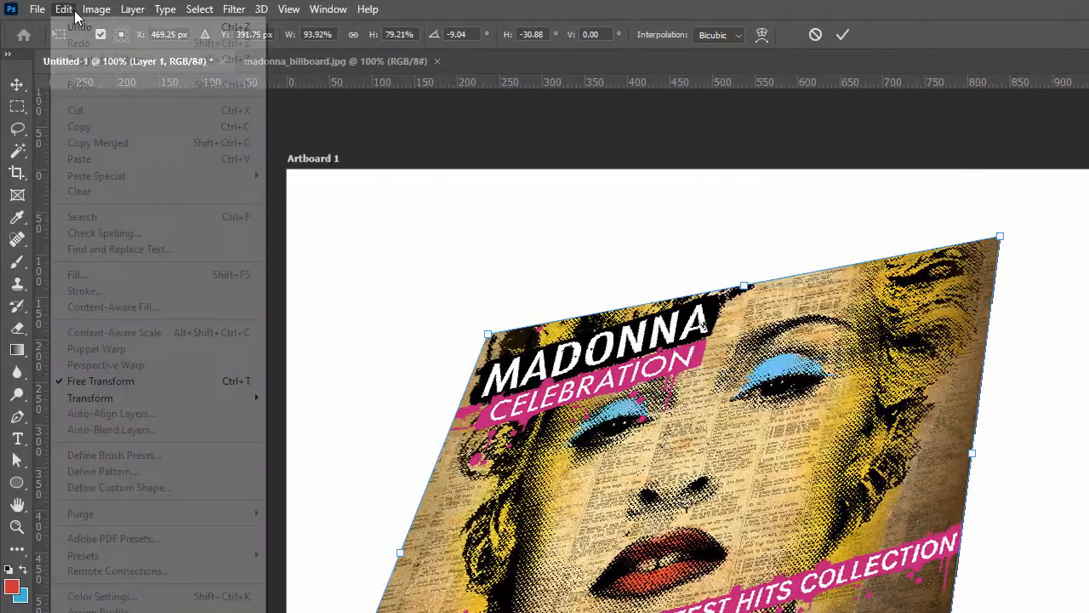
{"action": "left_click", "coordinate": [473, 248]}
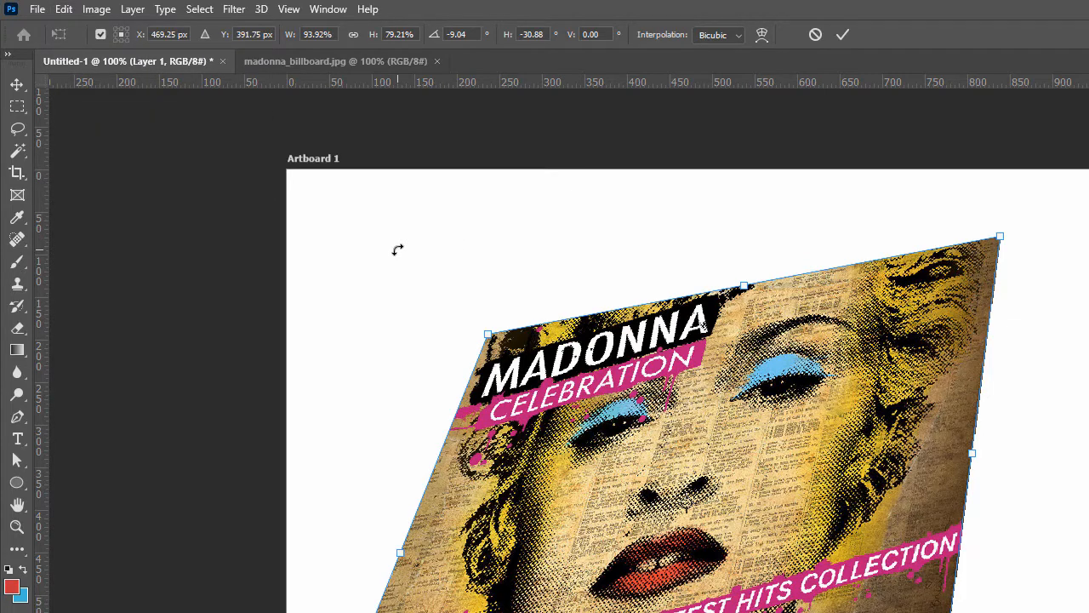
{"action": "key", "text": "Escape"}
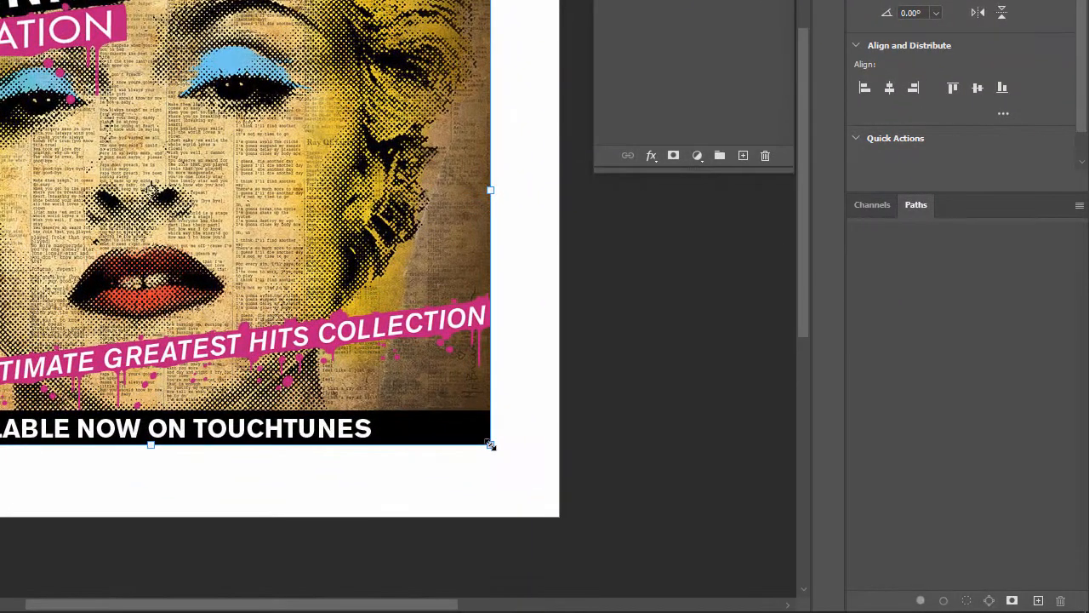
Step: Scale the image down to about 212 x 159 px and duplicate it into an aligned two-by-two grid
{"action": "left_click_drag", "start_coordinate": [492, 445], "coordinate": [3, 59]}
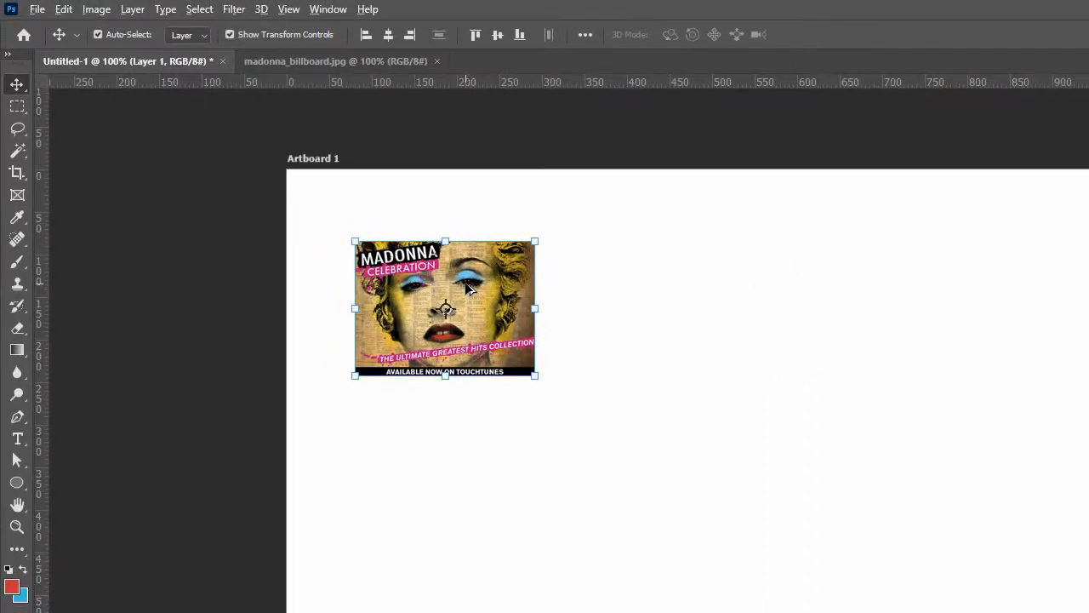
{"action": "left_click_drag", "start_coordinate": [520, 301], "coordinate": [686, 289]}
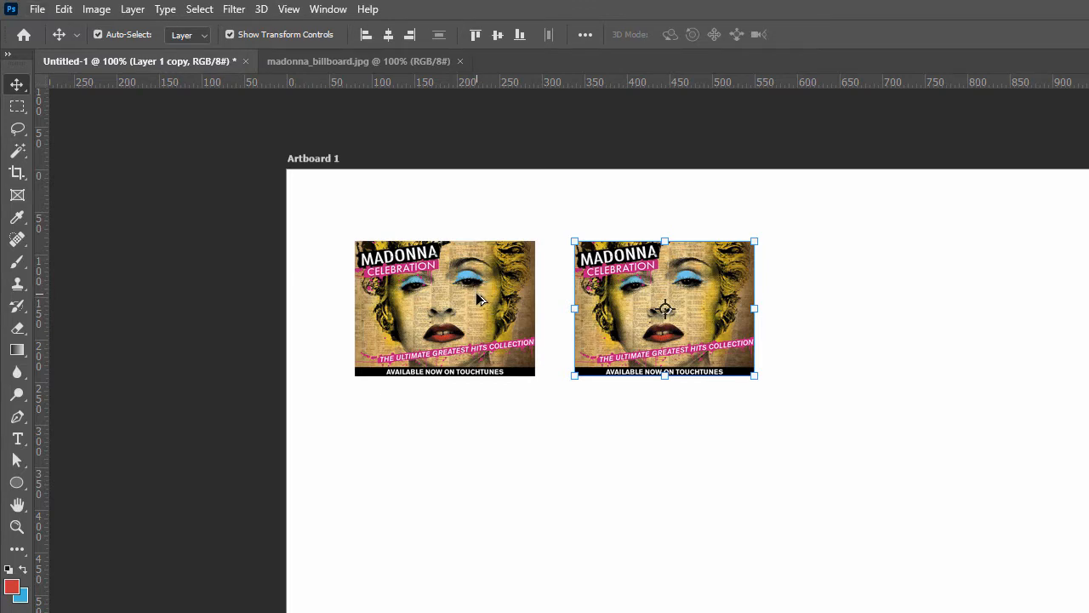
{"action": "left_click_drag", "start_coordinate": [478, 298], "coordinate": [467, 475]}
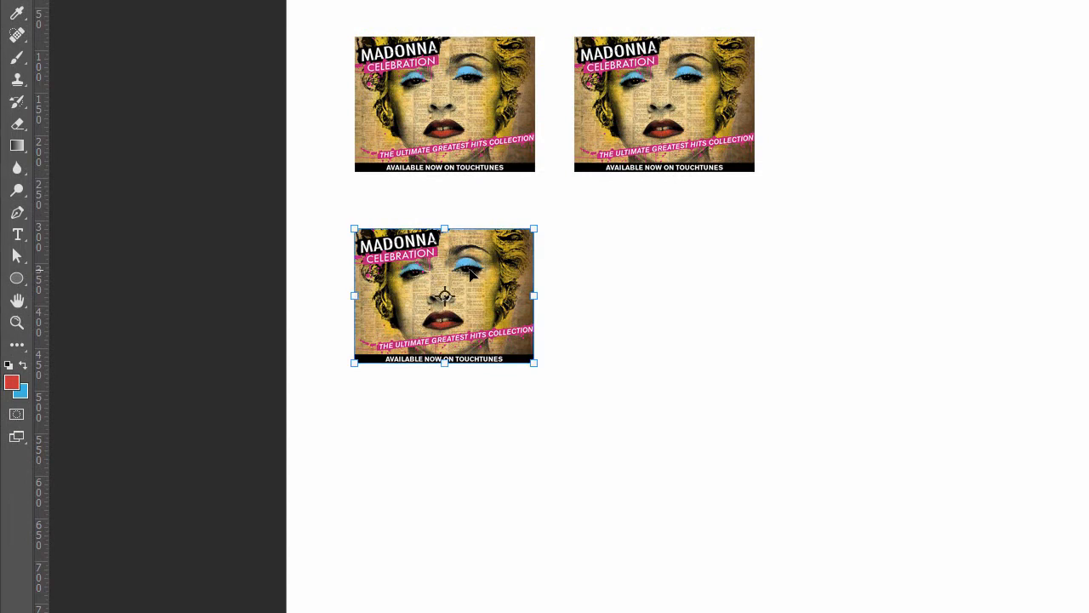
{"action": "left_click_drag", "start_coordinate": [467, 273], "coordinate": [680, 303]}
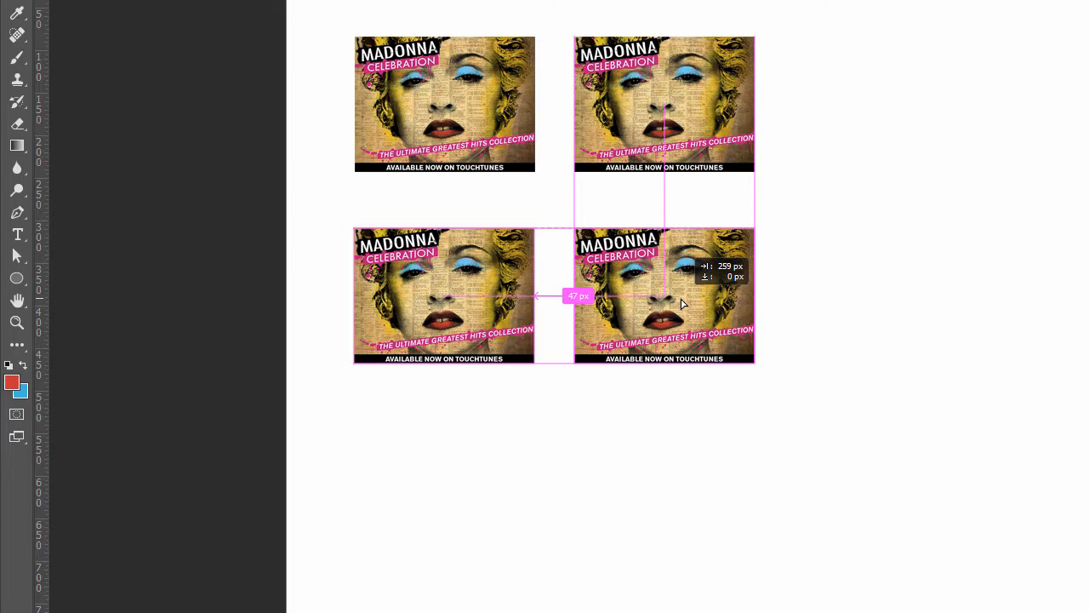
{"action": "left_click_drag", "start_coordinate": [681, 303], "coordinate": [682, 303]}
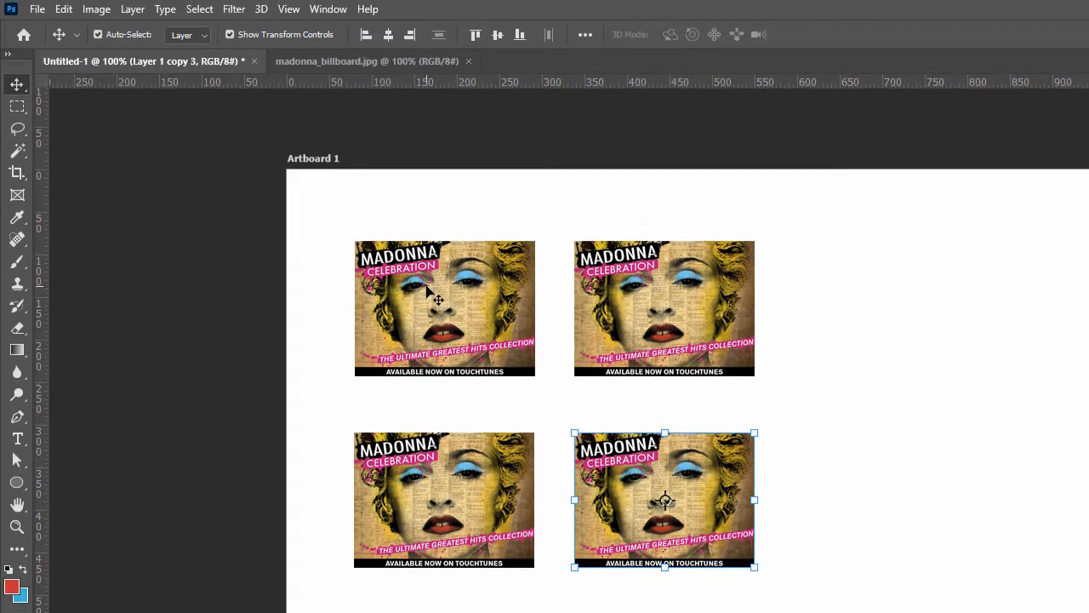
Step: Select all four images and duplicate them beside the originals to make two rows of four
{"action": "left_click", "coordinate": [434, 296]}
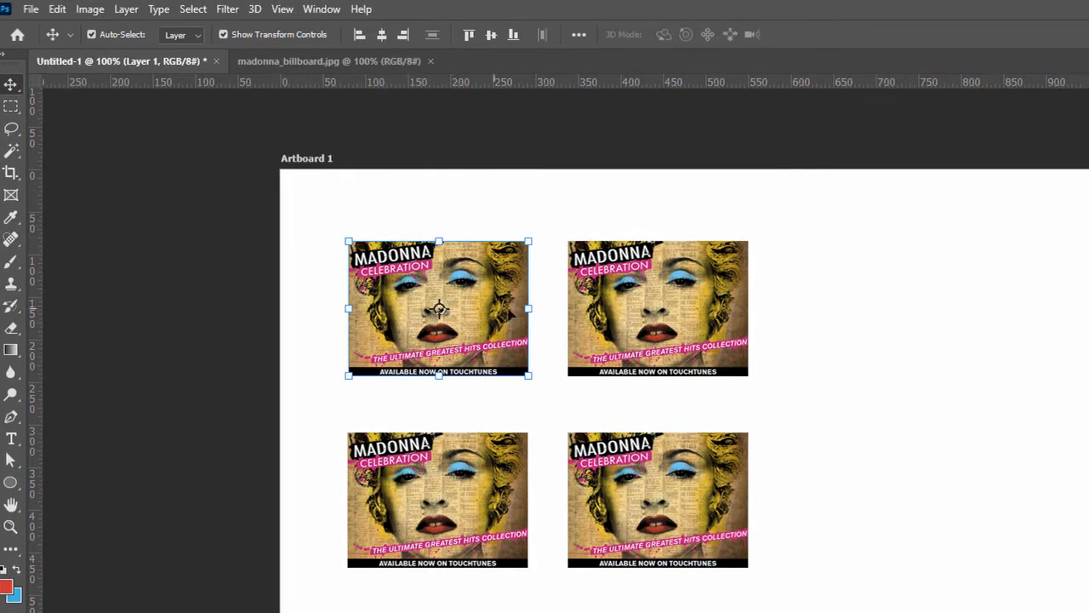
{"action": "left_click", "coordinate": [467, 308], "text": "shift"}
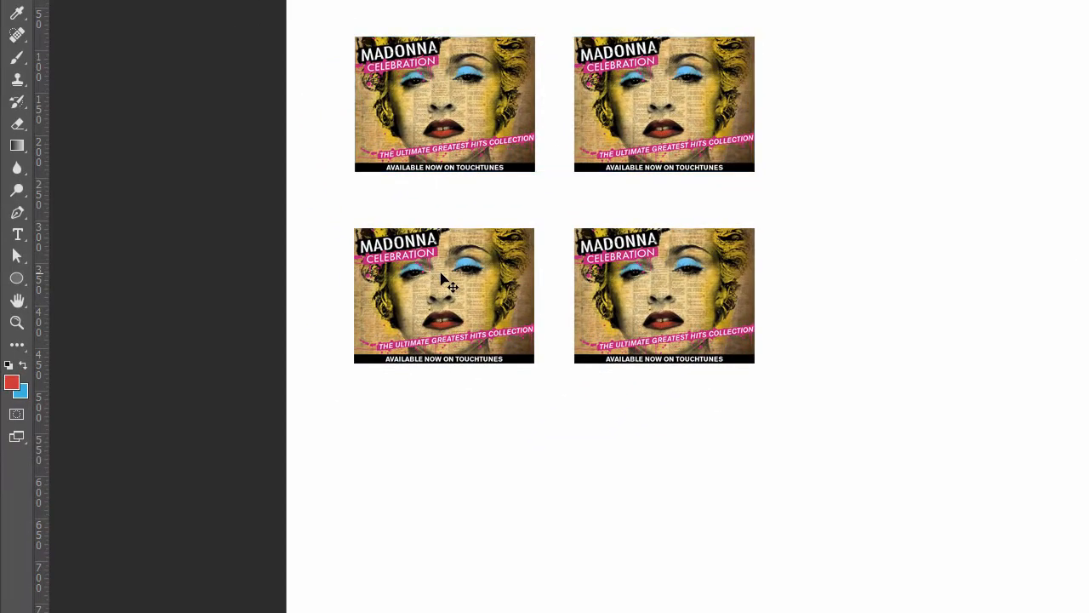
{"action": "left_click", "coordinate": [441, 278], "text": "shift"}
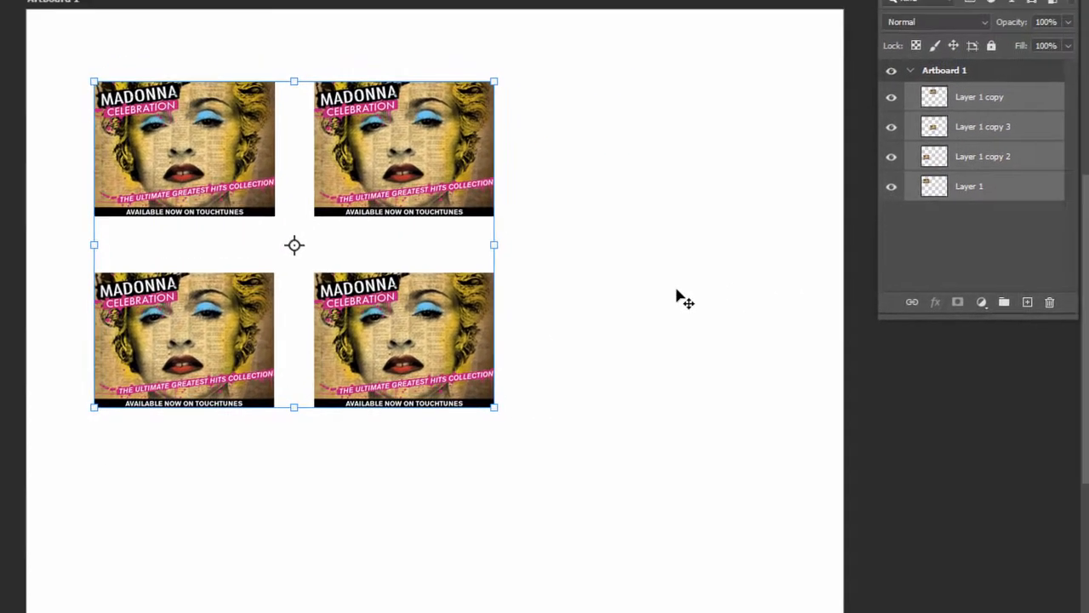
{"action": "left_click", "coordinate": [757, 247]}
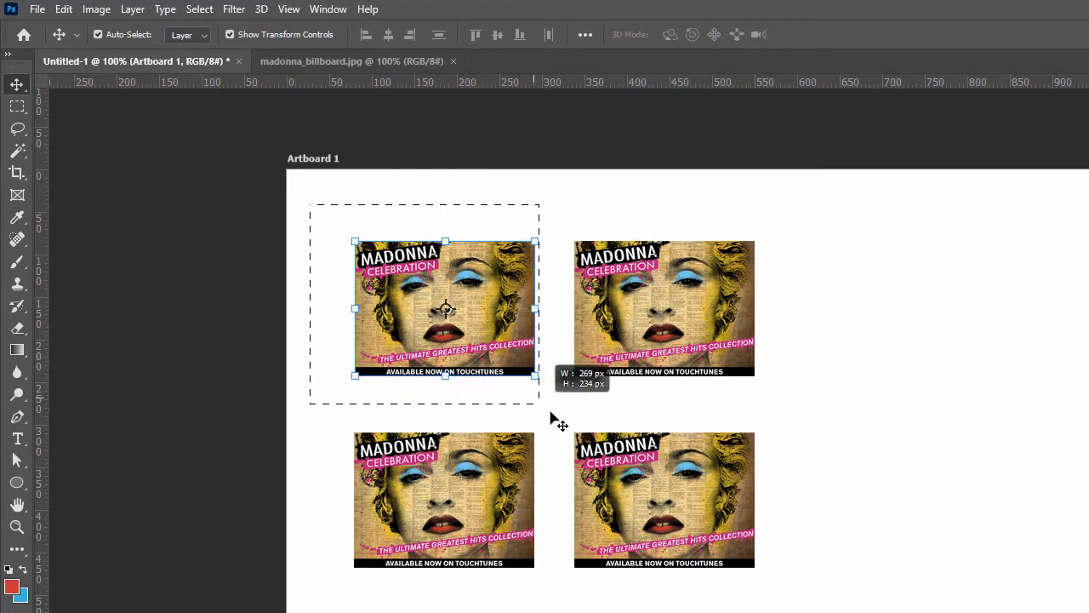
{"action": "left_click_drag", "start_coordinate": [551, 412], "coordinate": [772, 563]}
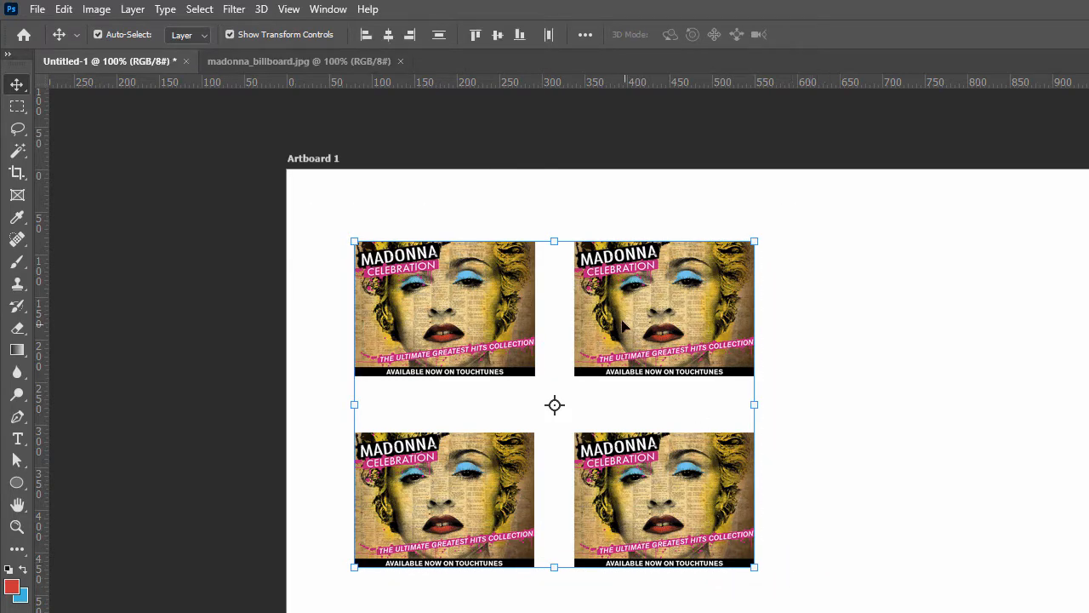
{"action": "left_click_drag", "start_coordinate": [595, 315], "coordinate": [1039, 318]}
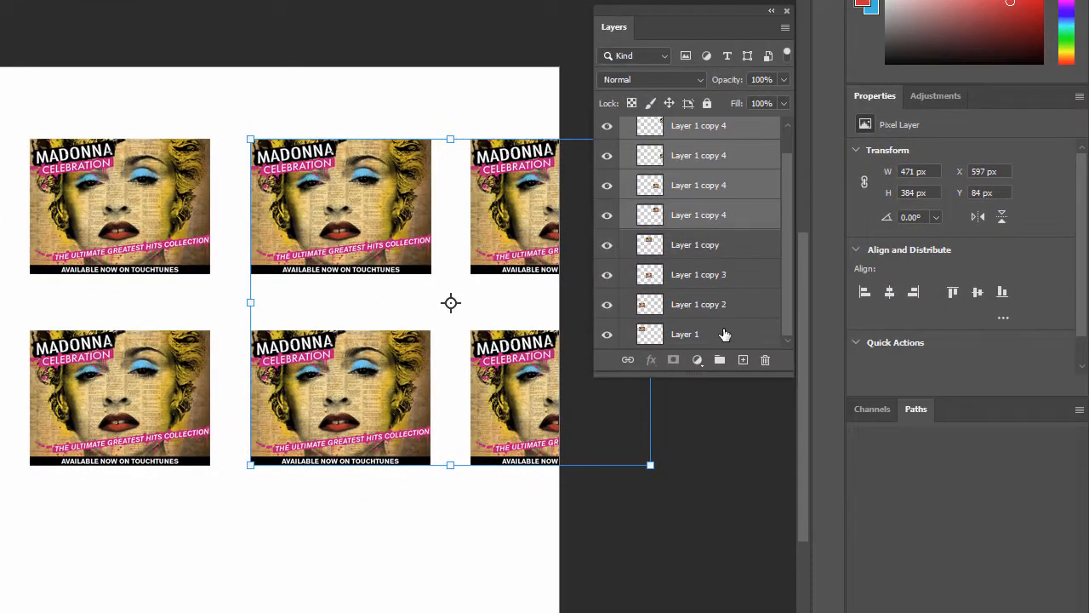
Step: Select all eight image layers, move them closer to the artboard's left edge, and deselect them
{"action": "left_click", "coordinate": [724, 334], "text": "shift"}
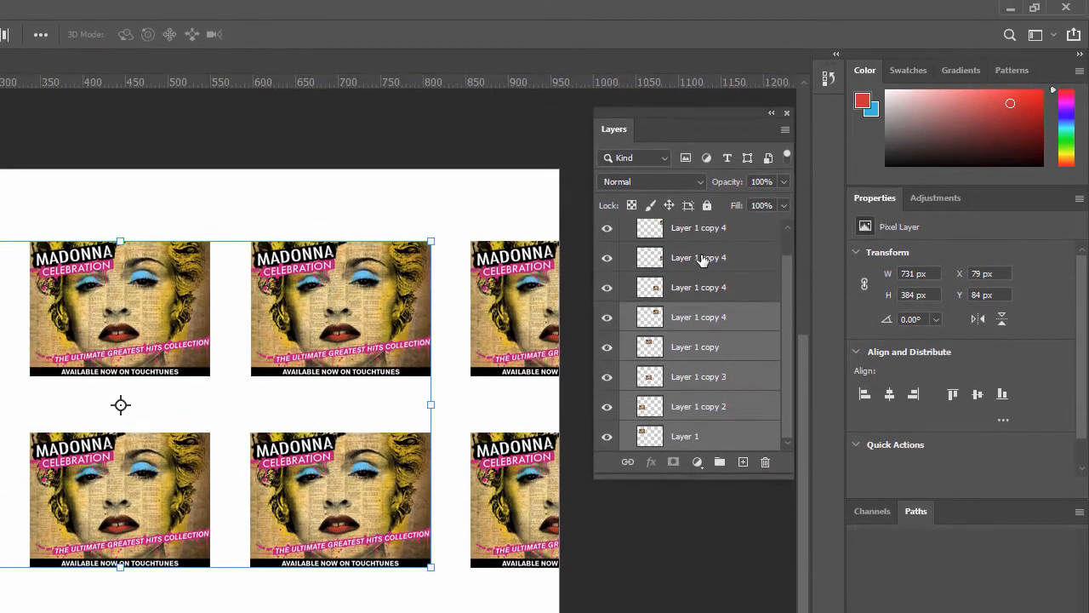
{"action": "left_click", "coordinate": [706, 235]}
{"action": "scroll", "coordinate": [712, 341], "scroll_direction": "down", "scroll_amount": 2}
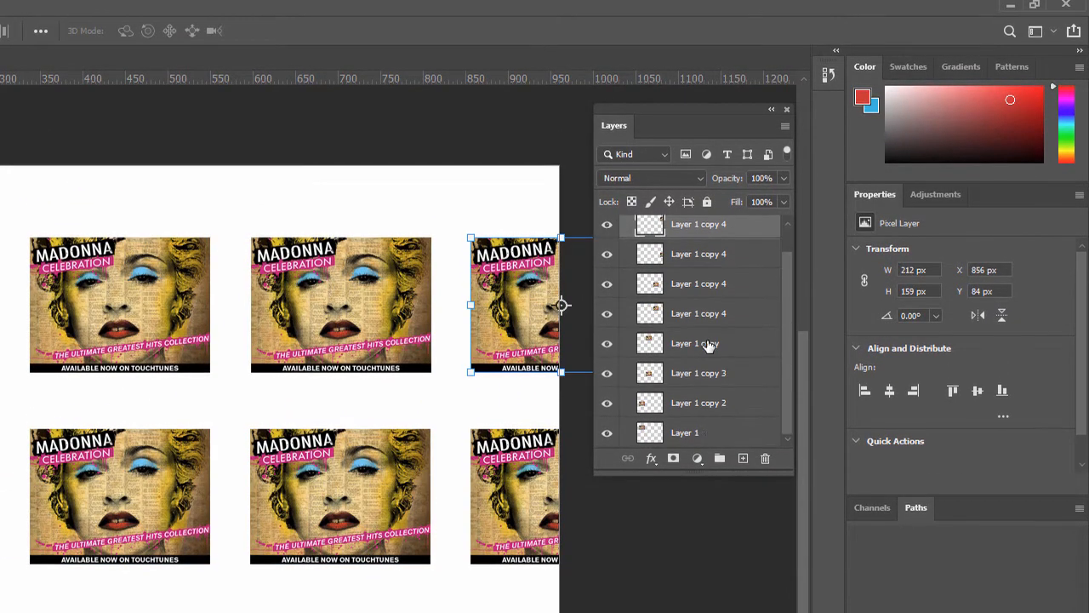
{"action": "left_click", "coordinate": [697, 360], "text": "shift"}
{"action": "left_click_drag", "start_coordinate": [513, 302], "coordinate": [464, 266]}
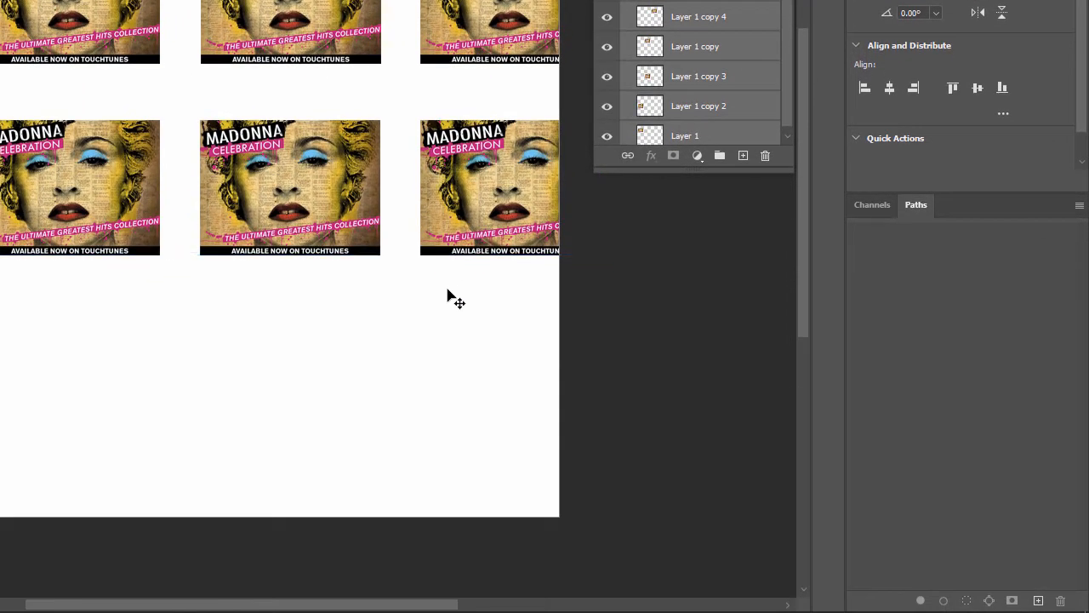
{"action": "left_click", "coordinate": [393, 326]}
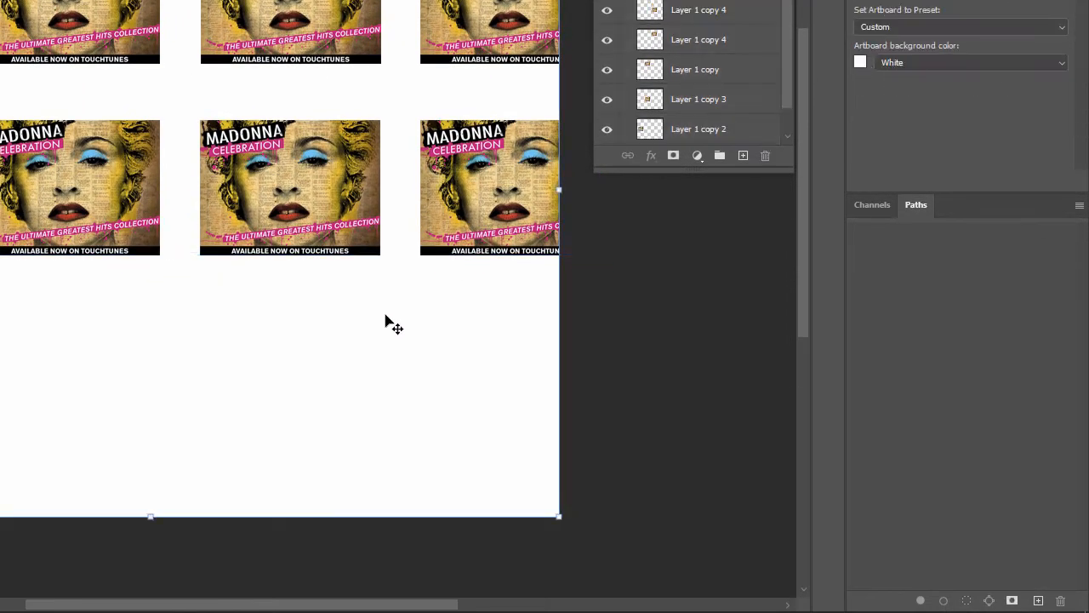
Step: Shift the second, third and fourth image columns to the left so all four fit evenly spaced within the artboard
{"action": "left_click_drag", "start_coordinate": [356, 26], "coordinate": [62, 4]}
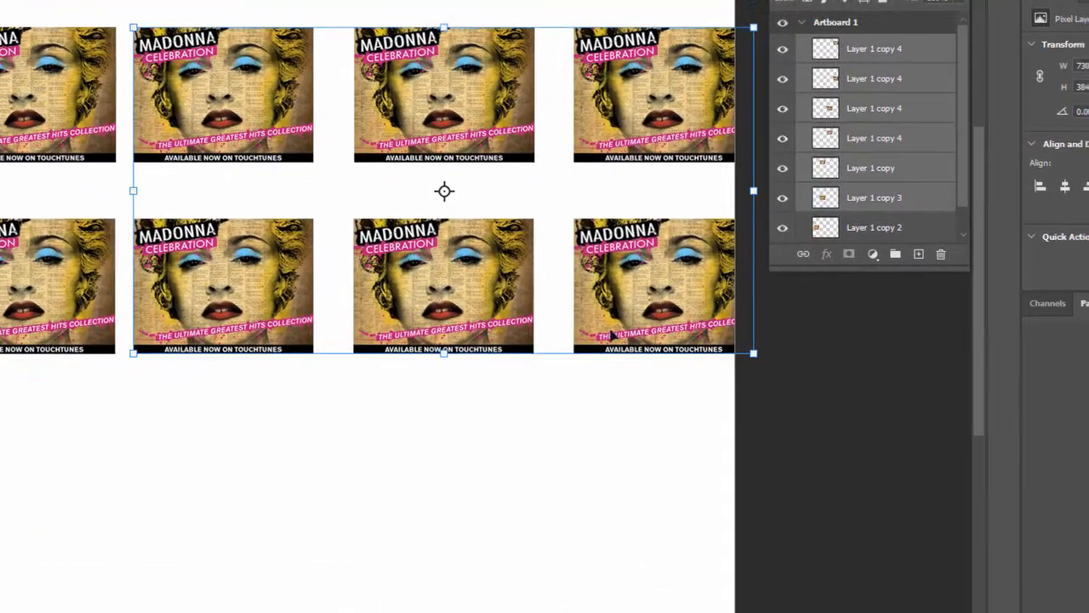
{"action": "left_click_drag", "start_coordinate": [695, 418], "coordinate": [455, 98]}
{"action": "left_click_drag", "start_coordinate": [459, 306], "coordinate": [456, 304]}
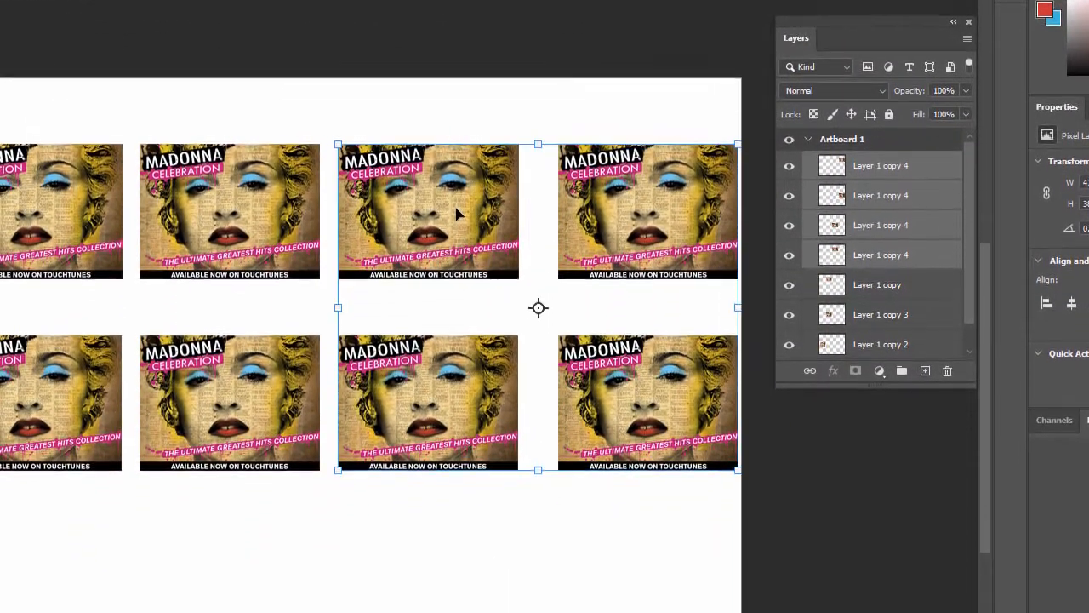
{"action": "left_click_drag", "start_coordinate": [684, 612], "coordinate": [622, 367]}
{"action": "left_click_drag", "start_coordinate": [489, 265], "coordinate": [471, 174]}
{"action": "left_click_drag", "start_coordinate": [490, 224], "coordinate": [471, 224]}
Step: Scale the second image in the top row to about 76%, rotate it about 12.7° clockwise, and apply the transform
{"action": "left_click", "coordinate": [641, 409]}
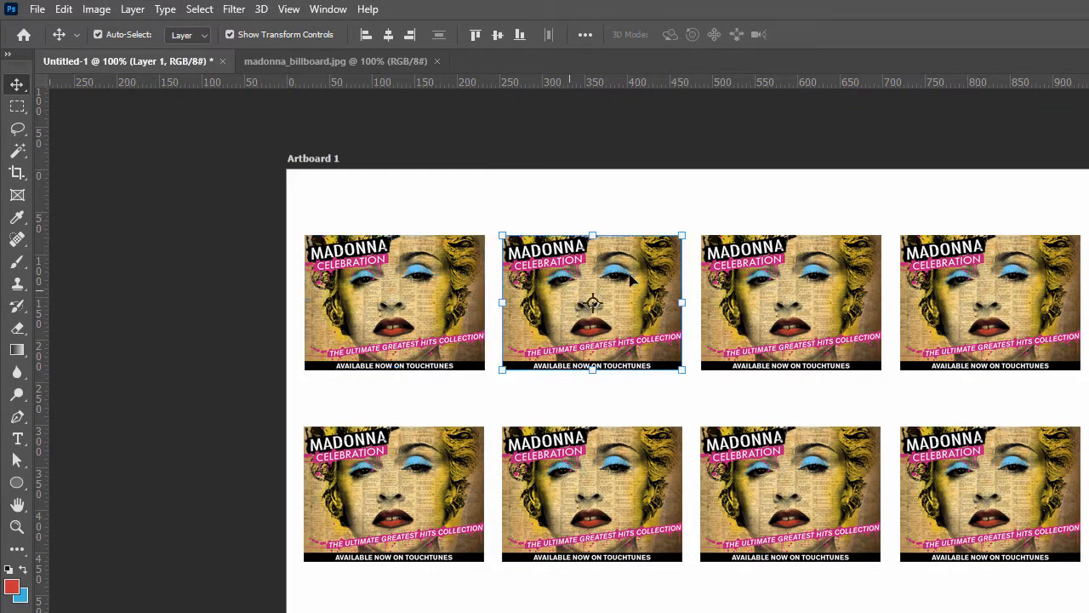
{"action": "left_click_drag", "start_coordinate": [692, 220], "coordinate": [695, 230]}
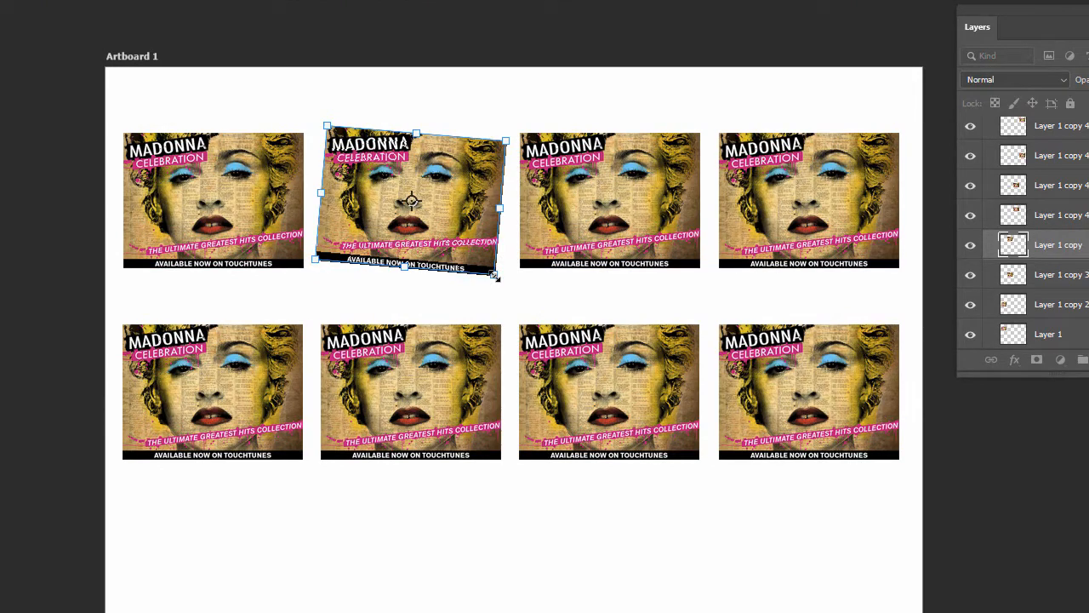
{"action": "left_click_drag", "start_coordinate": [496, 277], "coordinate": [474, 257]}
{"action": "left_click_drag", "start_coordinate": [496, 154], "coordinate": [496, 160]}
{"action": "left_click_drag", "start_coordinate": [496, 263], "coordinate": [496, 267]}
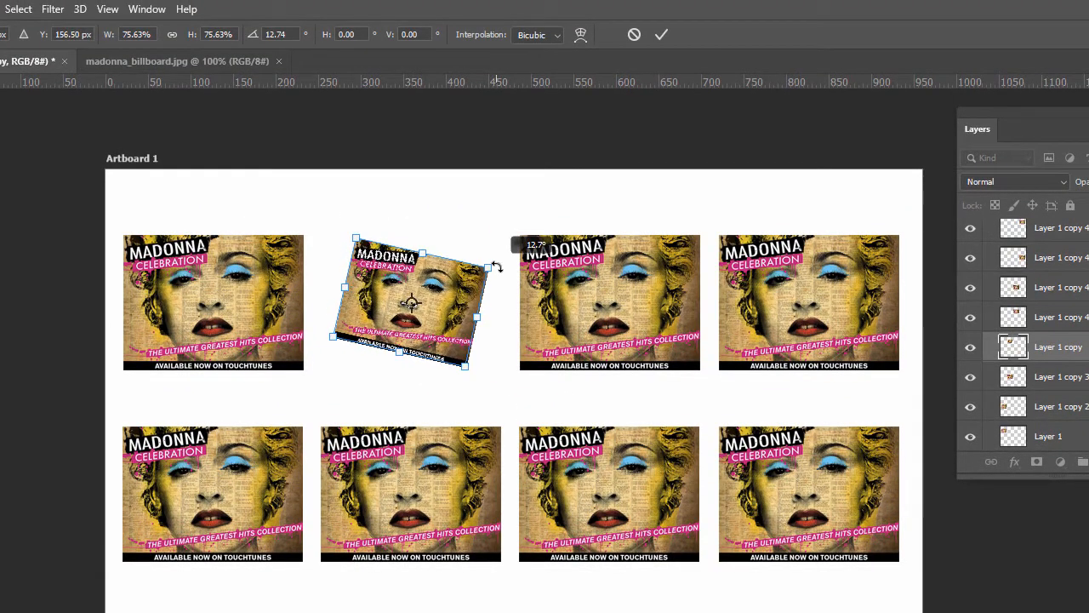
{"action": "key", "text": "Return"}
Step: Skew the third image in the top row horizontally by about -16.5° and apply the transform
{"action": "left_click", "coordinate": [638, 292]}
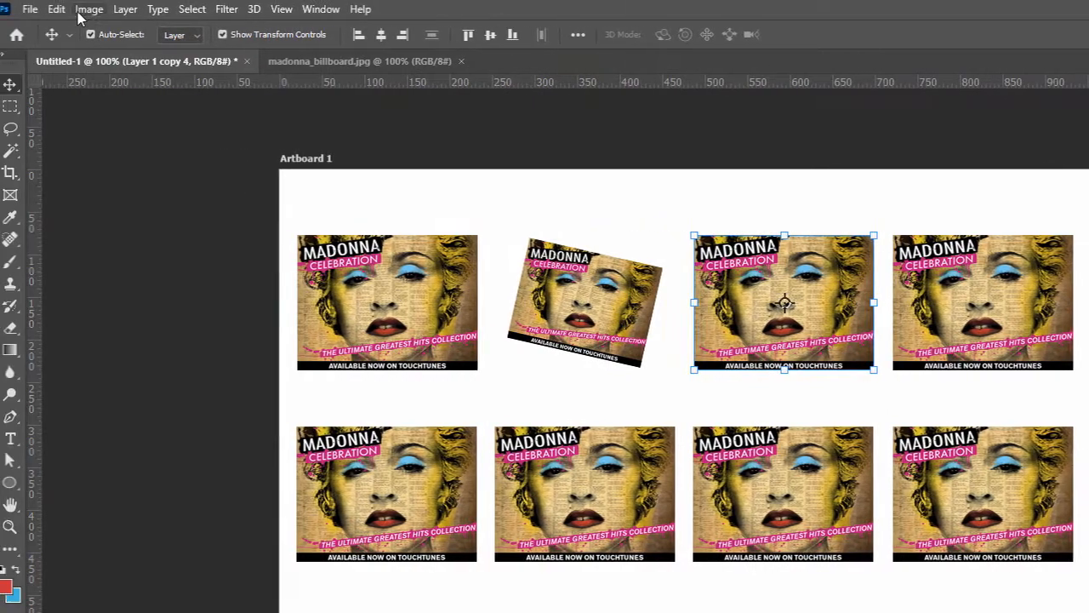
{"action": "left_click", "coordinate": [56, 8]}
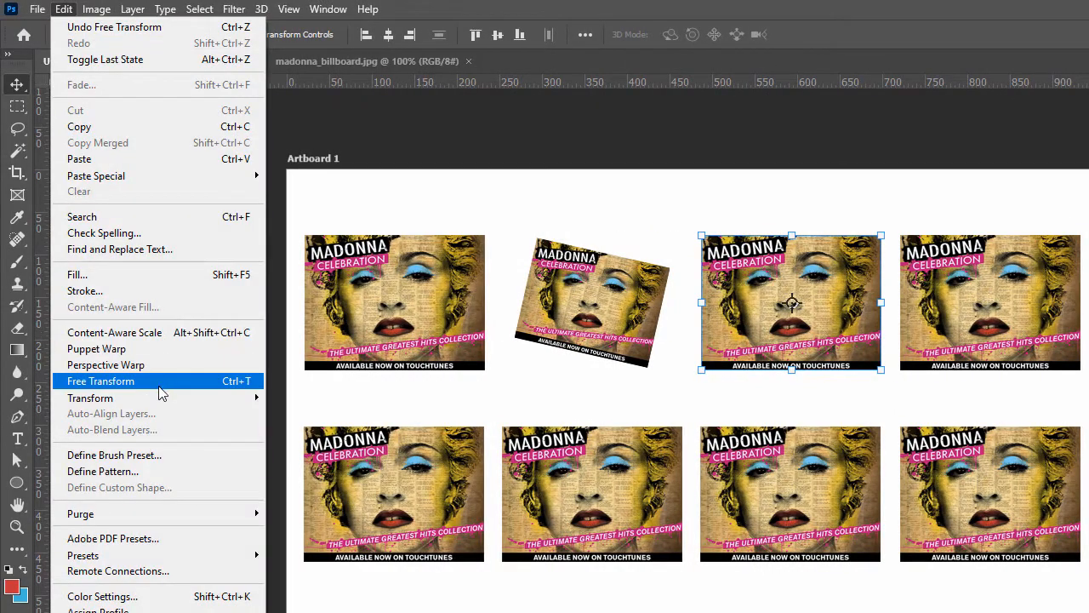
{"action": "mouse_move", "coordinate": [153, 401]}
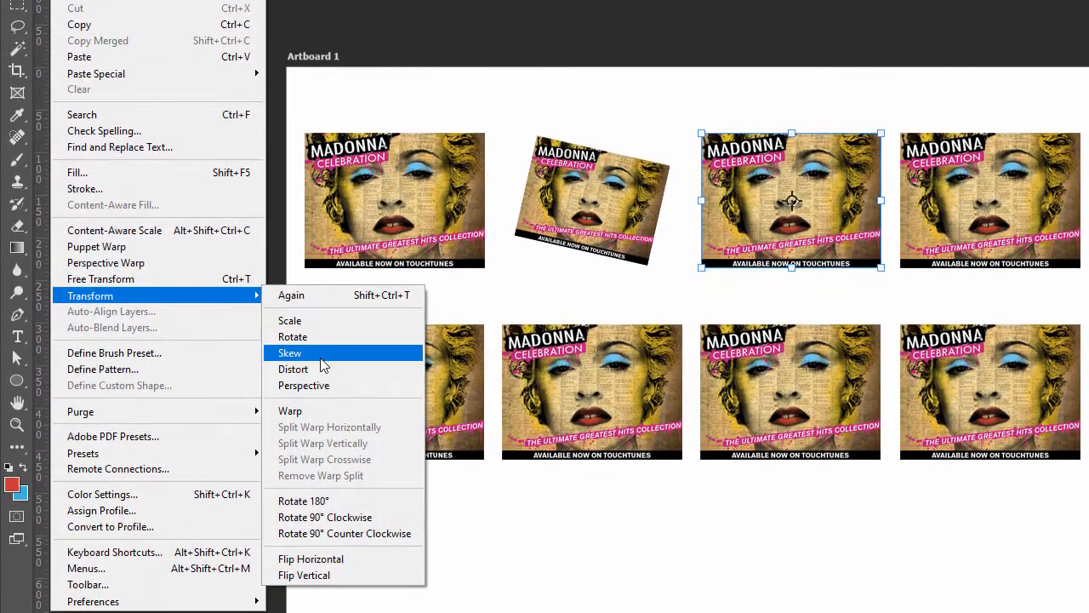
{"action": "left_click", "coordinate": [332, 455]}
{"action": "left_click_drag", "start_coordinate": [792, 268], "coordinate": [763, 269]}
{"action": "left_click_drag", "start_coordinate": [792, 133], "coordinate": [804, 135]}
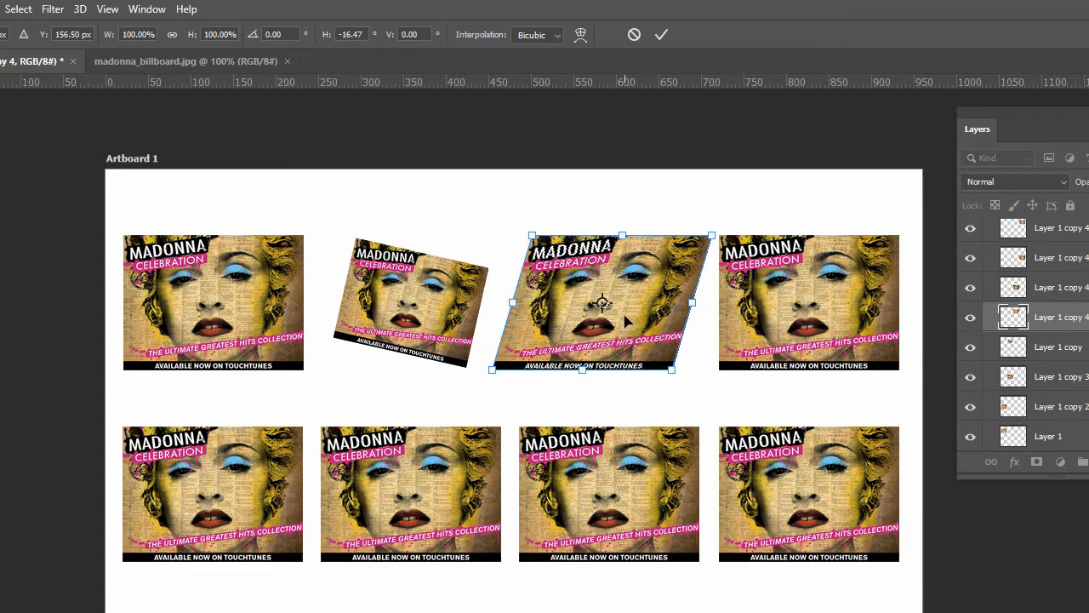
{"action": "key", "text": "Return"}
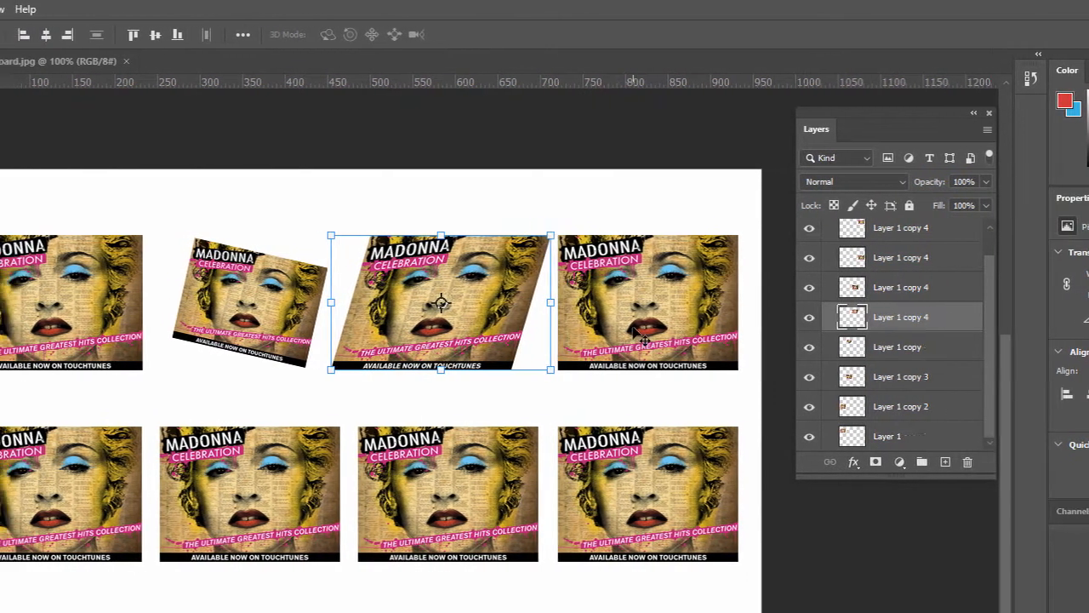
Step: Skew the fourth image in the top row vertically by about -15° and apply the transform
{"action": "left_click", "coordinate": [646, 339]}
{"action": "left_click", "coordinate": [63, 9]}
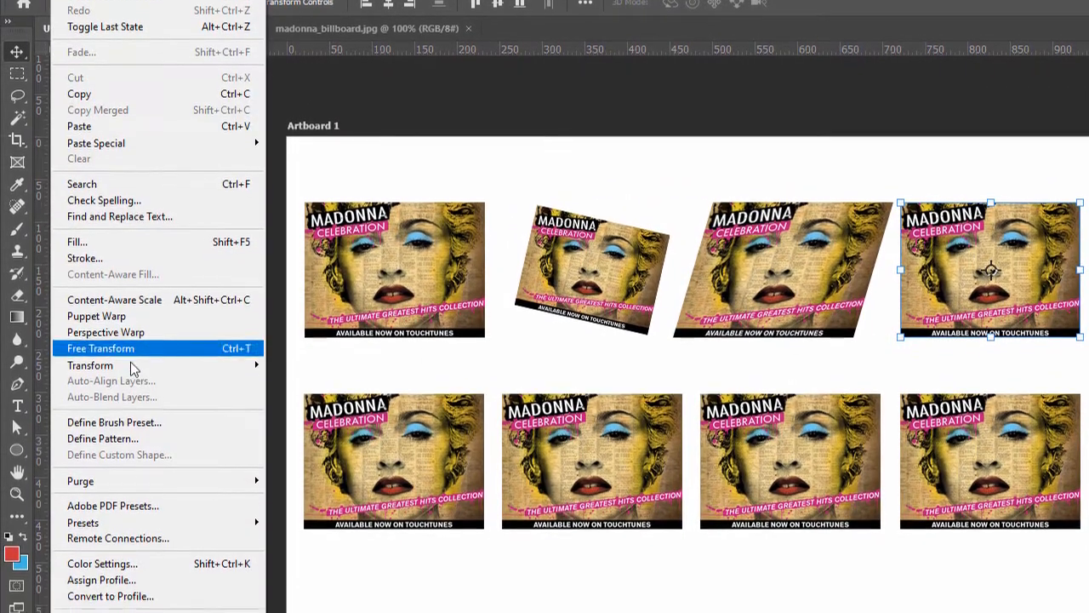
{"action": "mouse_move", "coordinate": [89, 398]}
{"action": "left_click", "coordinate": [323, 454]}
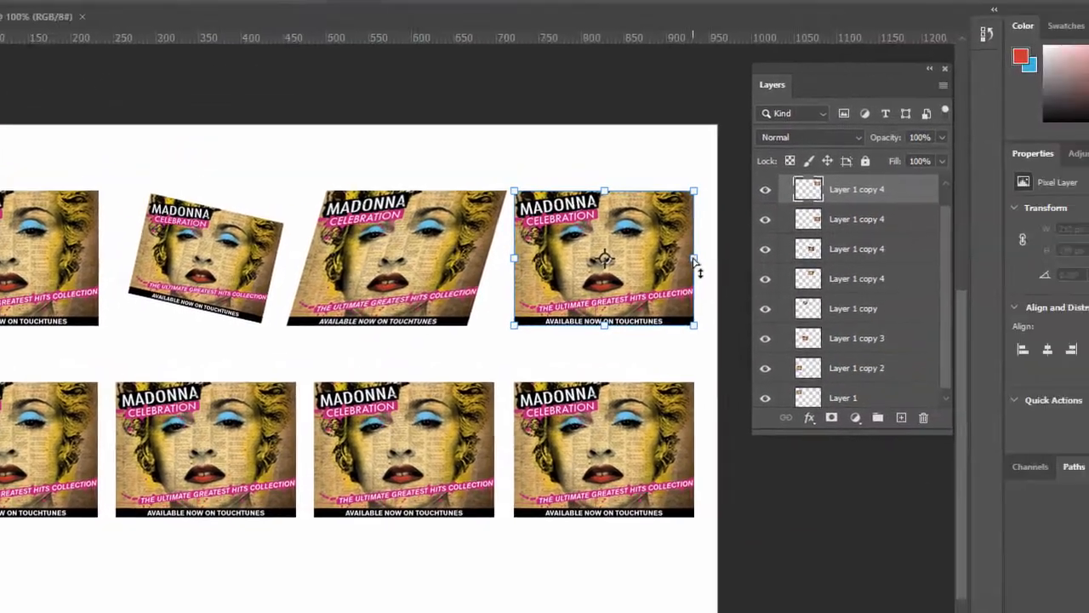
{"action": "left_click_drag", "start_coordinate": [982, 206], "coordinate": [980, 159]}
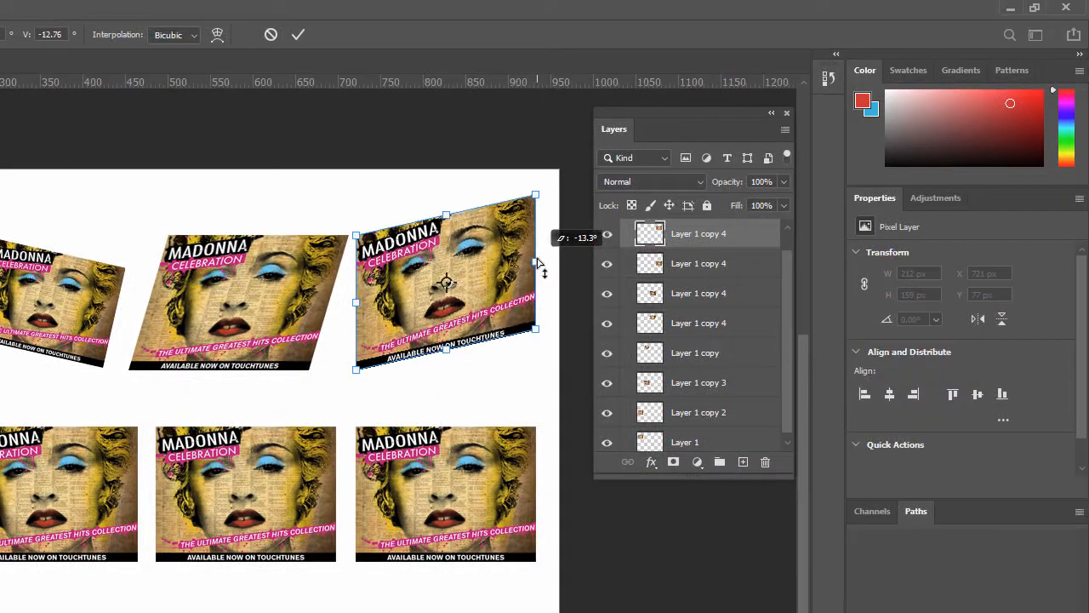
{"action": "left_click_drag", "start_coordinate": [538, 264], "coordinate": [539, 258]}
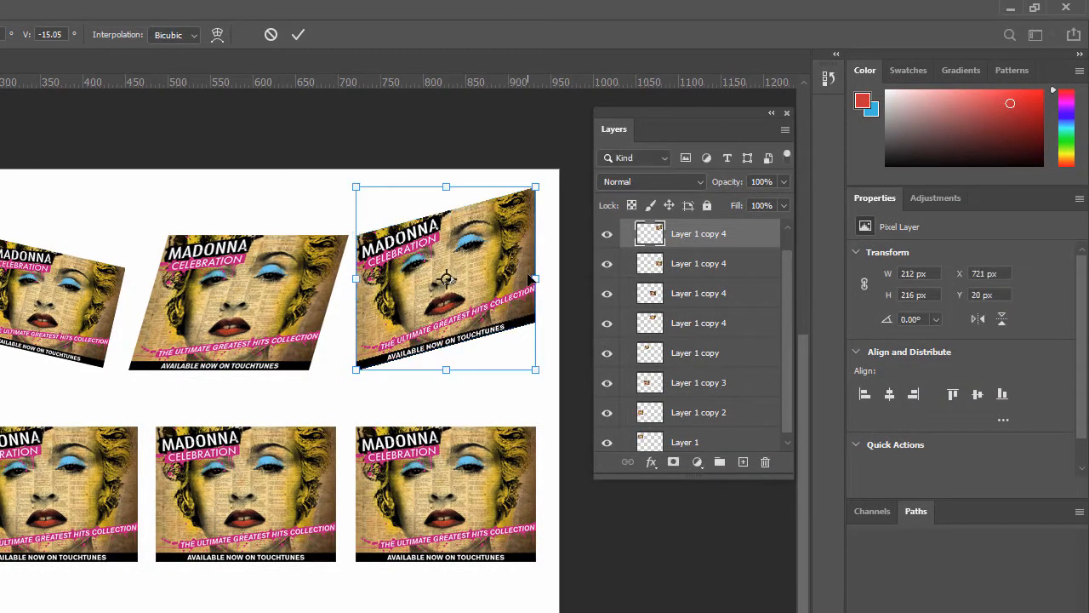
{"action": "key", "text": "Return"}
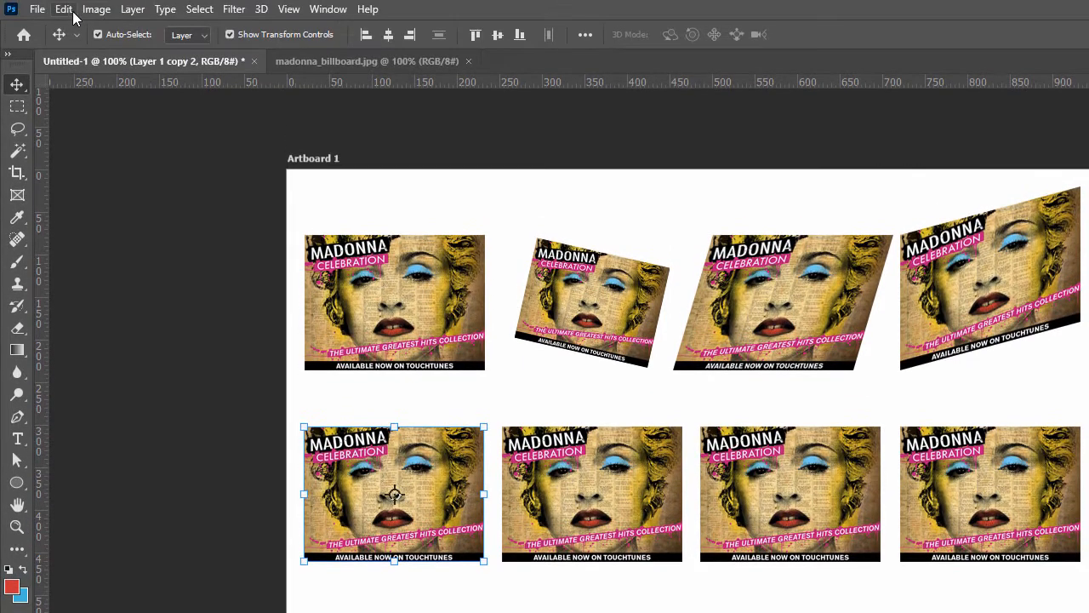
Step: Flip the first image in the bottom row horizontally
{"action": "left_click", "coordinate": [65, 9]}
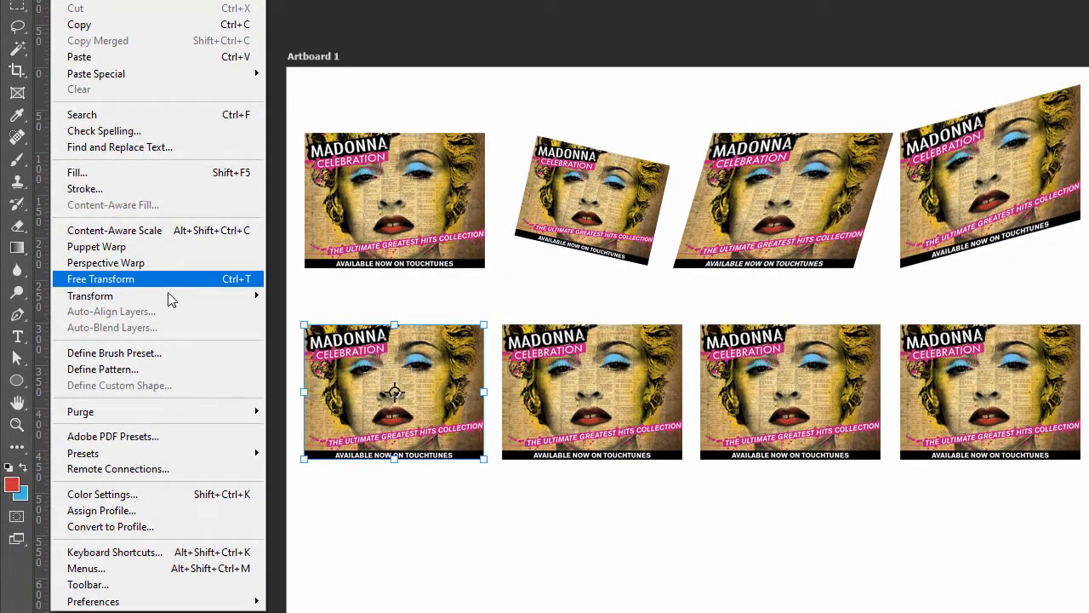
{"action": "mouse_move", "coordinate": [167, 304]}
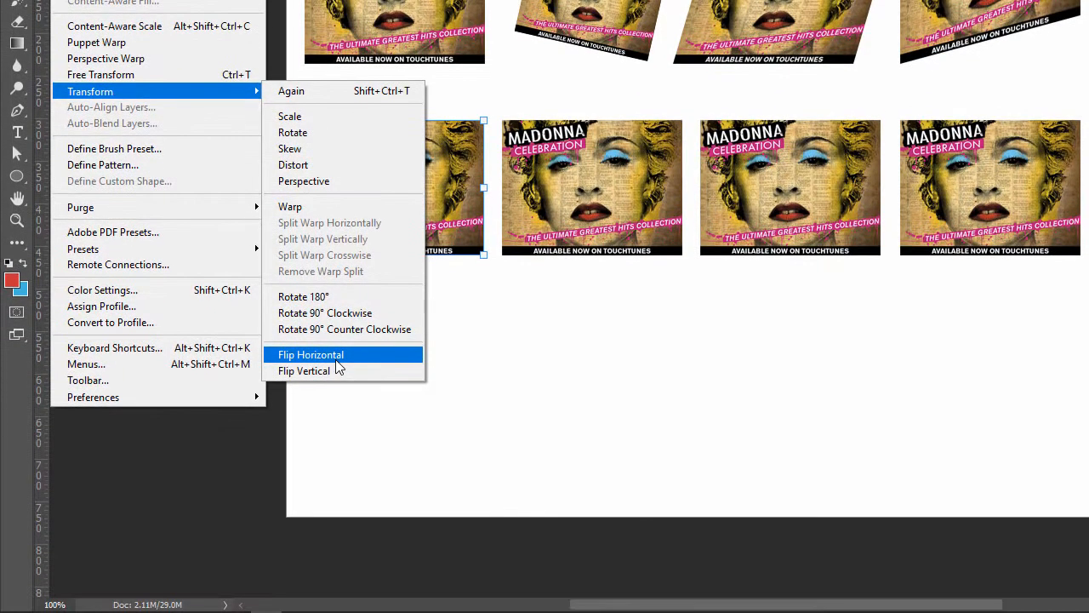
{"action": "left_click", "coordinate": [332, 562]}
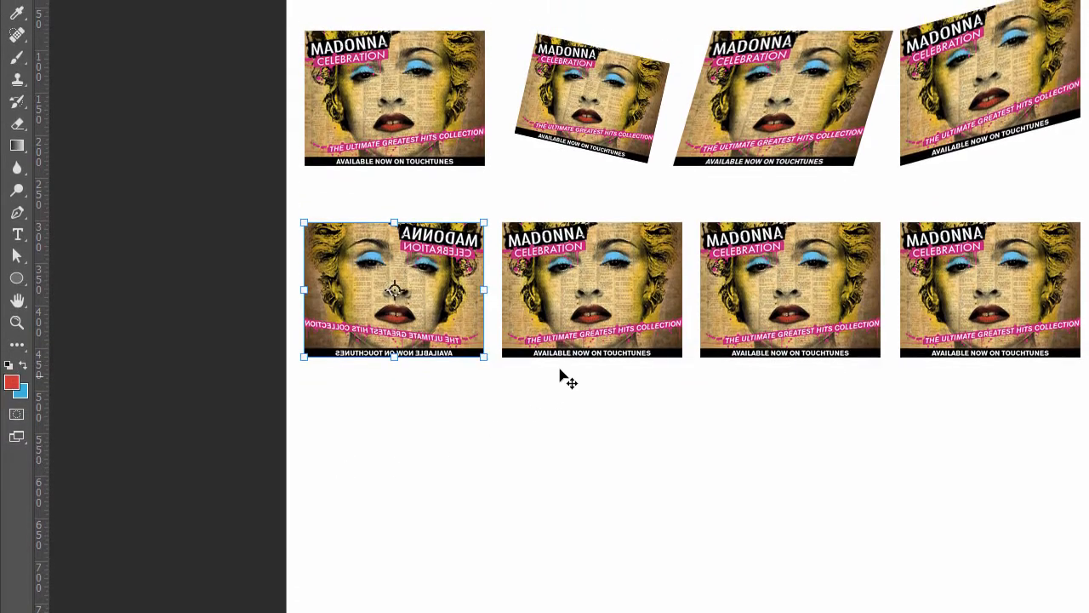
Step: Flip the second image in the bottom row vertically
{"action": "left_click", "coordinate": [566, 206]}
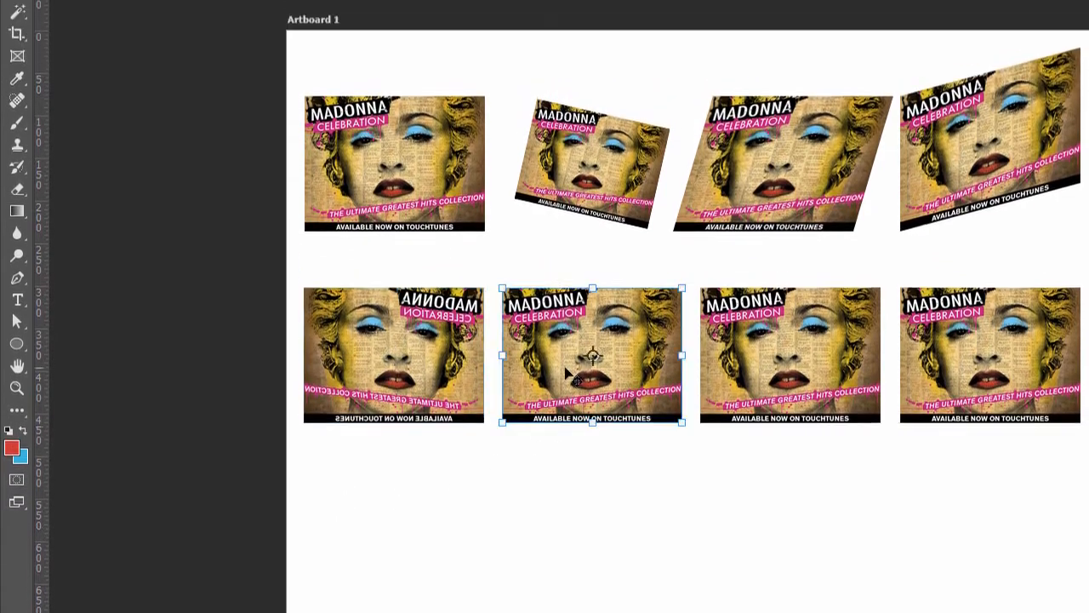
{"action": "left_click", "coordinate": [64, 9]}
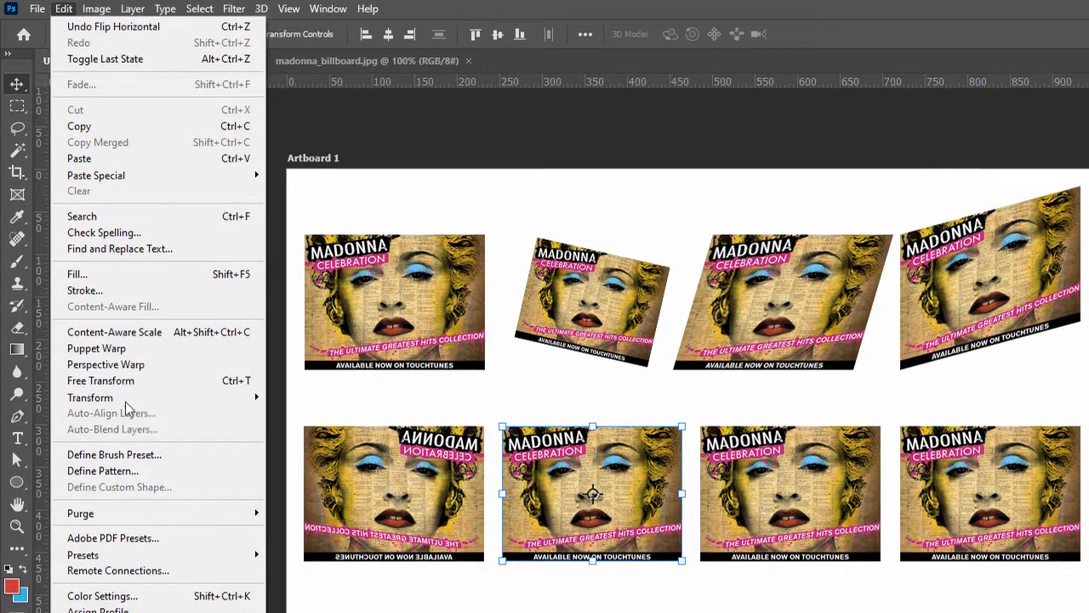
{"action": "mouse_move", "coordinate": [126, 398]}
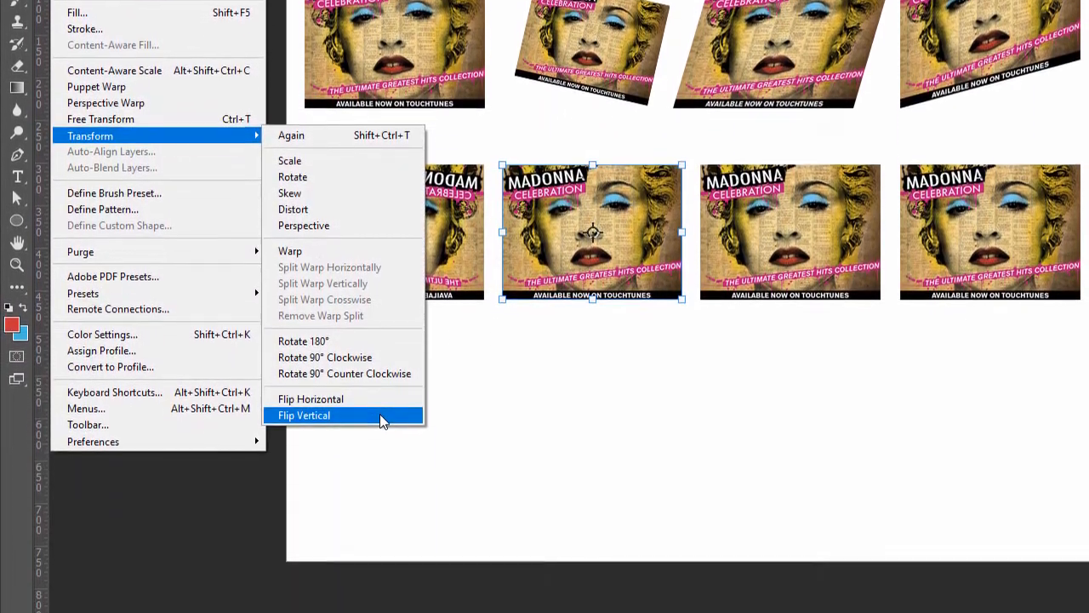
{"action": "left_click", "coordinate": [383, 579]}
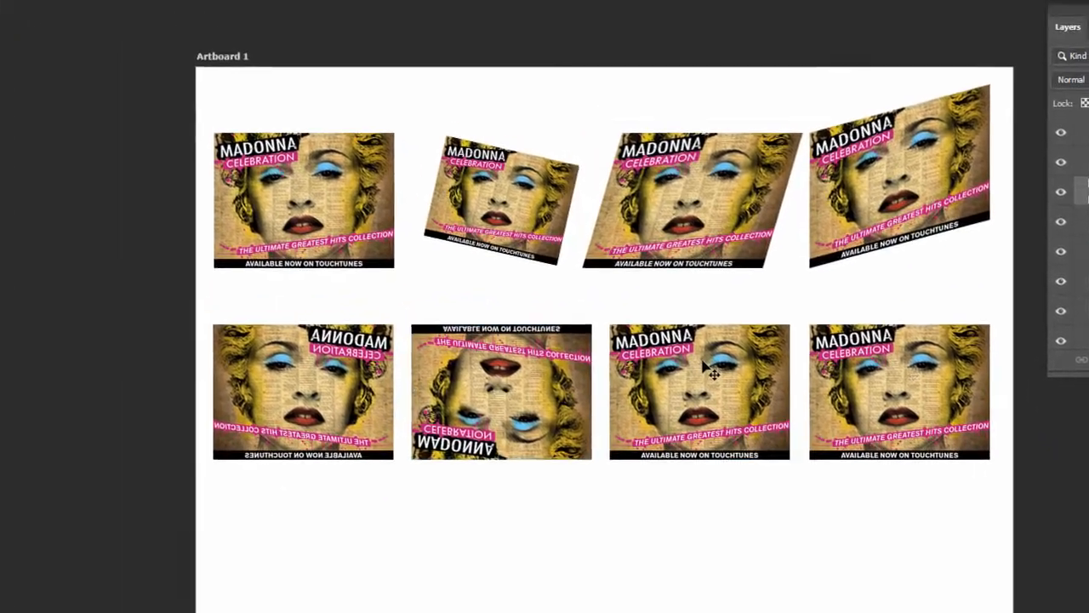
Step: Warp the third image in the bottom row so its upper, lower and side edges curve inward
{"action": "left_click", "coordinate": [706, 368]}
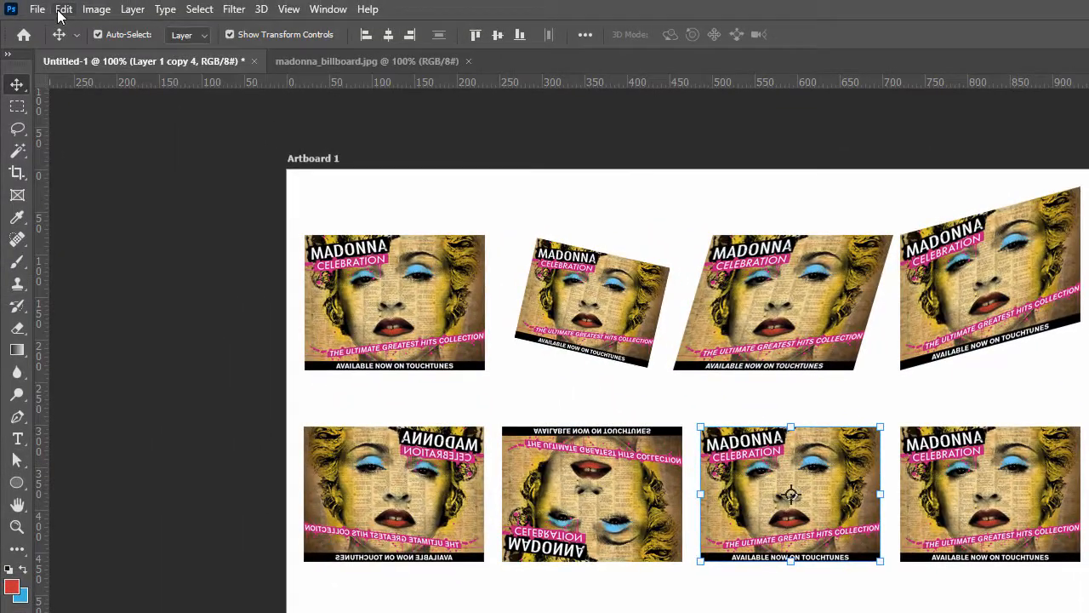
{"action": "left_click", "coordinate": [61, 10]}
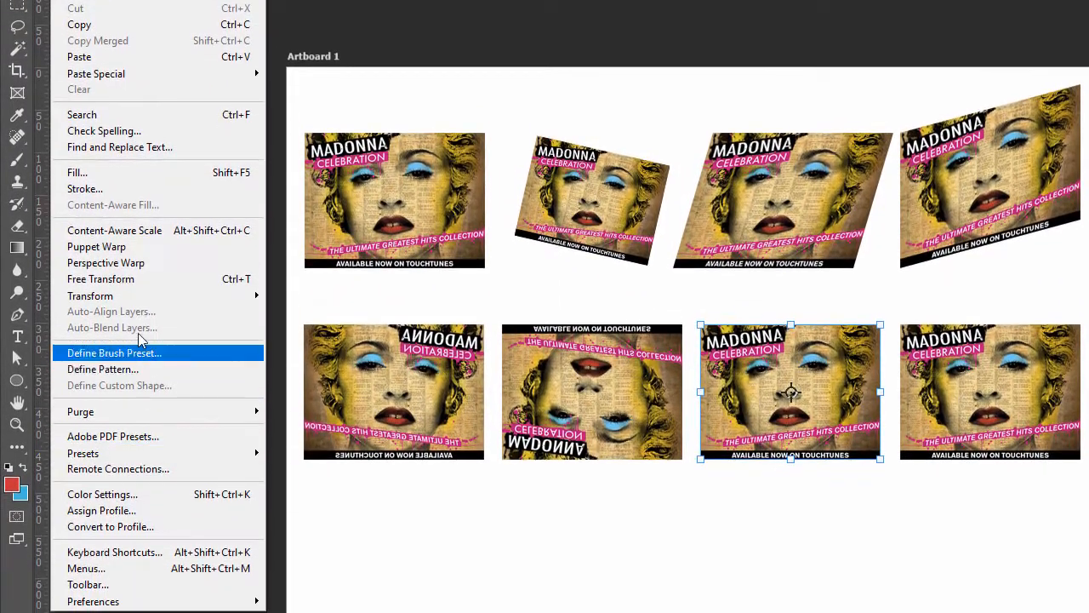
{"action": "mouse_move", "coordinate": [135, 398]}
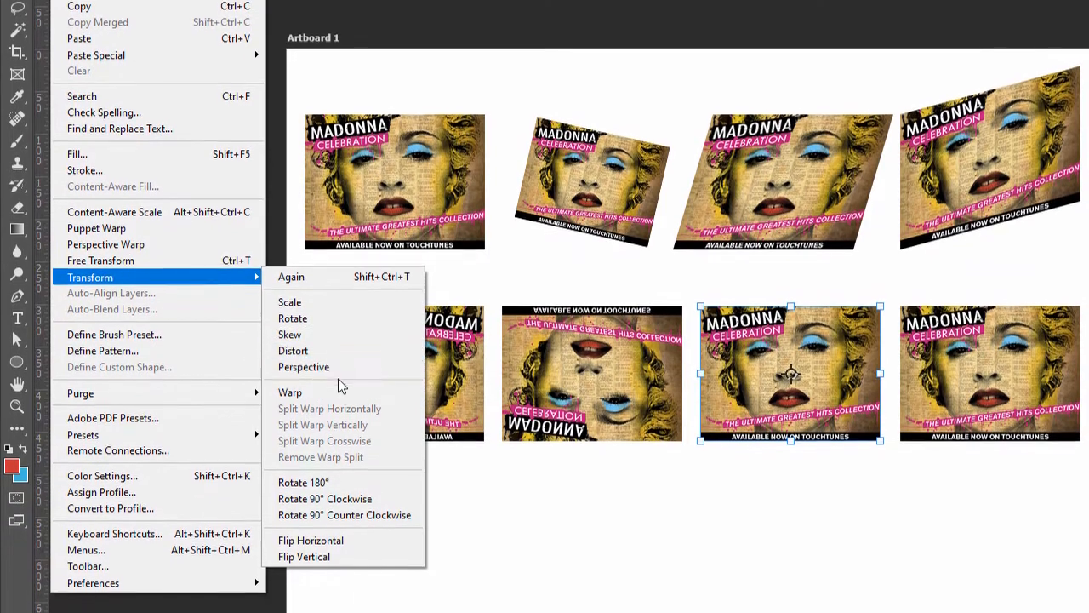
{"action": "left_click", "coordinate": [328, 410]}
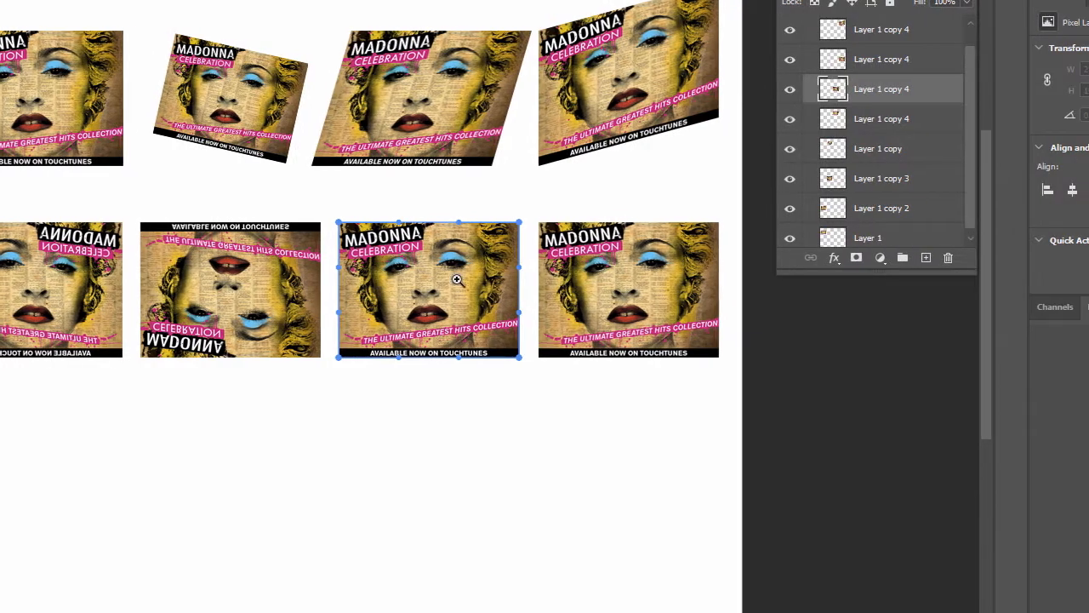
{"action": "left_click", "coordinate": [821, 280], "text": "ctrl"}
{"action": "left_click", "coordinate": [837, 310], "text": "ctrl"}
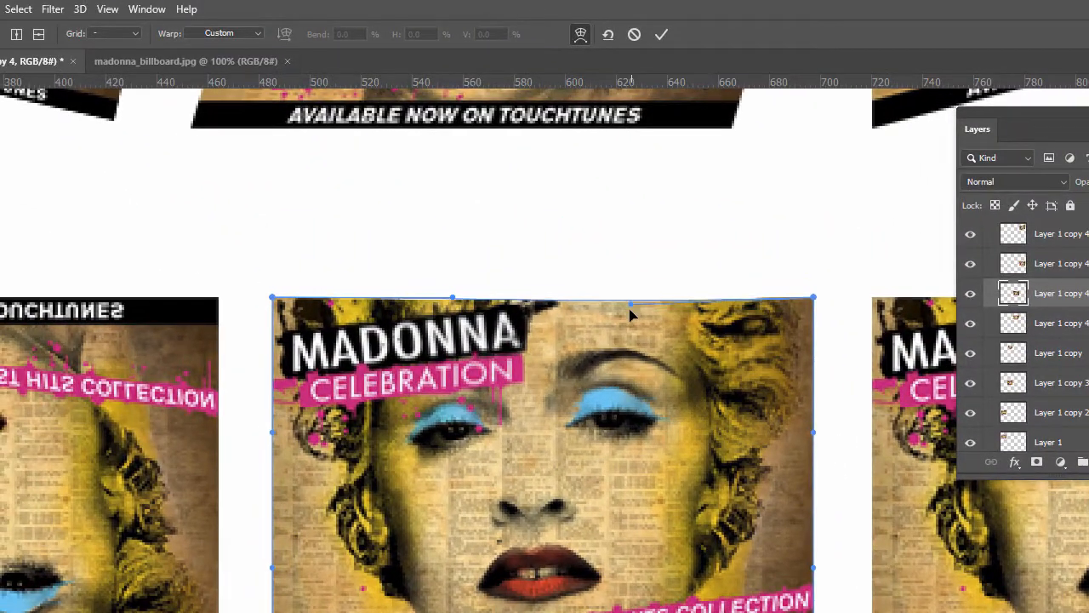
{"action": "left_click_drag", "start_coordinate": [630, 315], "coordinate": [600, 390]}
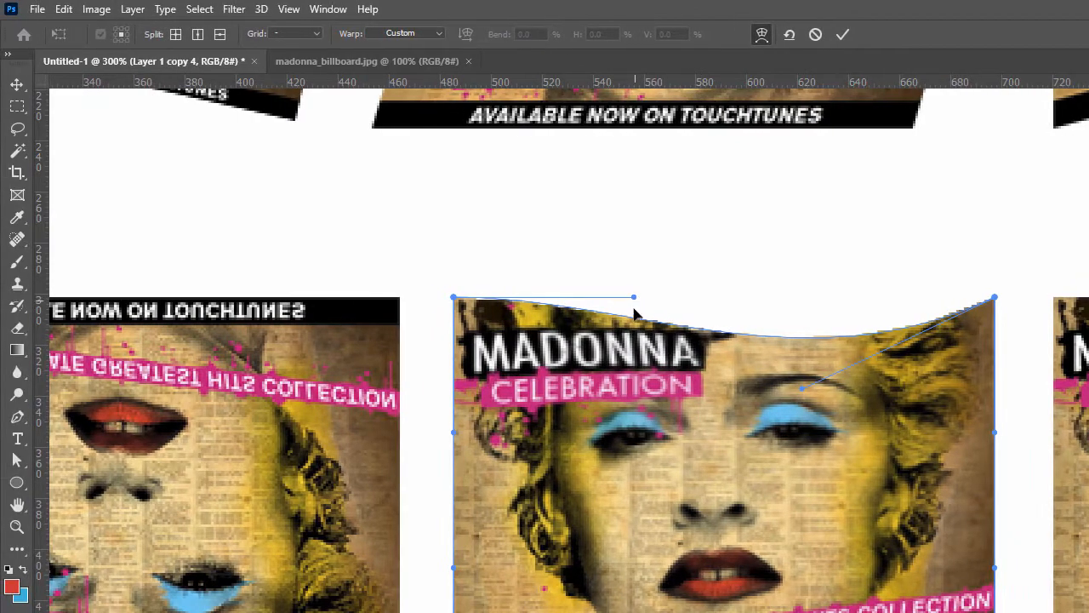
{"action": "mouse_move", "coordinate": [634, 313]}
{"action": "left_mouse_down"}
{"action": "mouse_move", "coordinate": [602, 381]}
{"action": "mouse_move", "coordinate": [639, 343]}
{"action": "mouse_move", "coordinate": [648, 304]}
{"action": "left_mouse_up"}
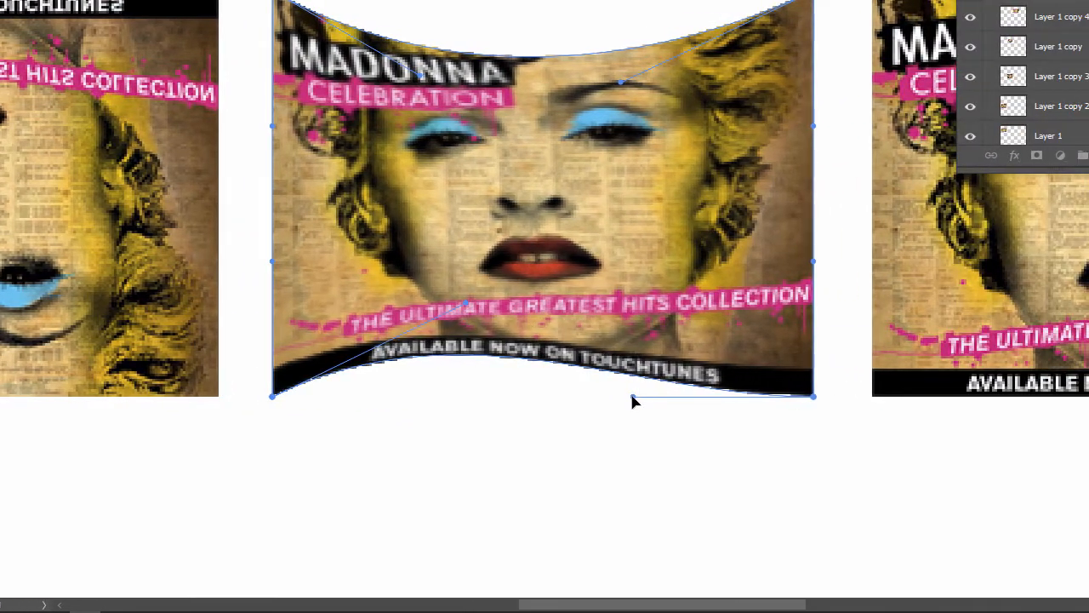
{"action": "left_click_drag", "start_coordinate": [632, 396], "coordinate": [657, 303]}
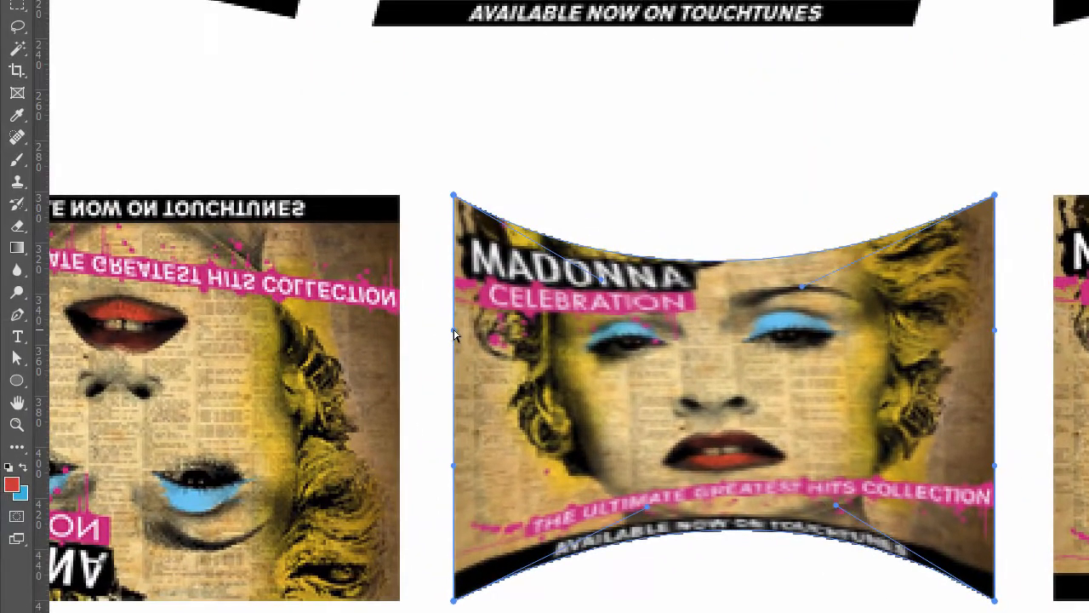
{"action": "left_click_drag", "start_coordinate": [451, 327], "coordinate": [503, 322]}
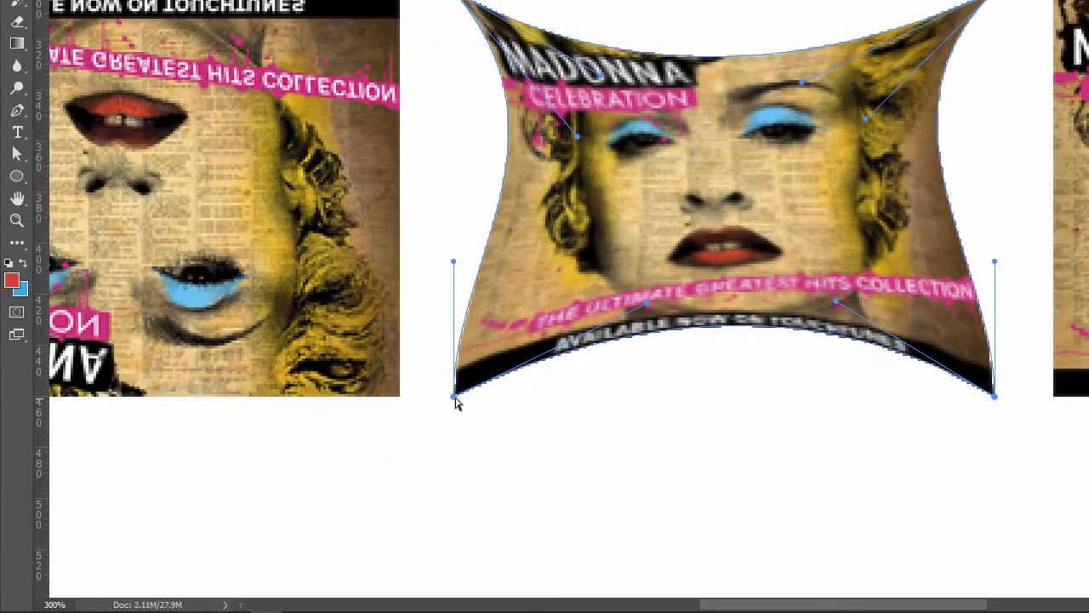
Step: Pull the warped image's lower-left corner inward, bend its upper edge into a wave and its lower edge downward, and apply the warp
{"action": "left_click_drag", "start_coordinate": [91, 600], "coordinate": [115, 589]}
{"action": "left_click_drag", "start_coordinate": [475, 380], "coordinate": [533, 314]}
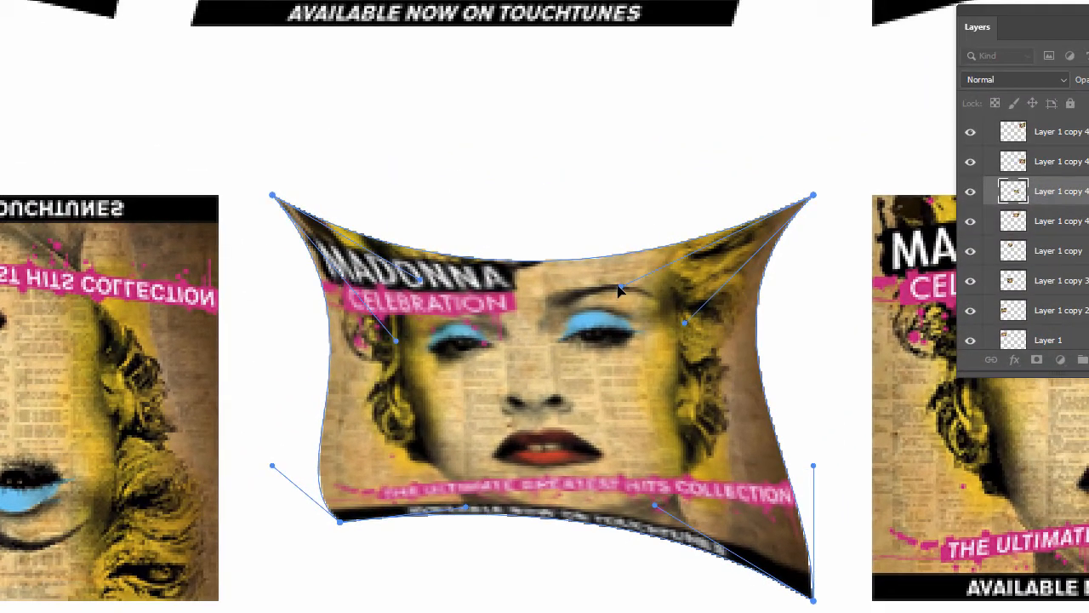
{"action": "left_click_drag", "start_coordinate": [619, 291], "coordinate": [542, 343]}
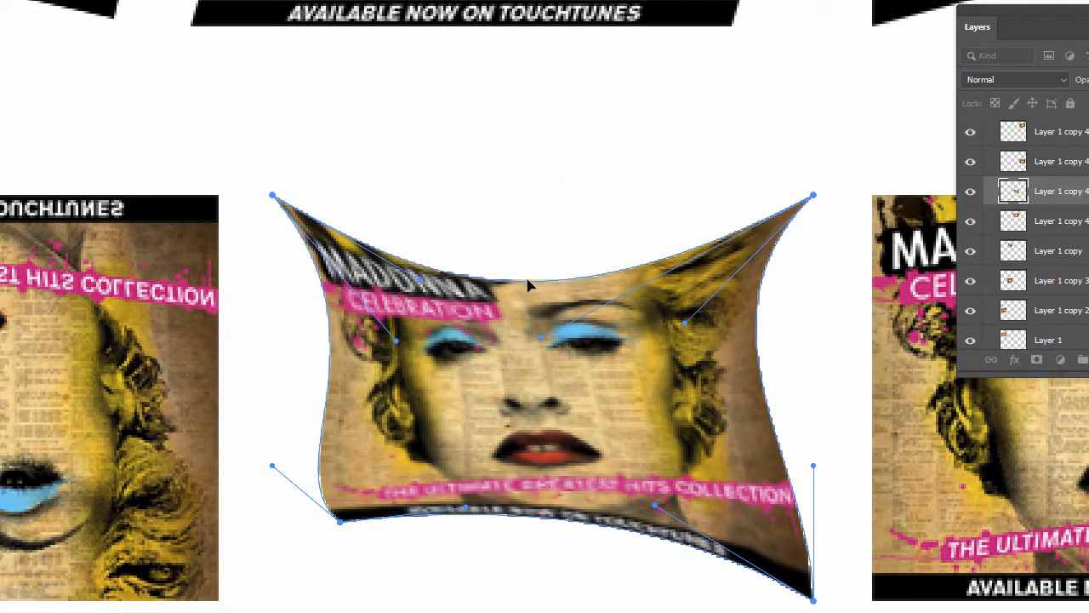
{"action": "left_click_drag", "start_coordinate": [567, 220], "coordinate": [630, 102]}
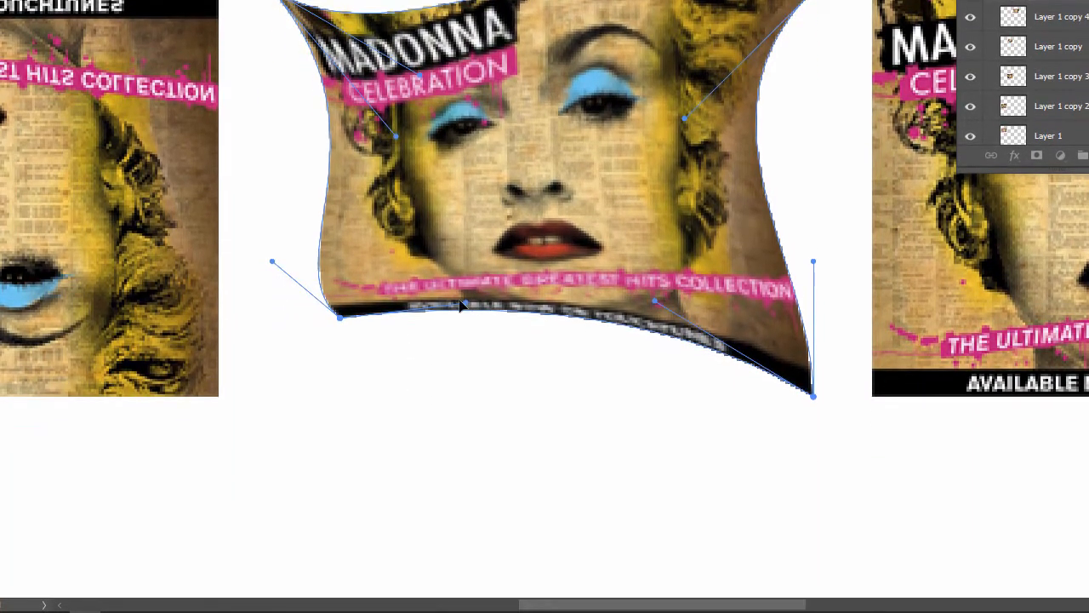
{"action": "left_click_drag", "start_coordinate": [475, 326], "coordinate": [497, 422]}
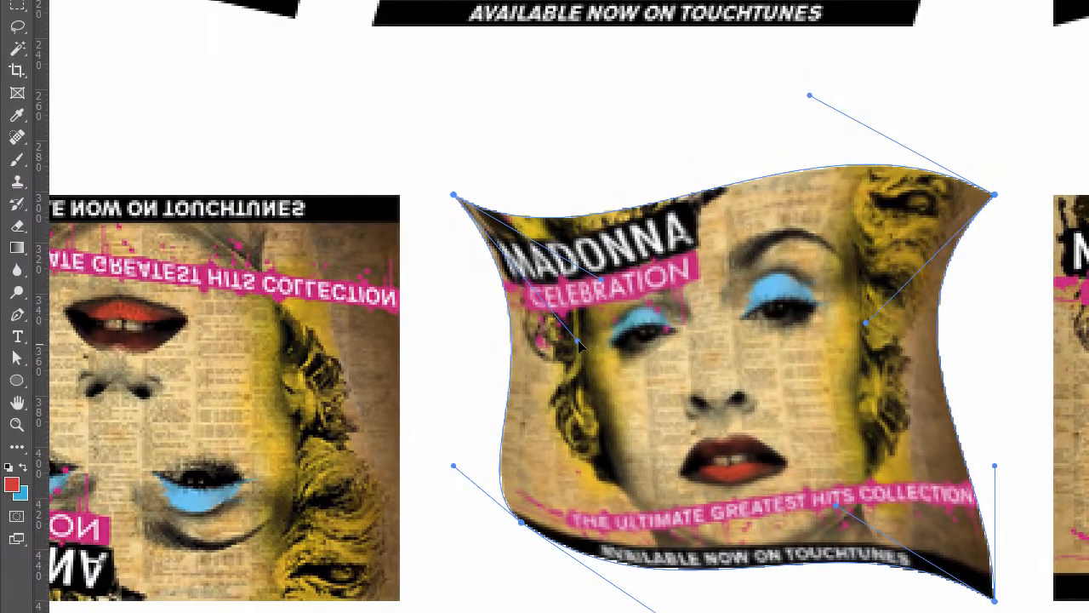
{"action": "left_click_drag", "start_coordinate": [580, 346], "coordinate": [589, 377]}
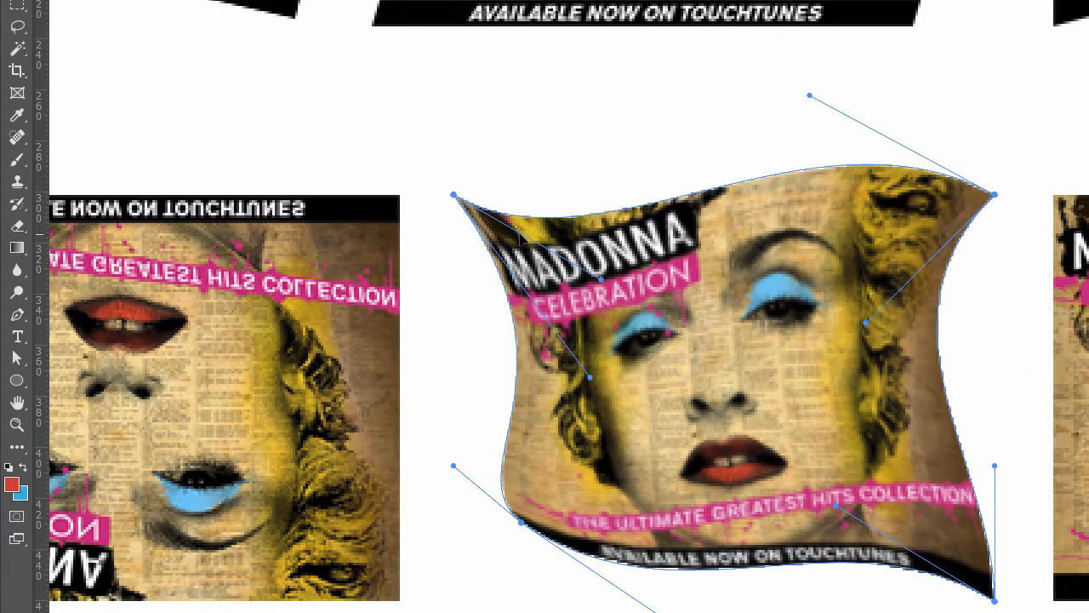
{"action": "key", "text": "Return"}
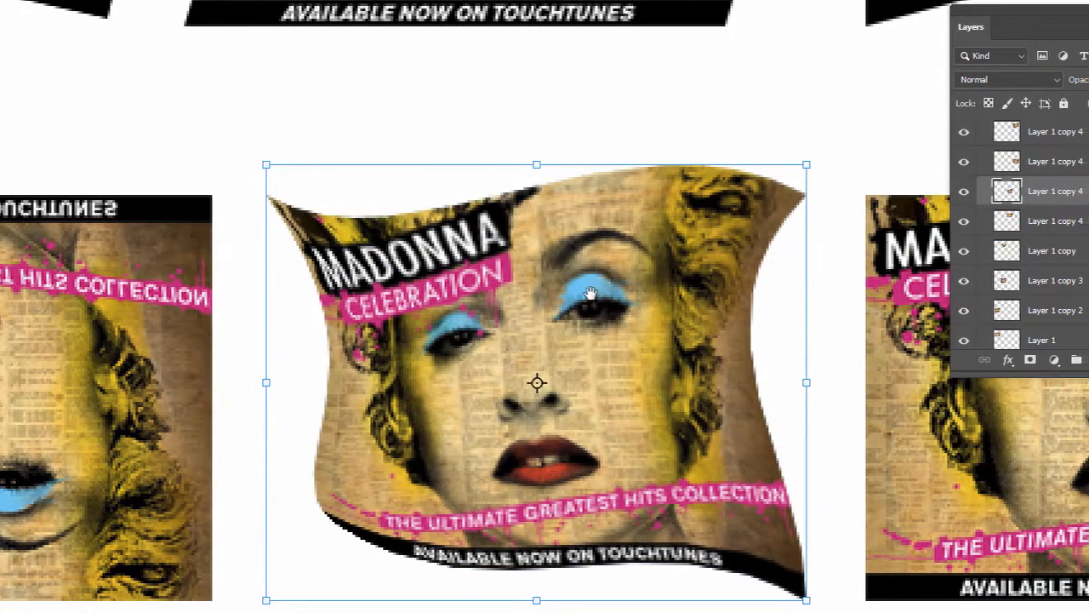
Step: Distort the fourth image in the bottom row by pulling its upper-left and lower-right corners inward, and apply the transform
{"action": "left_click_drag", "start_coordinate": [716, 274], "coordinate": [447, 208]}
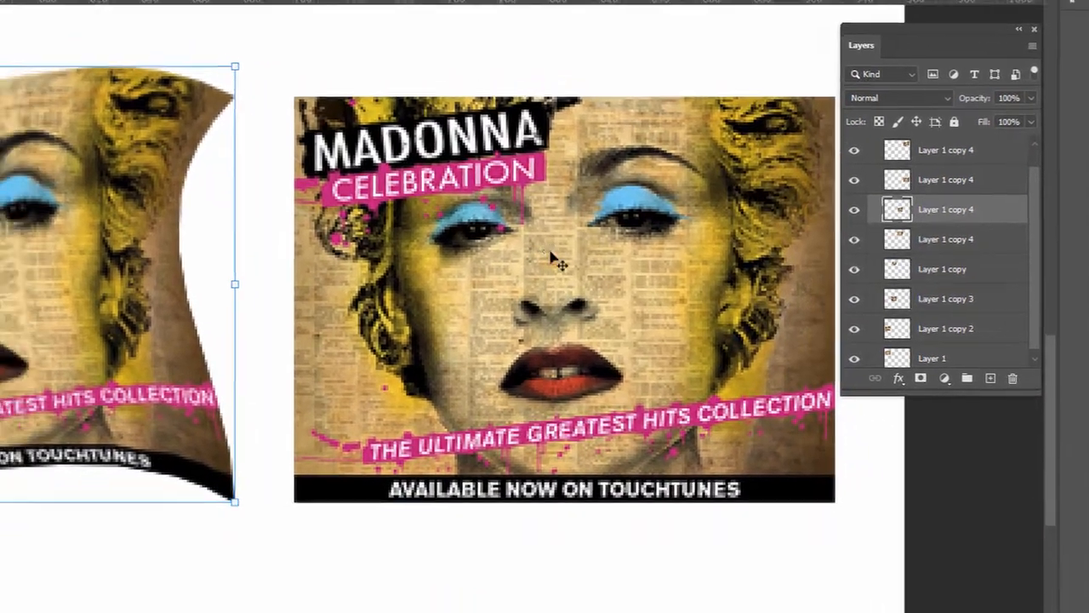
{"action": "left_click", "coordinate": [732, 289]}
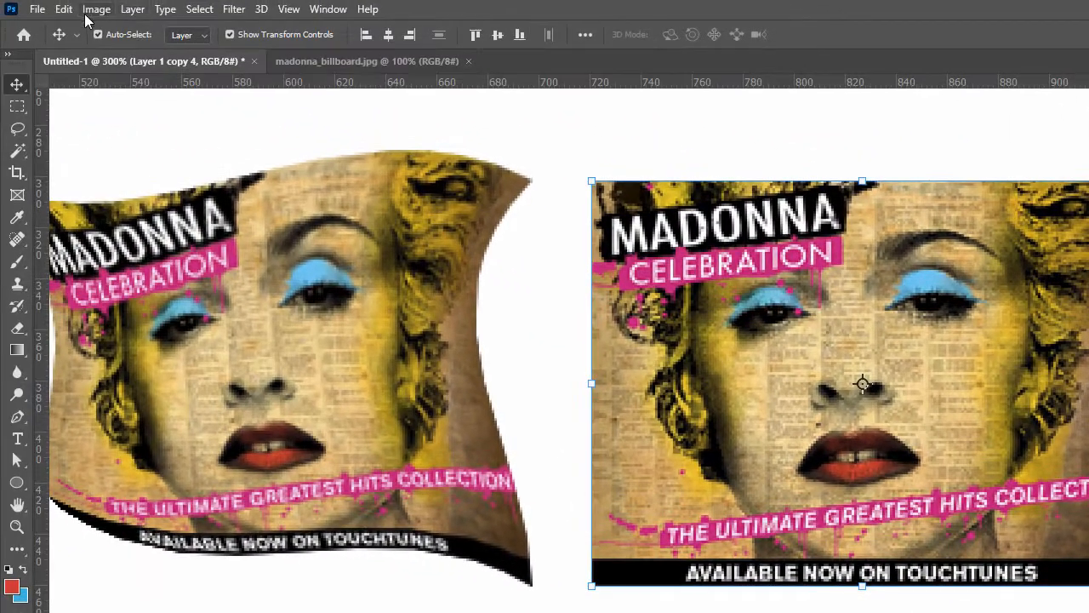
{"action": "left_click", "coordinate": [67, 9]}
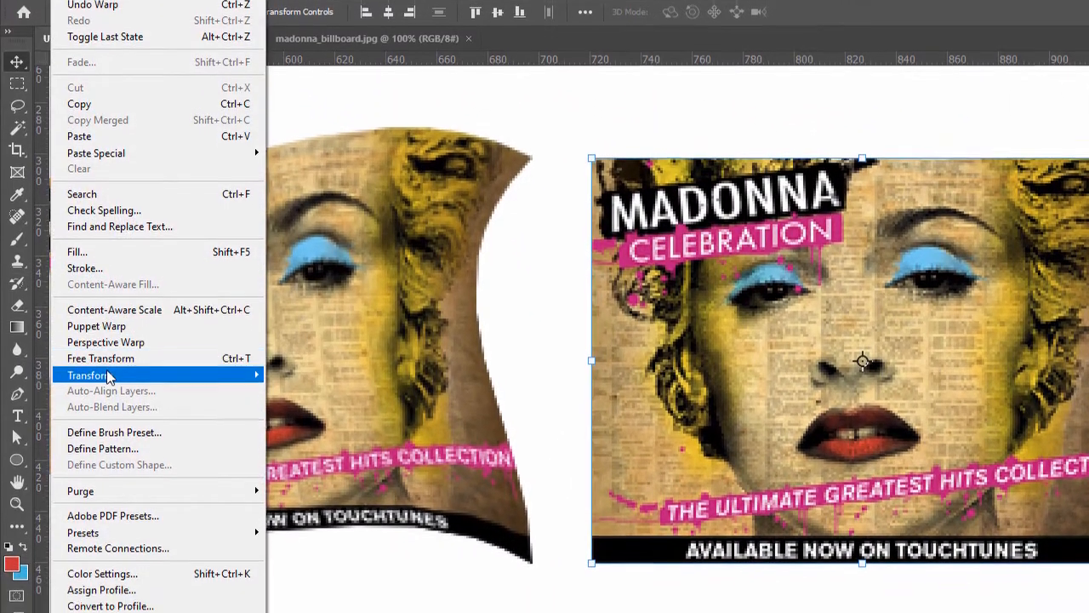
{"action": "mouse_move", "coordinate": [108, 399]}
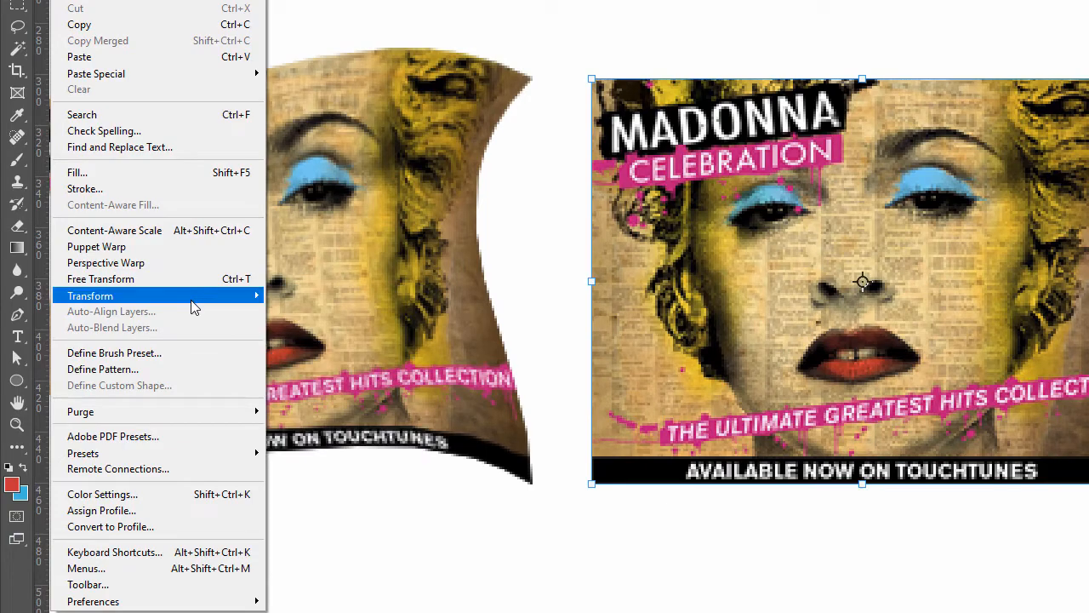
{"action": "mouse_move", "coordinate": [194, 308]}
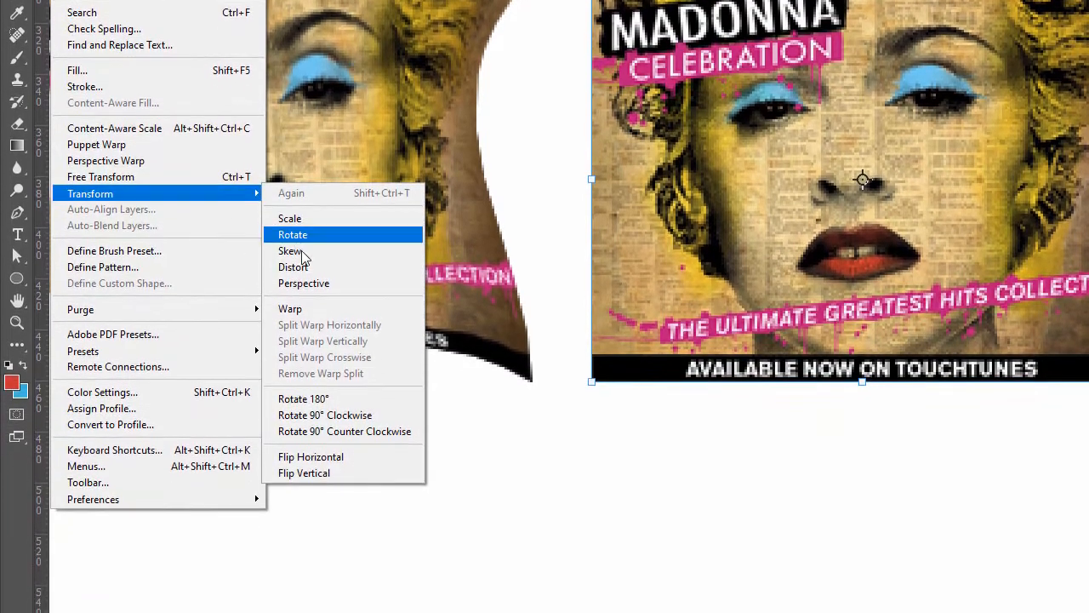
{"action": "left_click", "coordinate": [300, 267]}
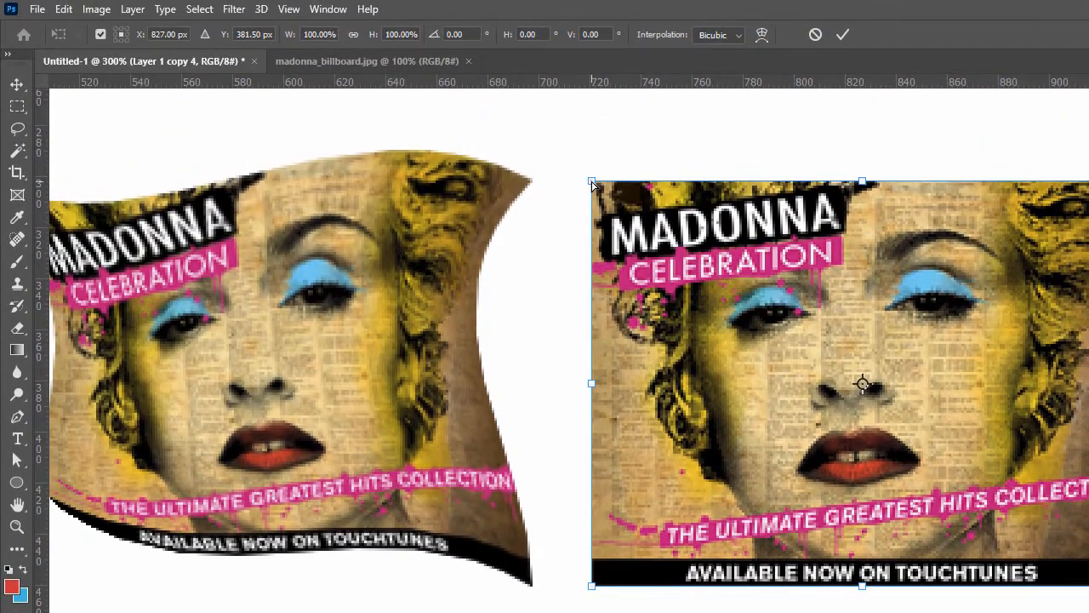
{"action": "left_click_drag", "start_coordinate": [593, 182], "coordinate": [704, 277]}
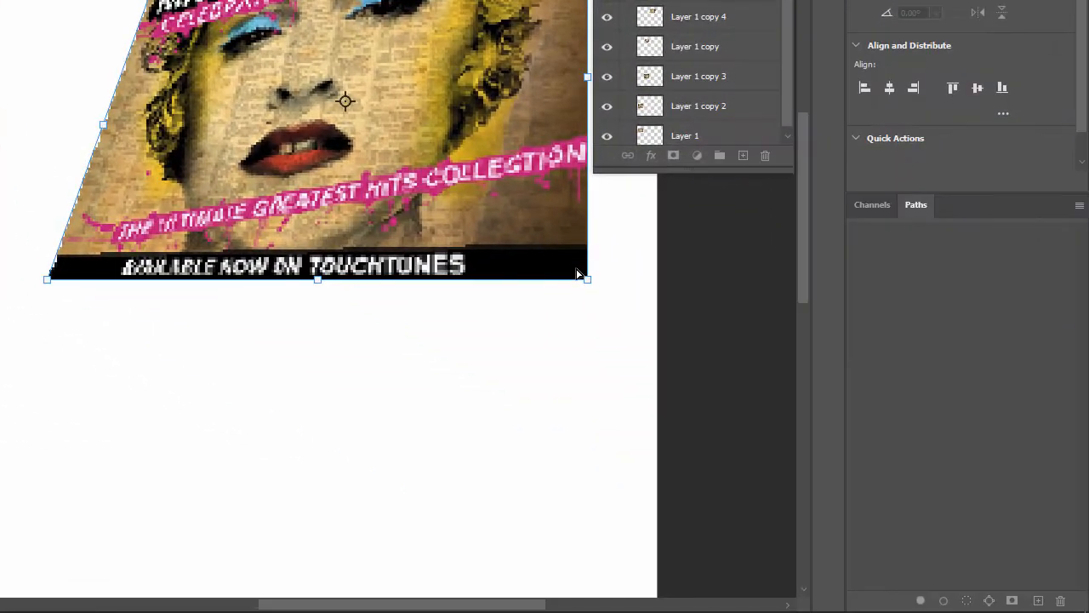
{"action": "left_click_drag", "start_coordinate": [580, 273], "coordinate": [518, 173]}
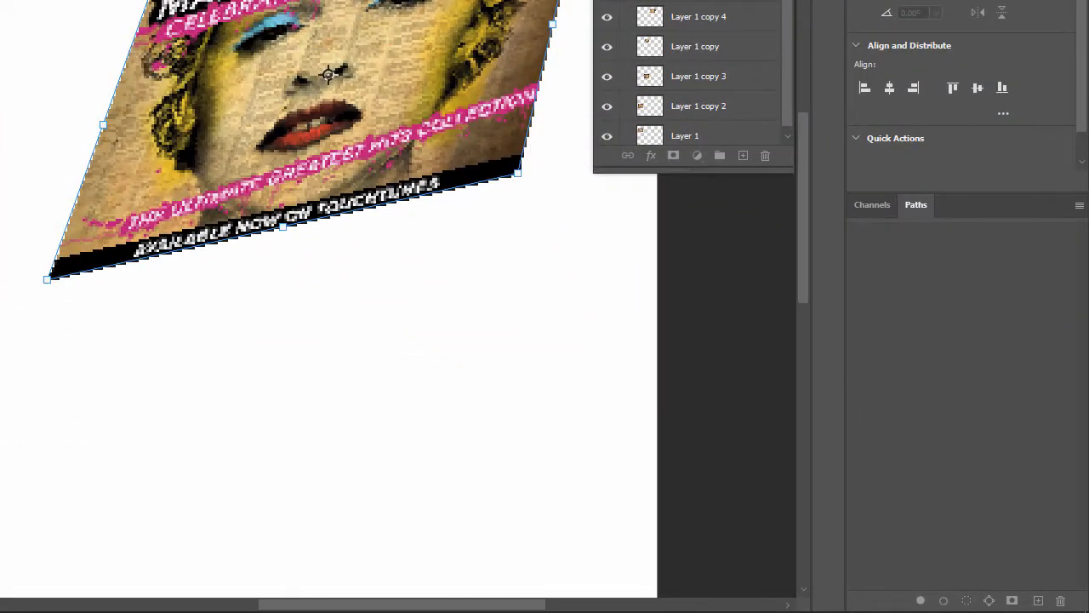
{"action": "key", "text": "Return"}
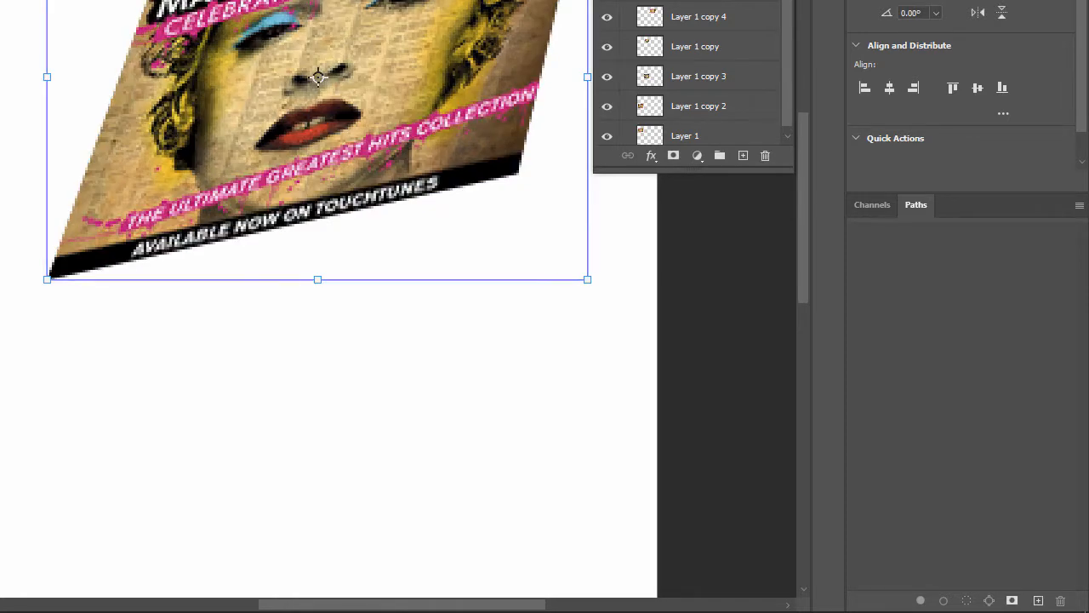
Step: Duplicate all four images of the second row together and place the copies directly below as a third row
{"action": "key", "text": "ctrl+minus"}
{"action": "key", "text": "ctrl+minus"}
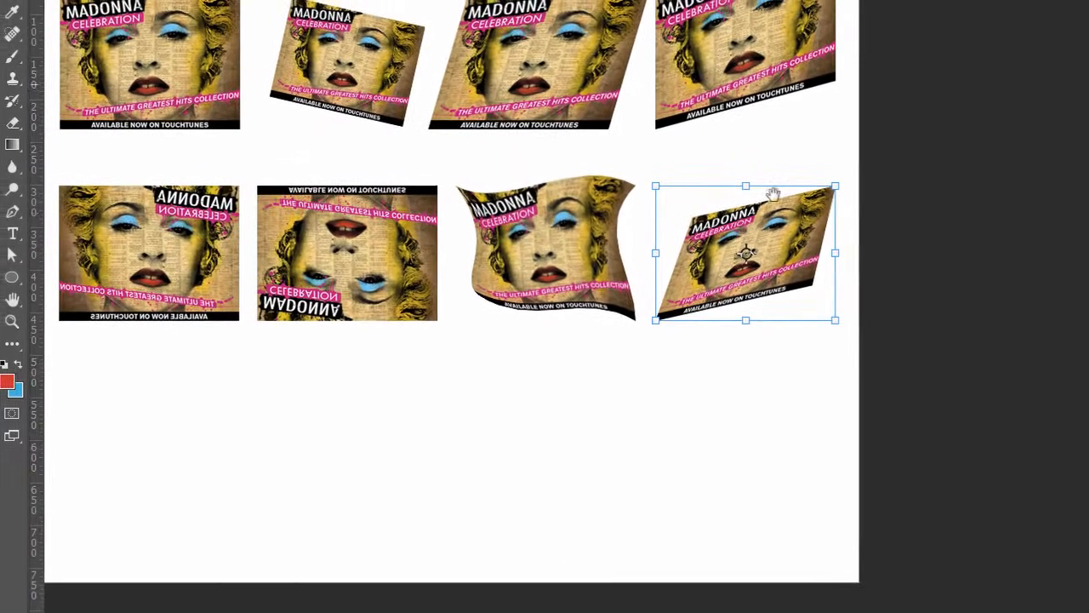
{"action": "left_click_drag", "start_coordinate": [124, 286], "coordinate": [317, 305]}
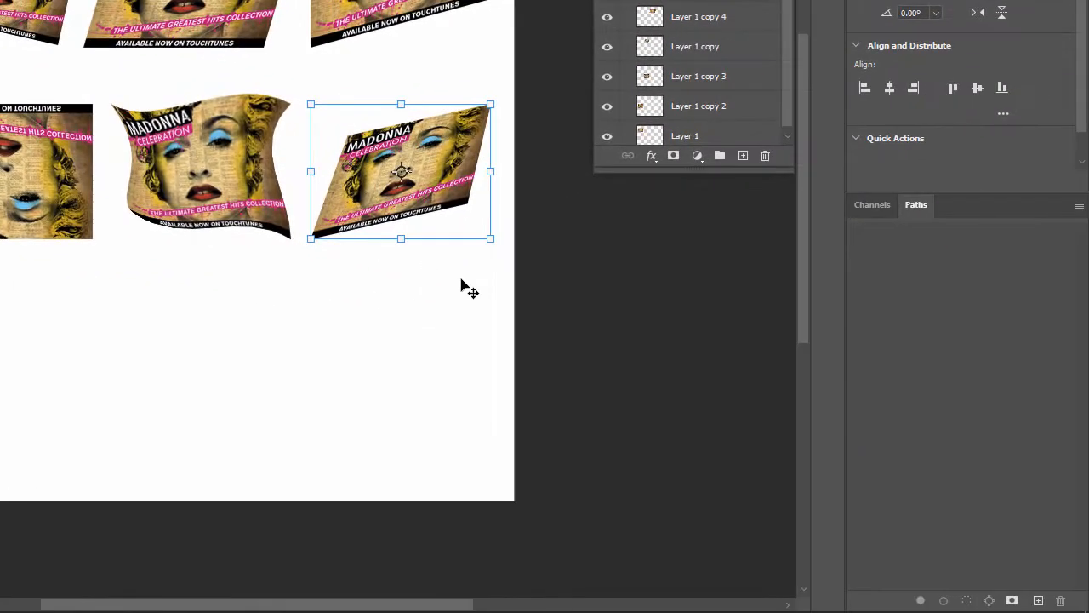
{"action": "left_click_drag", "start_coordinate": [968, 374], "coordinate": [706, 211]}
{"action": "left_click_drag", "start_coordinate": [215, 130], "coordinate": [102, 165]}
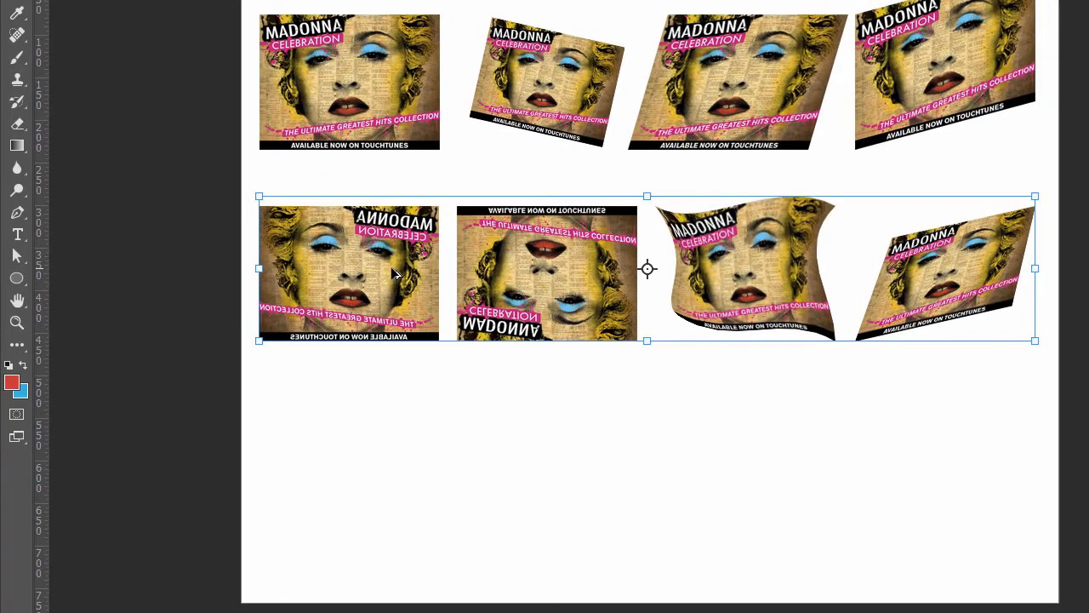
{"action": "left_click_drag", "start_coordinate": [392, 269], "coordinate": [409, 467]}
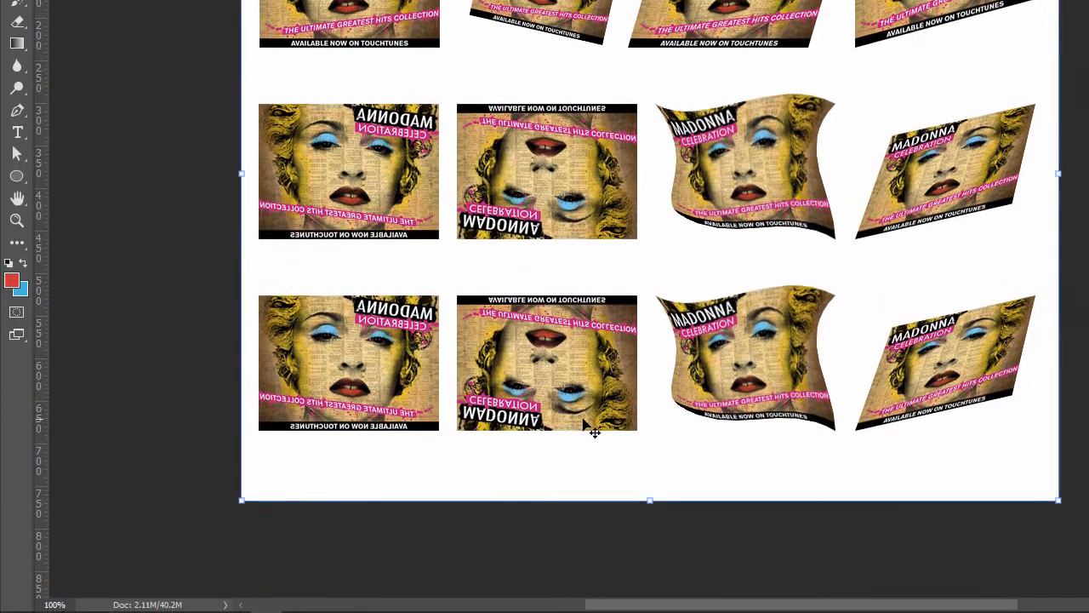
Step: Rotate the second image in the third row roughly a quarter turn clockwise and apply the rotation
{"action": "left_click", "coordinate": [599, 407]}
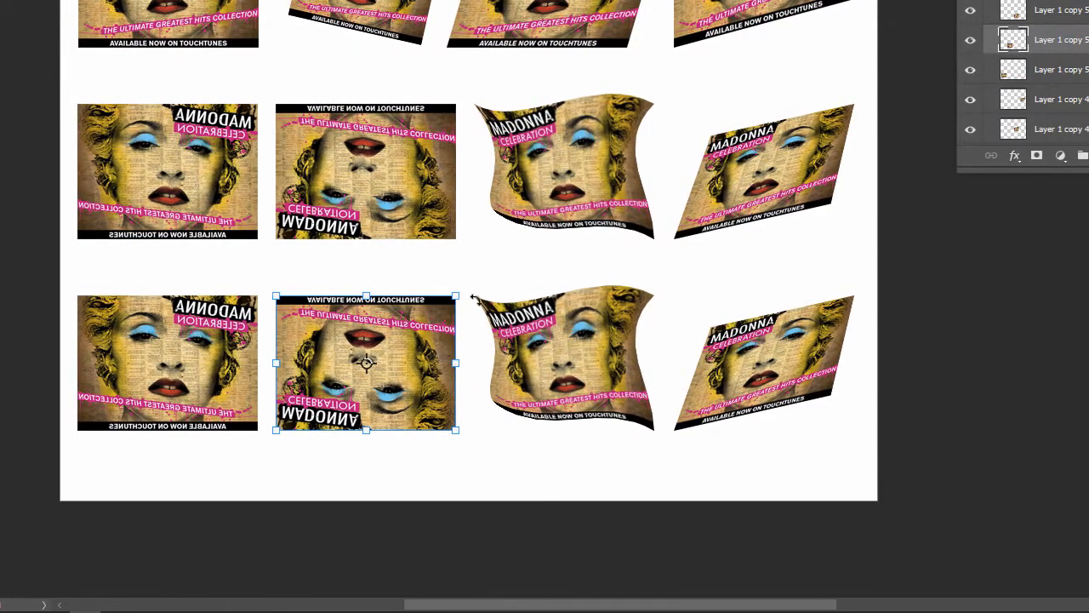
{"action": "left_click_drag", "start_coordinate": [474, 299], "coordinate": [463, 404]}
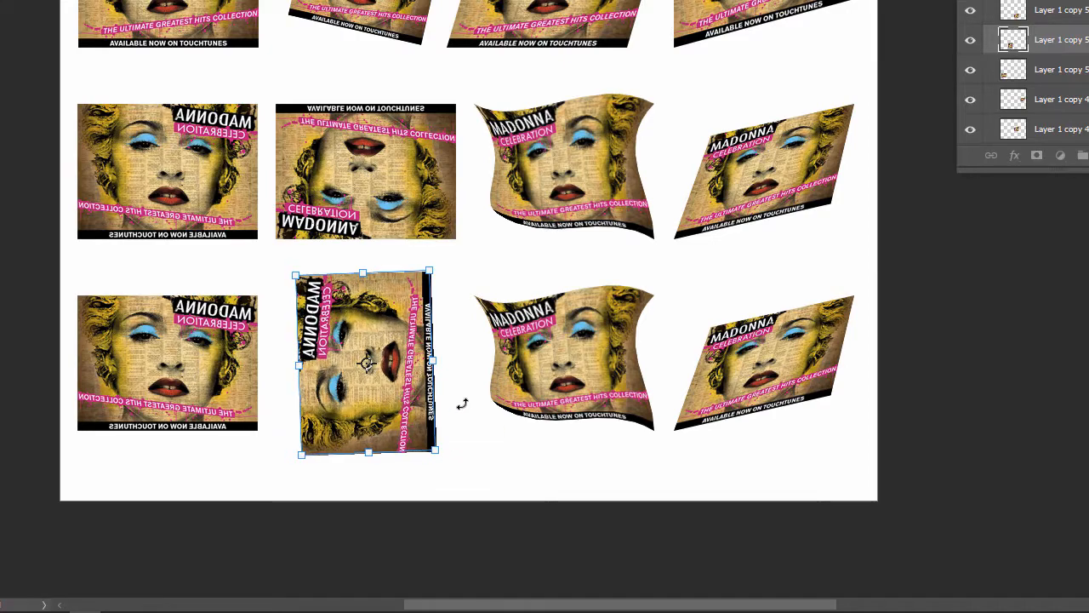
{"action": "key", "text": "Return"}
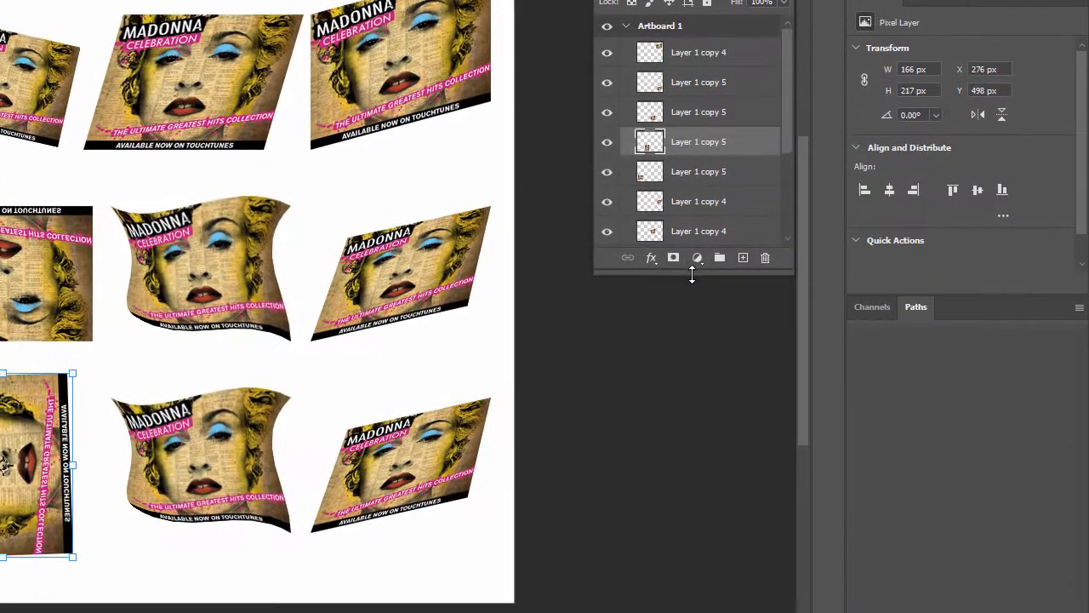
Step: Lengthen the layer list so every layer shows, and rename the first row's skewed image layer "Skew - Row 1"
{"action": "left_click_drag", "start_coordinate": [1056, 172], "coordinate": [1042, 414]}
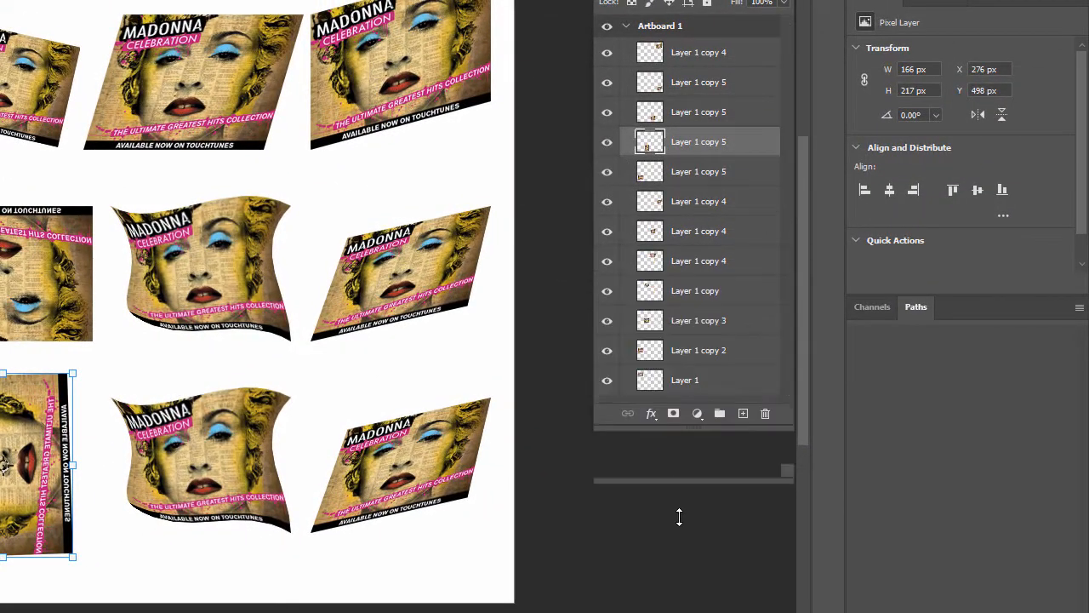
{"action": "left_click_drag", "start_coordinate": [679, 517], "coordinate": [681, 561]}
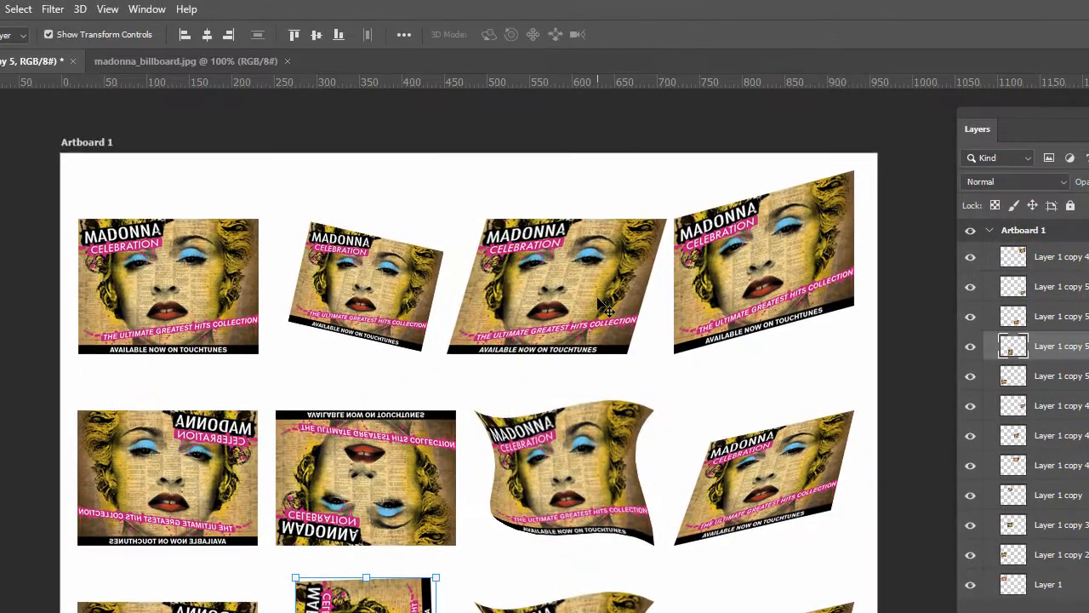
{"action": "left_click", "coordinate": [245, 100]}
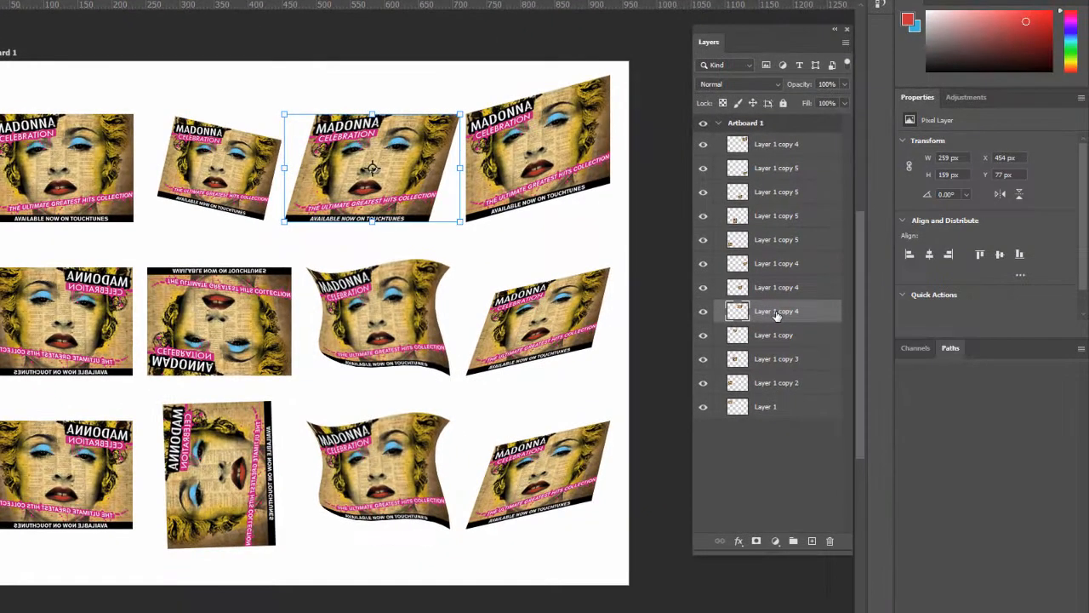
{"action": "double_click", "coordinate": [1053, 468]}
{"action": "type", "text": "Skew - Row 1"}
{"action": "key", "text": "Return"}
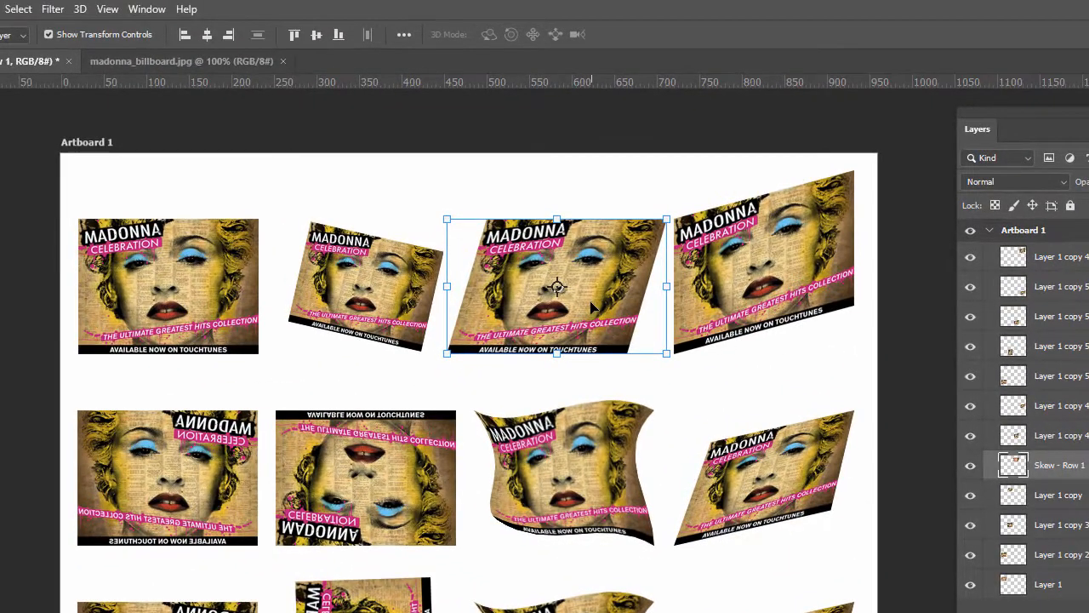
Step: Swap the first row's skewed image with the warped image in the third position of the second row
{"action": "mouse_move", "coordinate": [593, 308]}
{"action": "left_mouse_down"}
{"action": "mouse_move", "coordinate": [685, 492]}
{"action": "mouse_move", "coordinate": [690, 531]}
{"action": "left_mouse_up"}
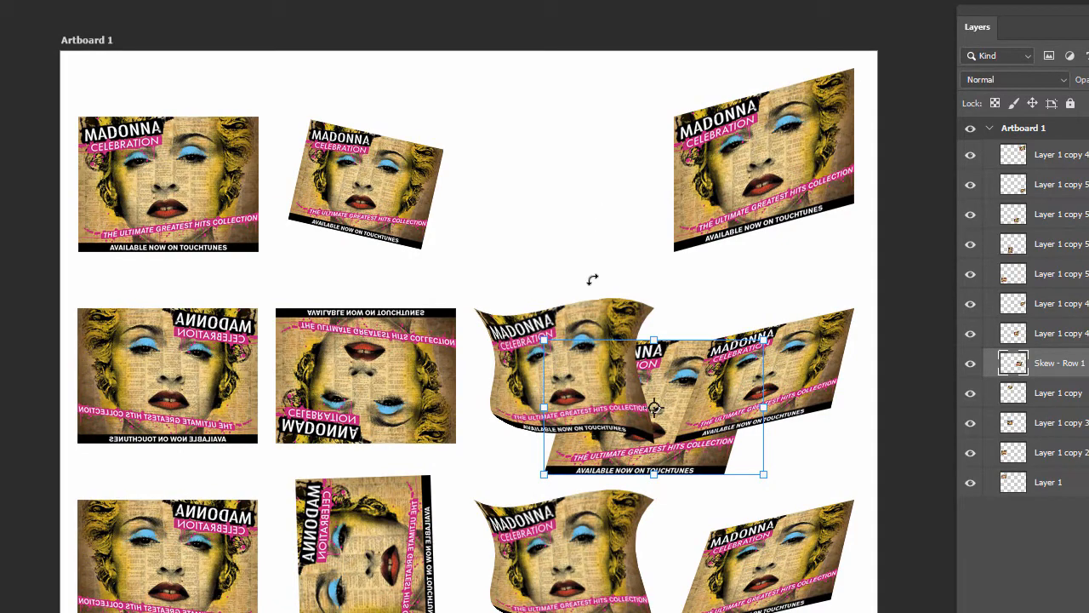
{"action": "left_click_drag", "start_coordinate": [606, 417], "coordinate": [601, 248]}
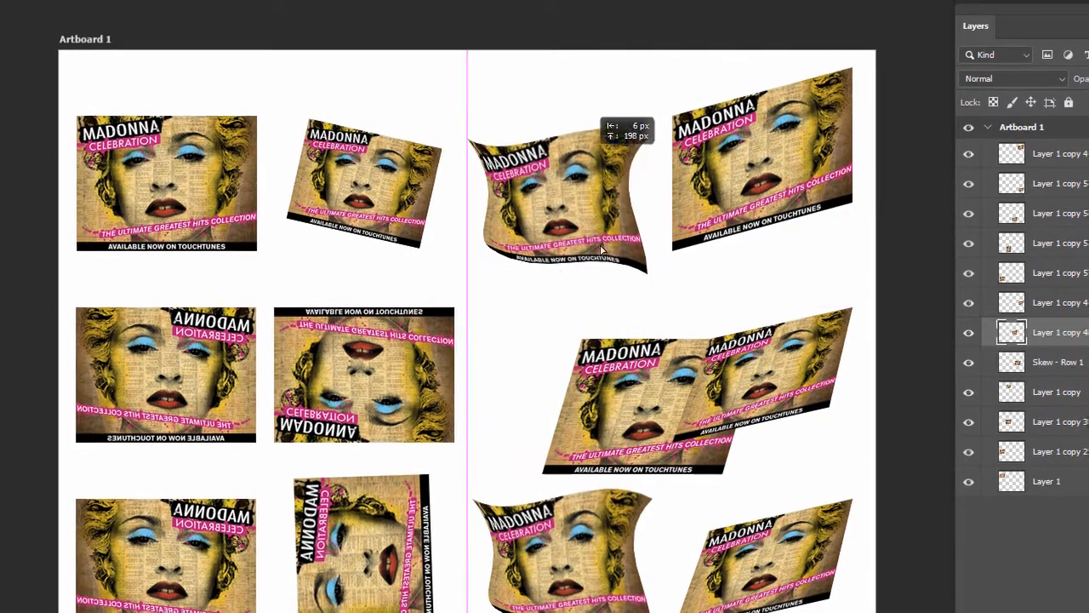
{"action": "mouse_move", "coordinate": [677, 455]}
{"action": "left_mouse_down"}
{"action": "mouse_move", "coordinate": [601, 432]}
{"action": "mouse_move", "coordinate": [602, 415]}
{"action": "left_mouse_up"}
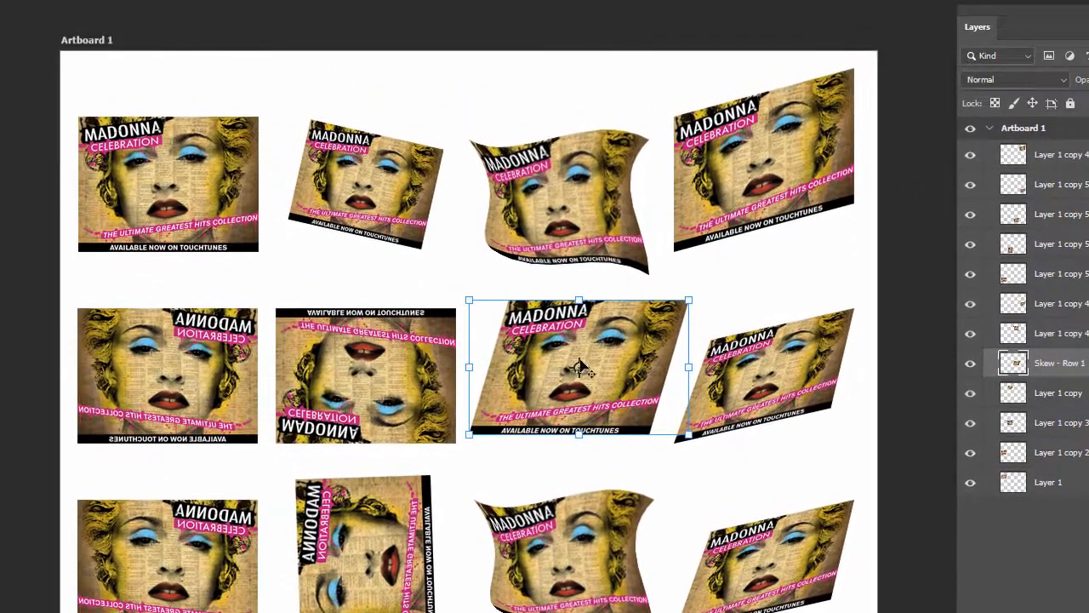
{"action": "left_click_drag", "start_coordinate": [624, 361], "coordinate": [622, 367]}
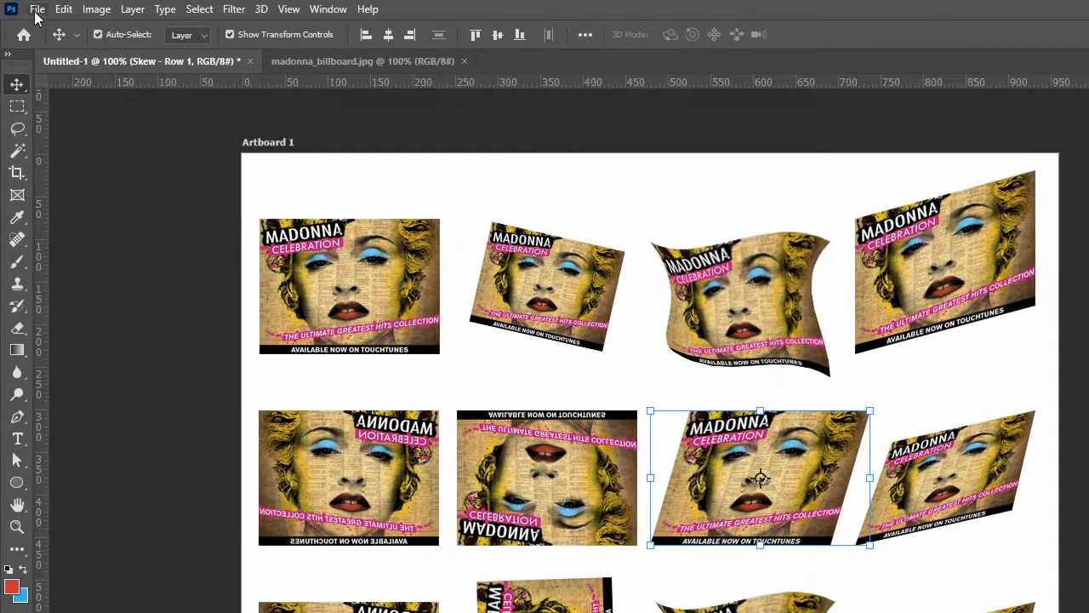
Step: Save the document in the Week 2 Images folder as the Photoshop file madonna-1.psd with Maximize Compatibility on
{"action": "left_click", "coordinate": [37, 10]}
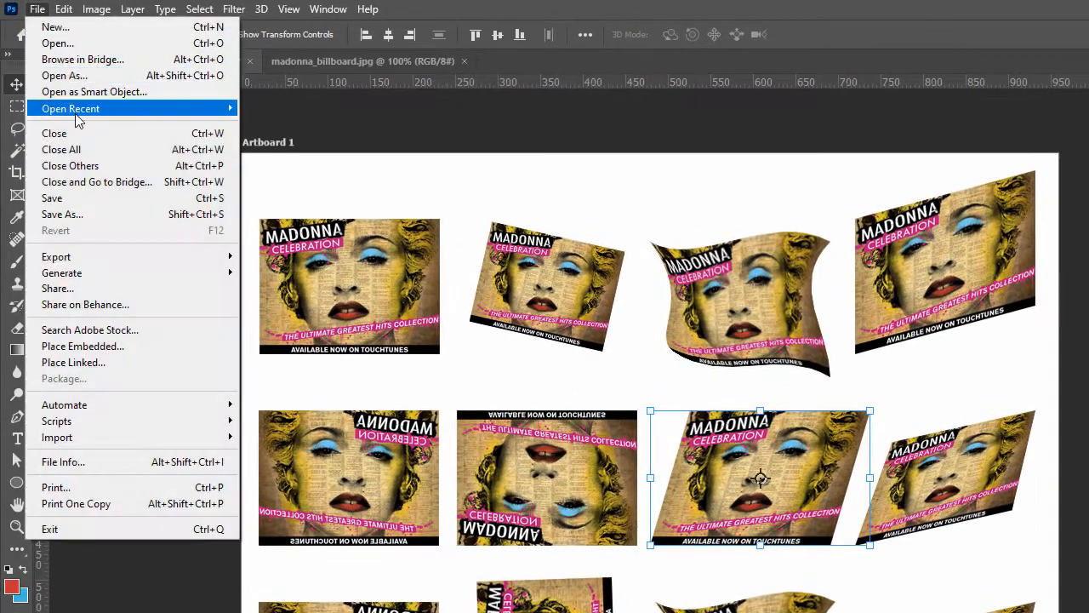
{"action": "left_click", "coordinate": [85, 214]}
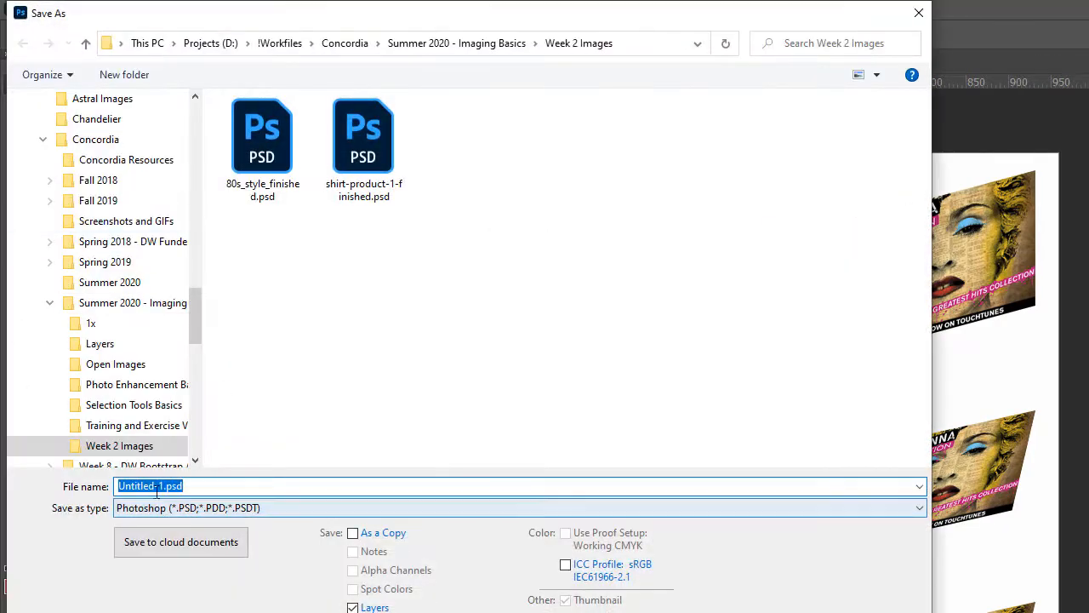
{"action": "left_click_drag", "start_coordinate": [156, 485], "coordinate": [75, 480]}
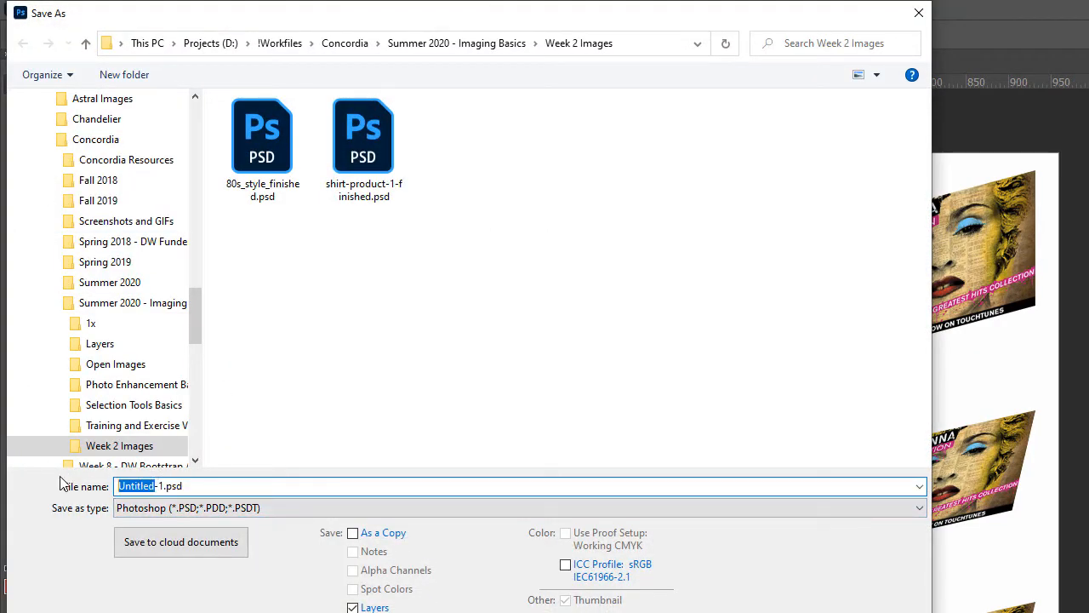
{"action": "type", "text": "madon"}
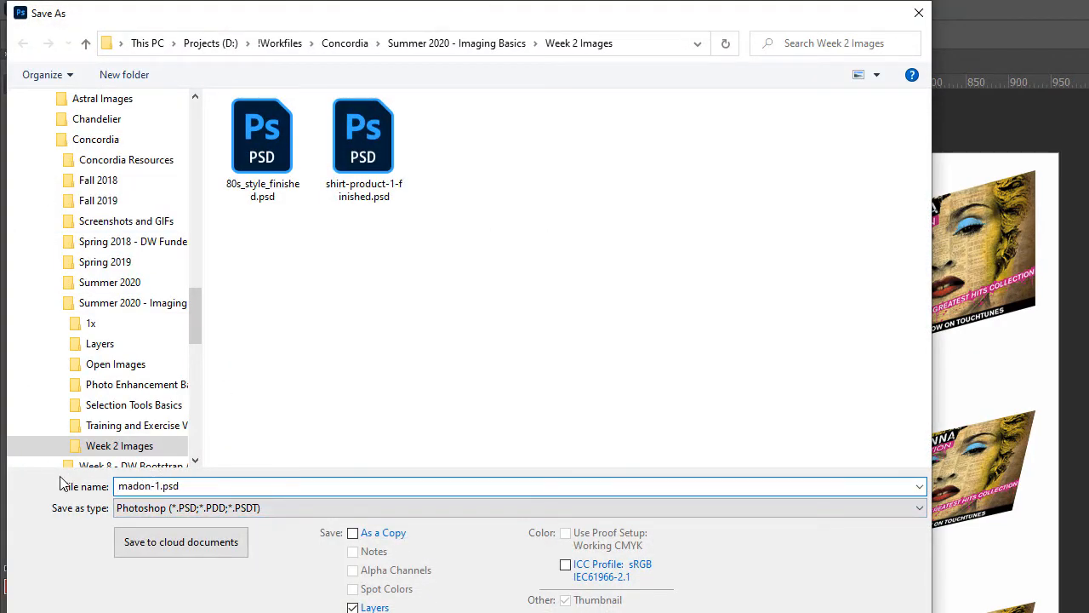
{"action": "type", "text": "na"}
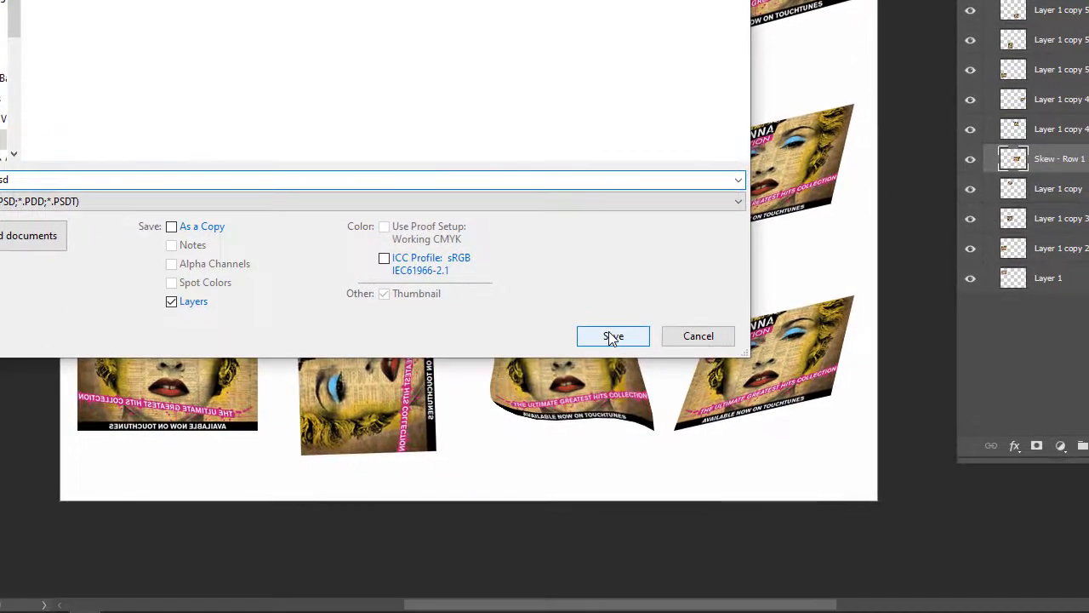
{"action": "left_click", "coordinate": [613, 336]}
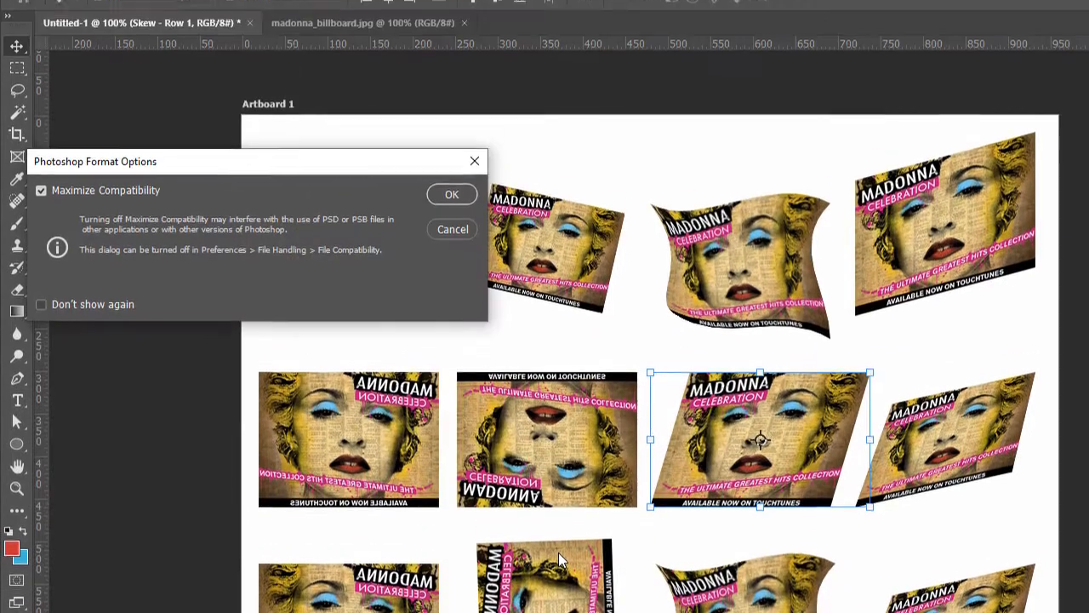
{"action": "left_click", "coordinate": [452, 194]}
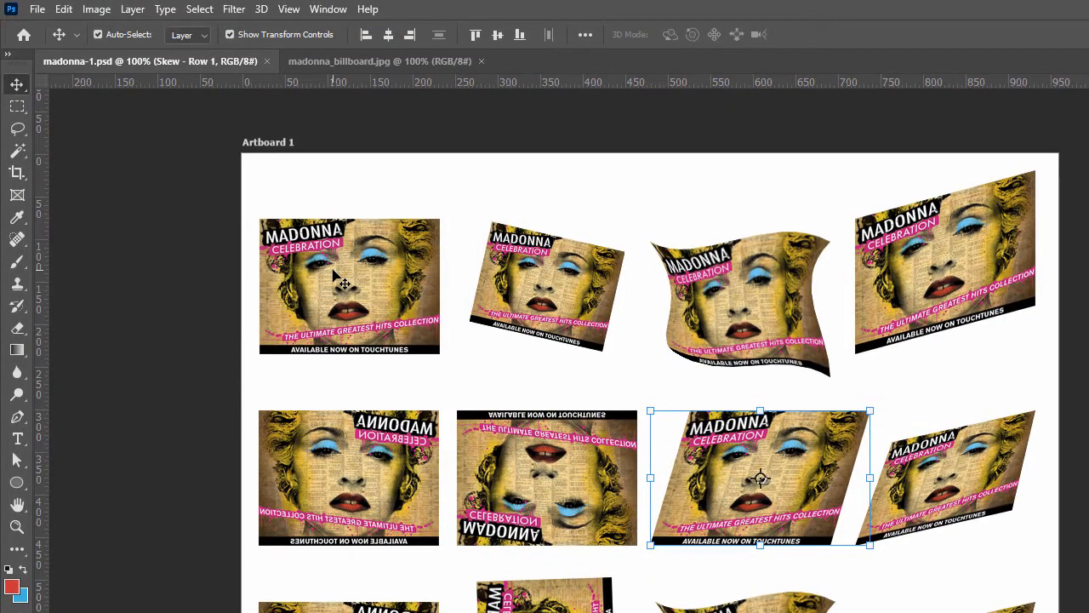